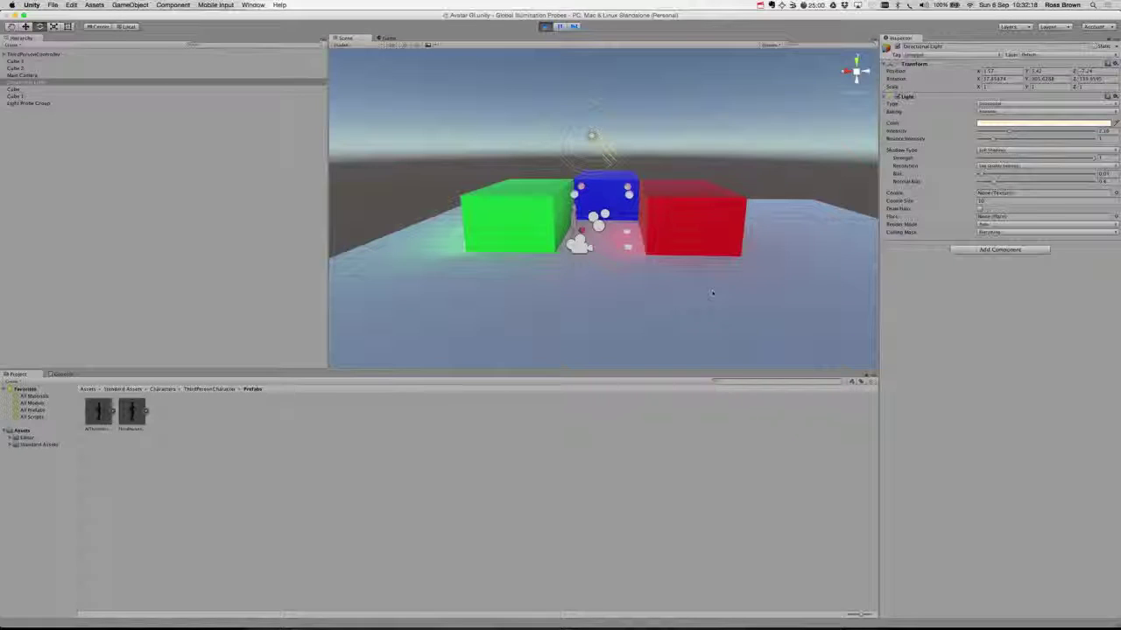
- Select the floor cube and zoom the view in and out to inspect it
click(611, 276)
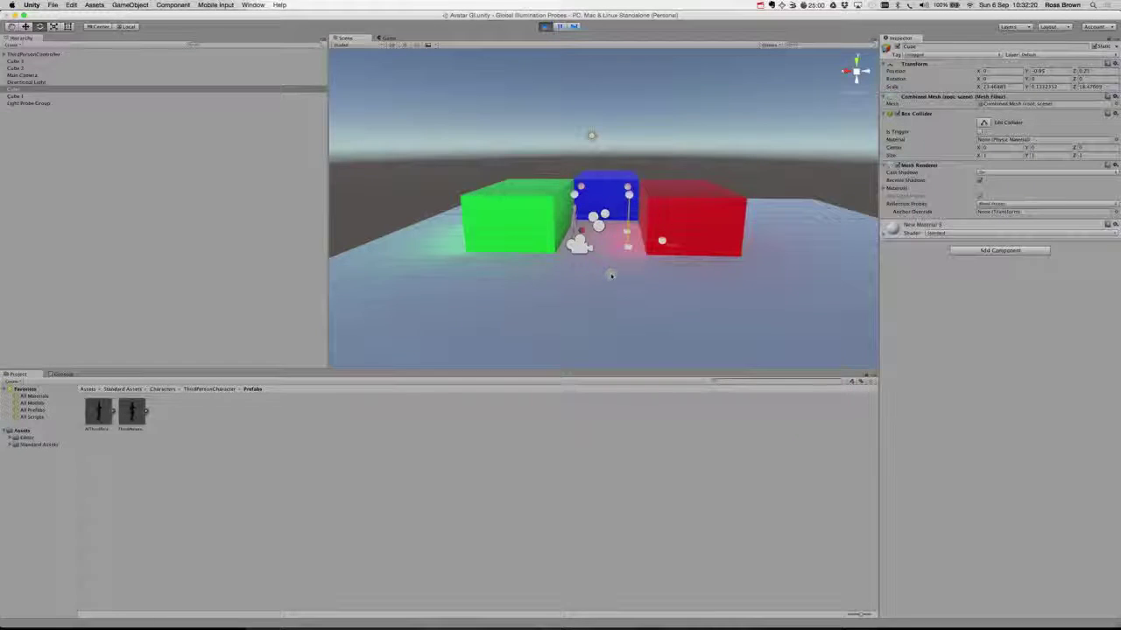
scroll(611, 277, up, 2)
scroll(611, 277, up, 2)
scroll(612, 277, up, 5)
scroll(611, 276, down, 1)
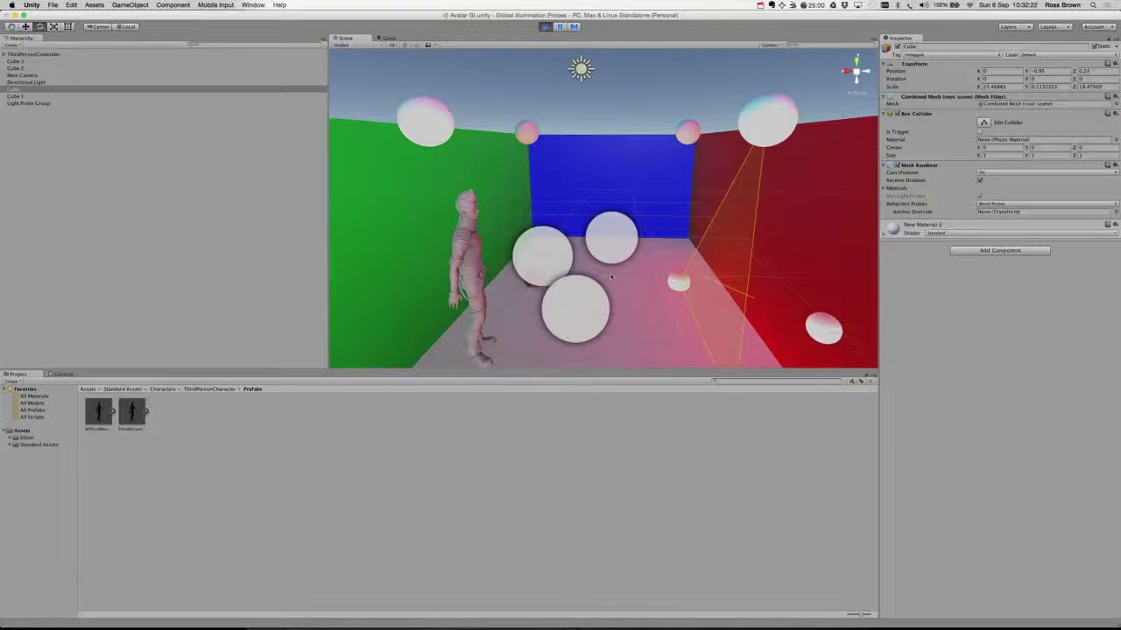
scroll(611, 276, down, 2)
scroll(613, 276, down, 3)
scroll(614, 276, down, 1)
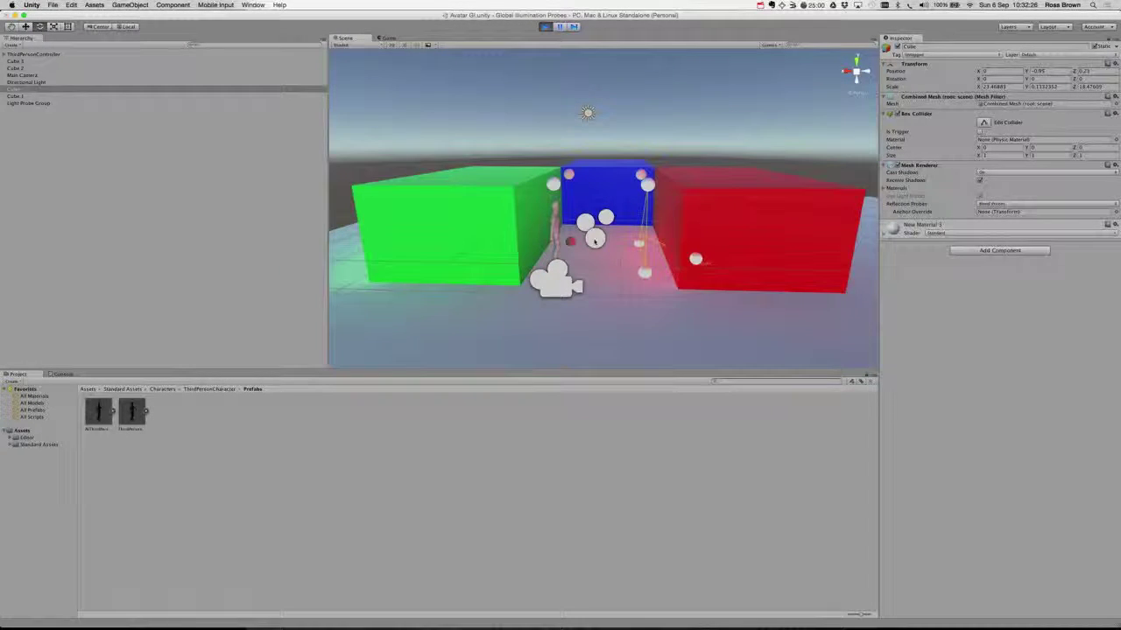
- Delete the Light Probe Group from the Hierarchy while the game is running
click(593, 239)
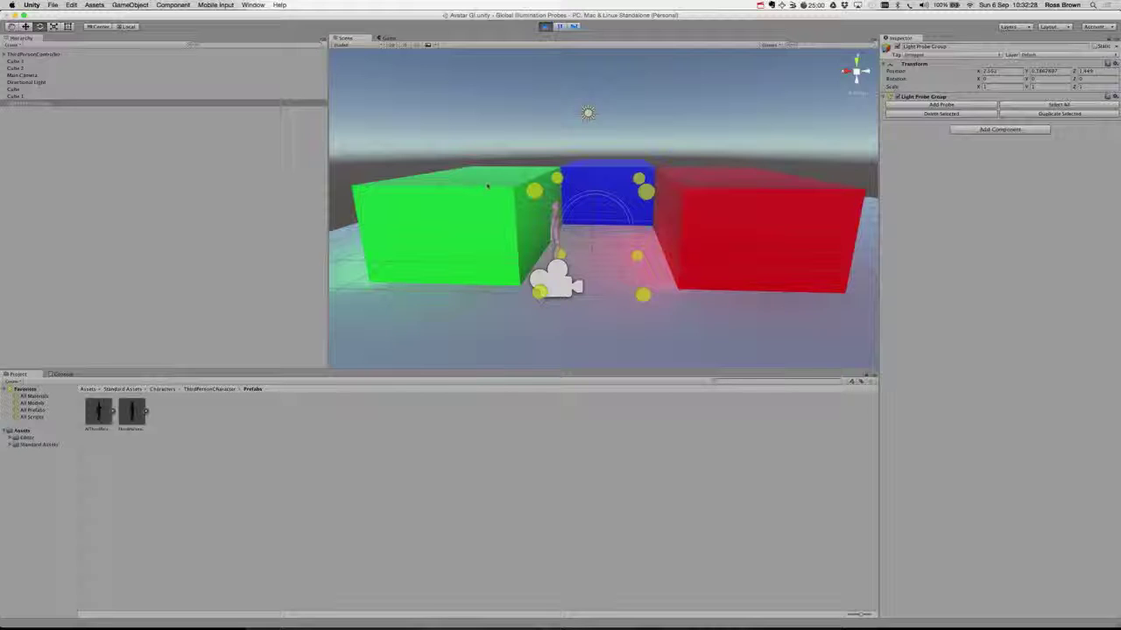
click(21, 106)
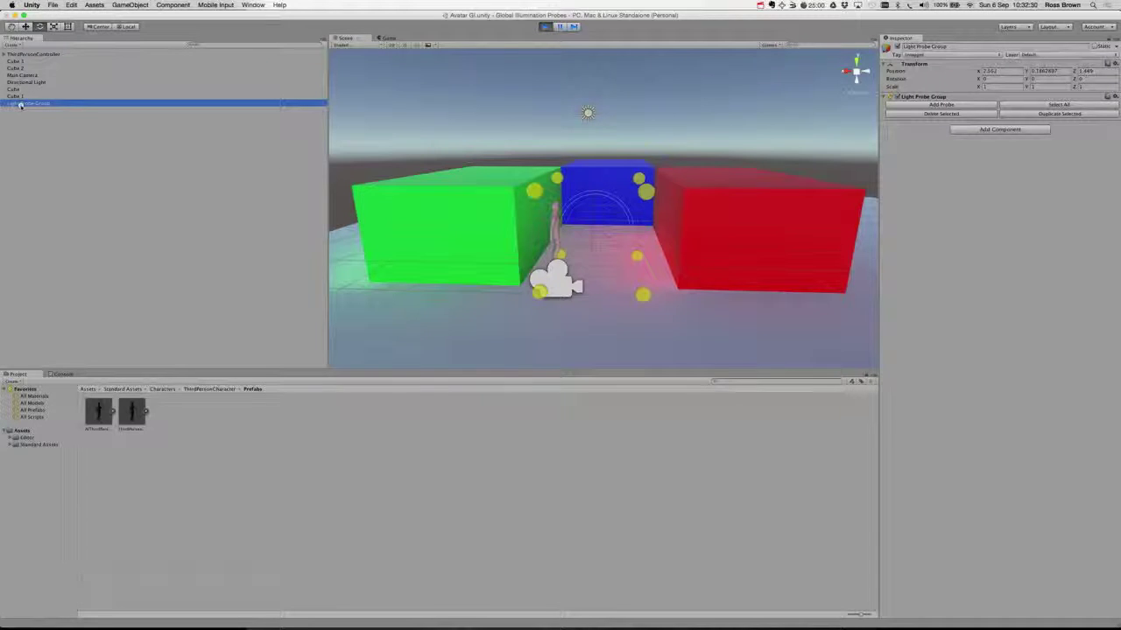
right_click(21, 106)
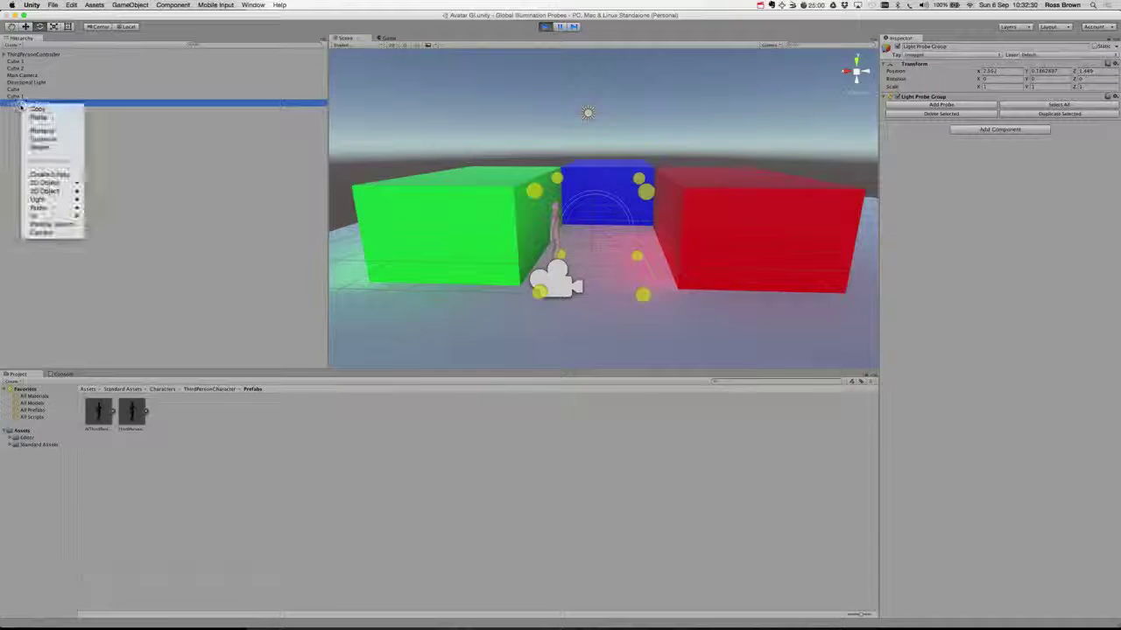
click(41, 147)
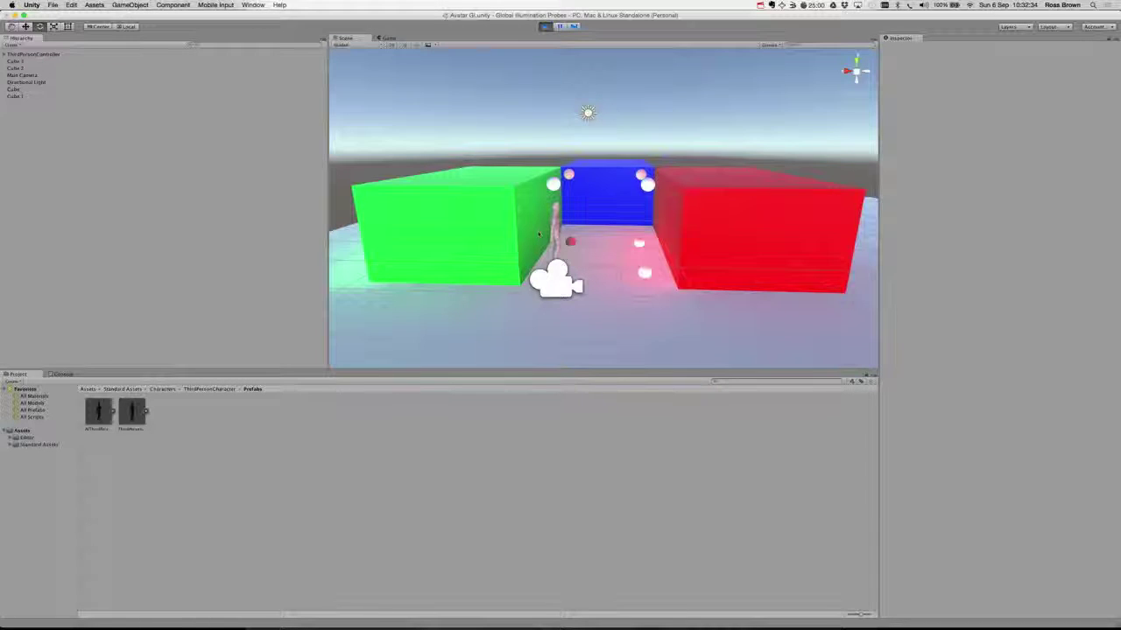
- Stop Play mode and delete the restored Light Probe Group for good
click(544, 26)
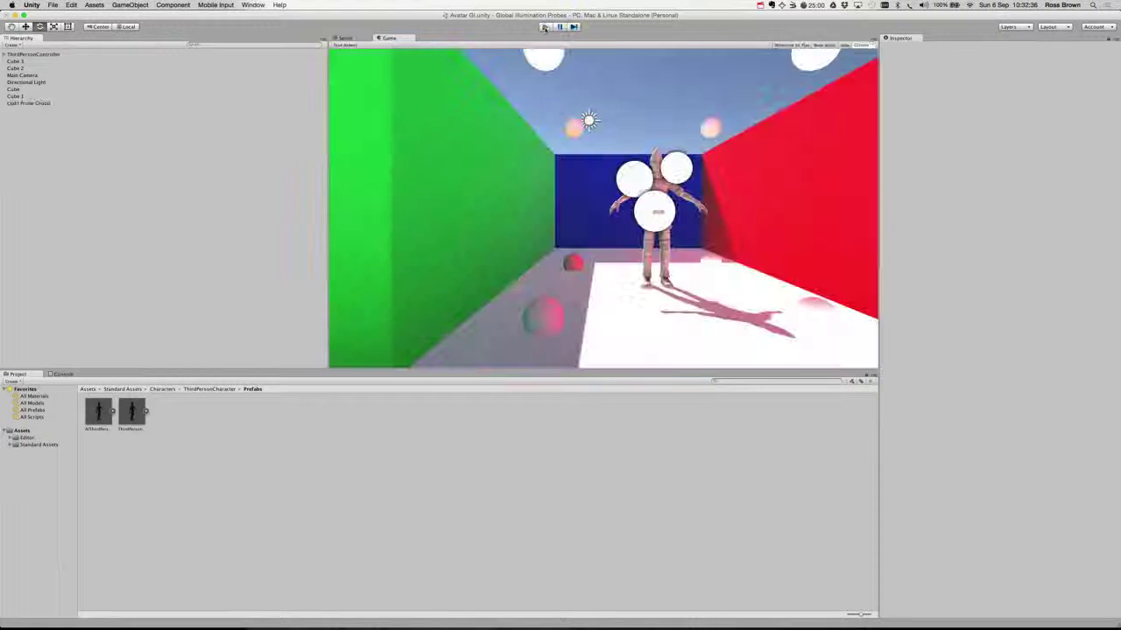
click(28, 106)
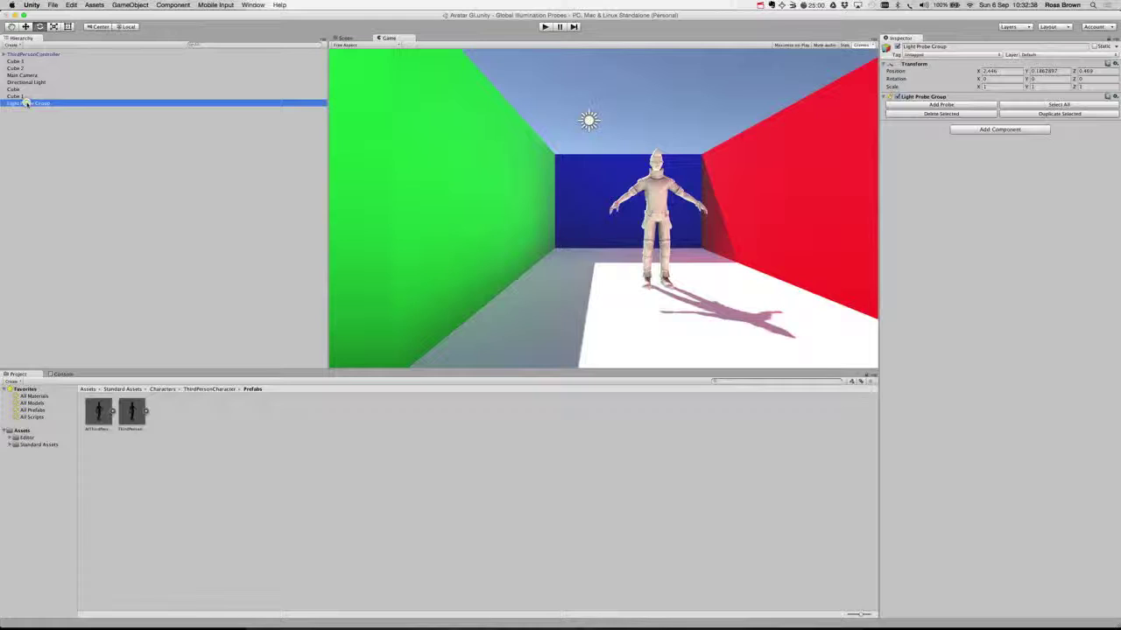
right_click(27, 106)
click(48, 146)
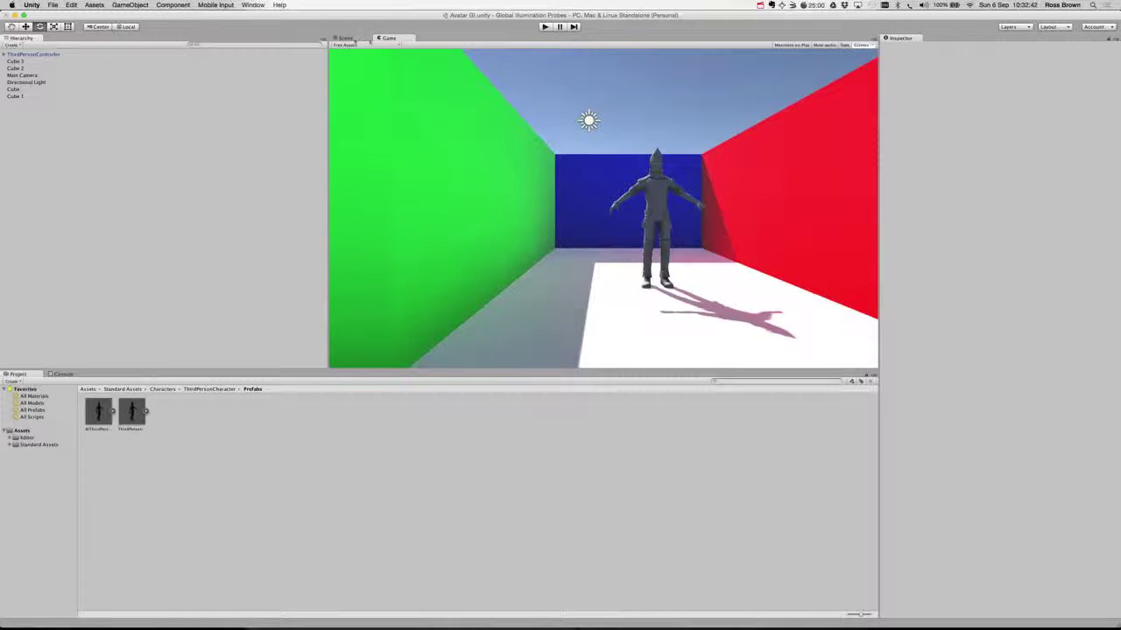
- Return to the Scene view and zoom and orbit around the green, blue and red cubes
click(346, 39)
scroll(618, 235, up, 3)
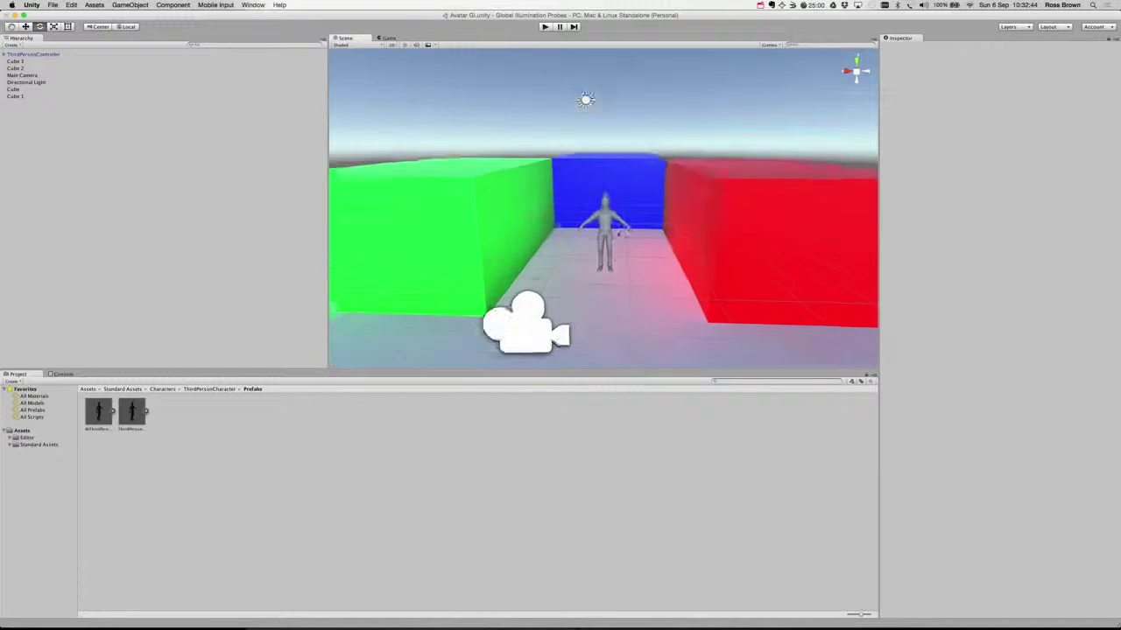
scroll(618, 235, up, 2)
scroll(618, 234, down, 2)
mouse_move(618, 235)
alt+mouse_down()
mouse_move(533, 260)
mouse_move(630, 228)
mouse_move(718, 245)
mouse_move(613, 262)
alt+mouse_up()
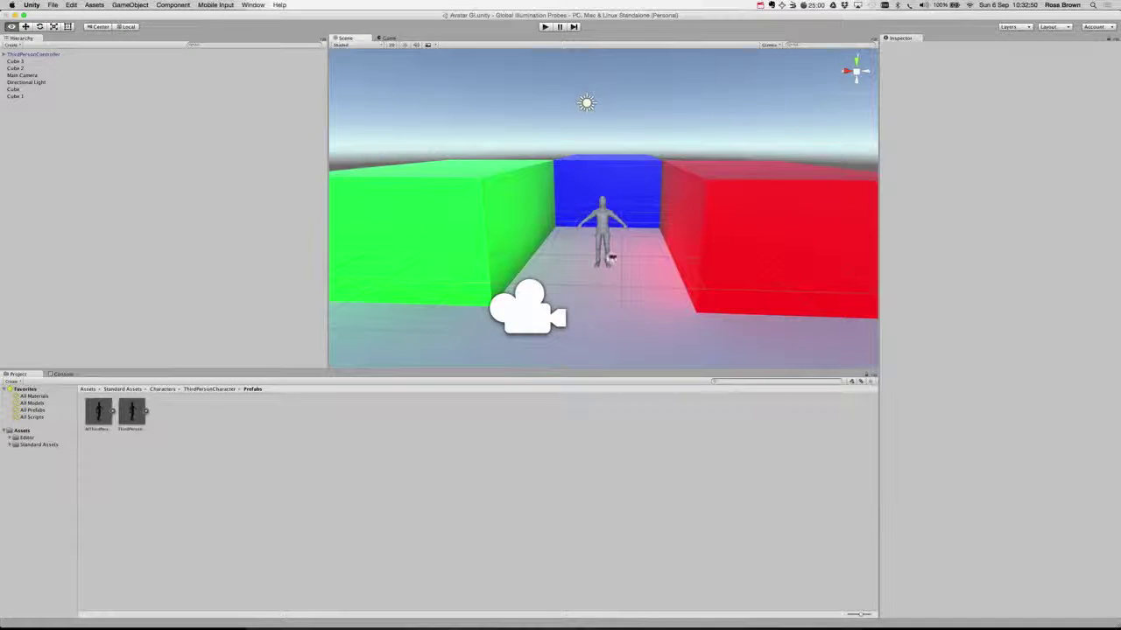
scroll(613, 260, up, 2)
scroll(613, 259, up, 2)
scroll(613, 259, down, 3)
scroll(589, 269, up, 2)
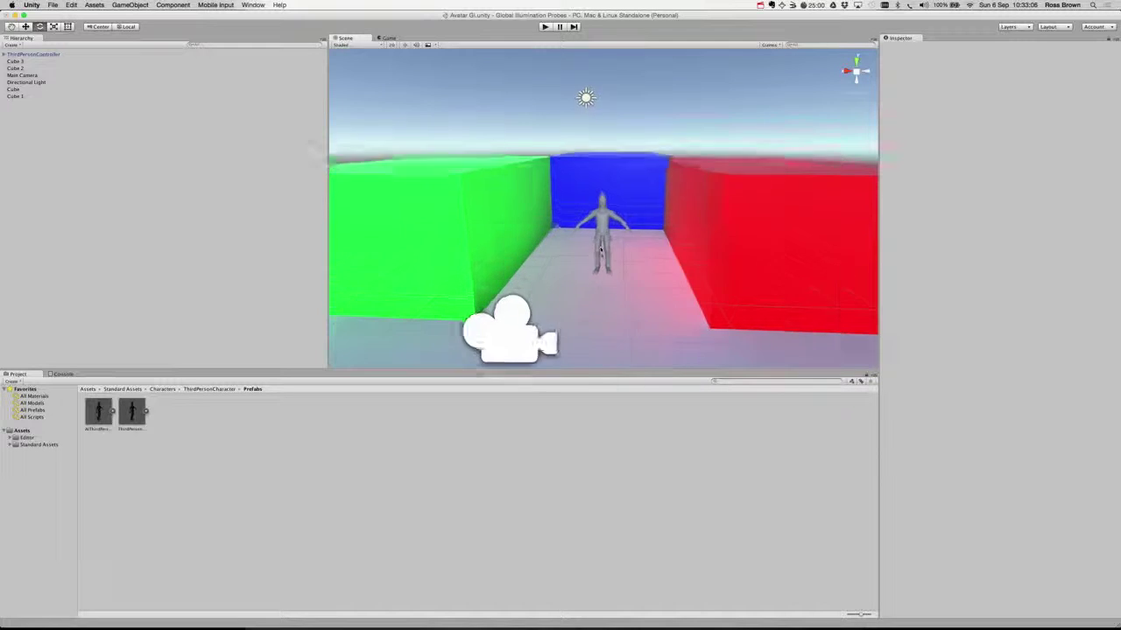
scroll(589, 268, up, 4)
scroll(589, 269, down, 3)
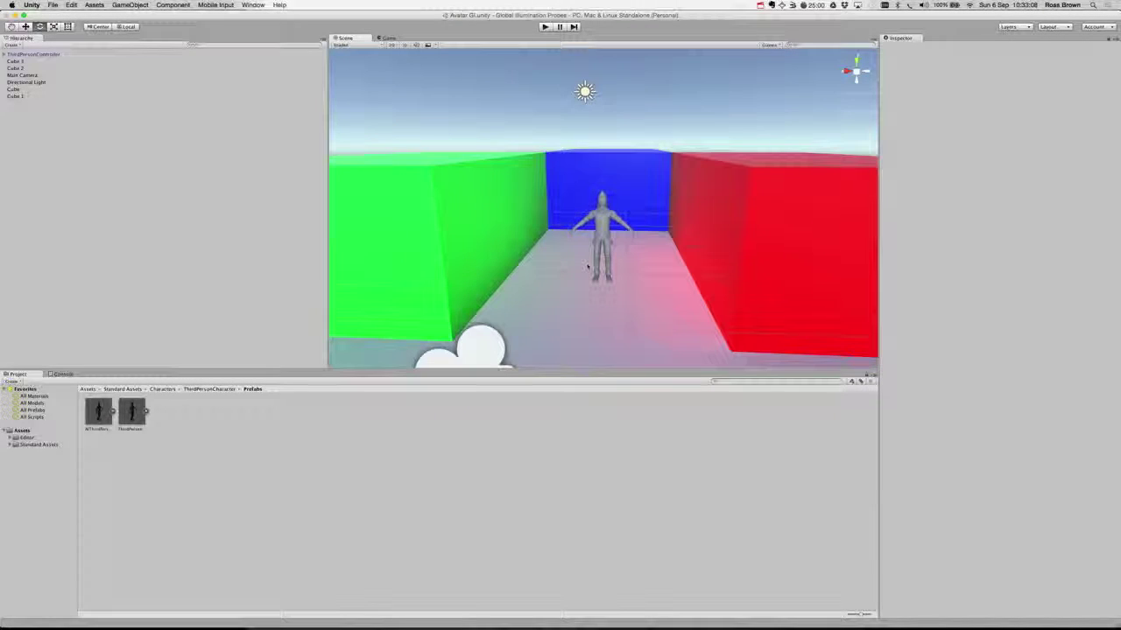
- Select the Directional Light and rotate it to a new angle
click(586, 92)
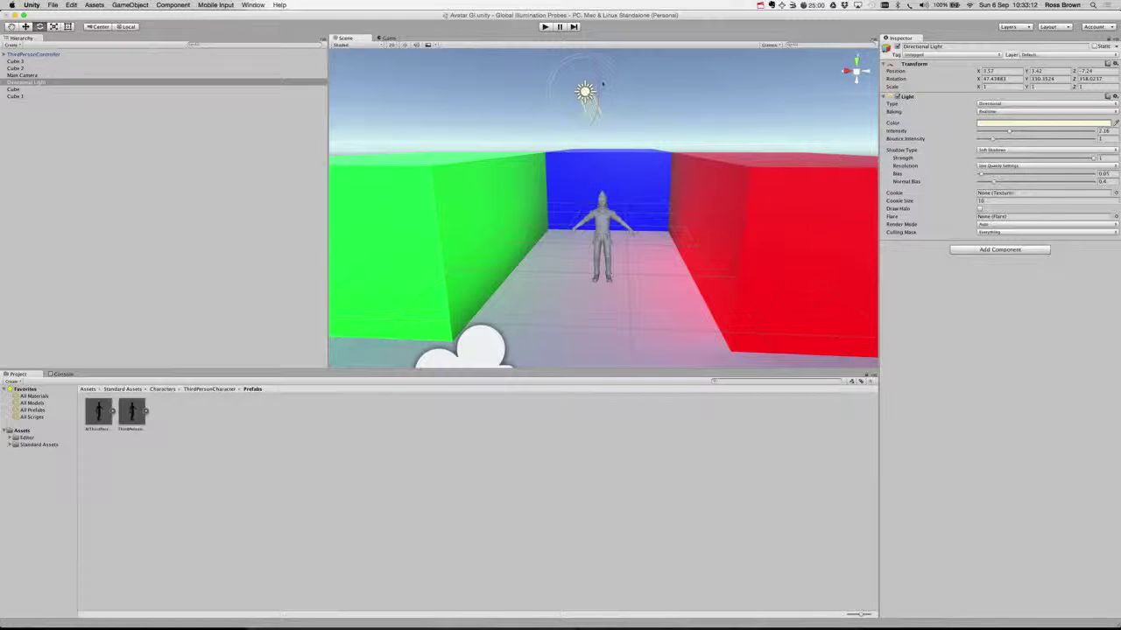
mouse_move(598, 79)
mouse_down()
mouse_move(567, 141)
mouse_move(567, 110)
mouse_move(575, 122)
mouse_move(559, 124)
mouse_move(599, 73)
mouse_up()
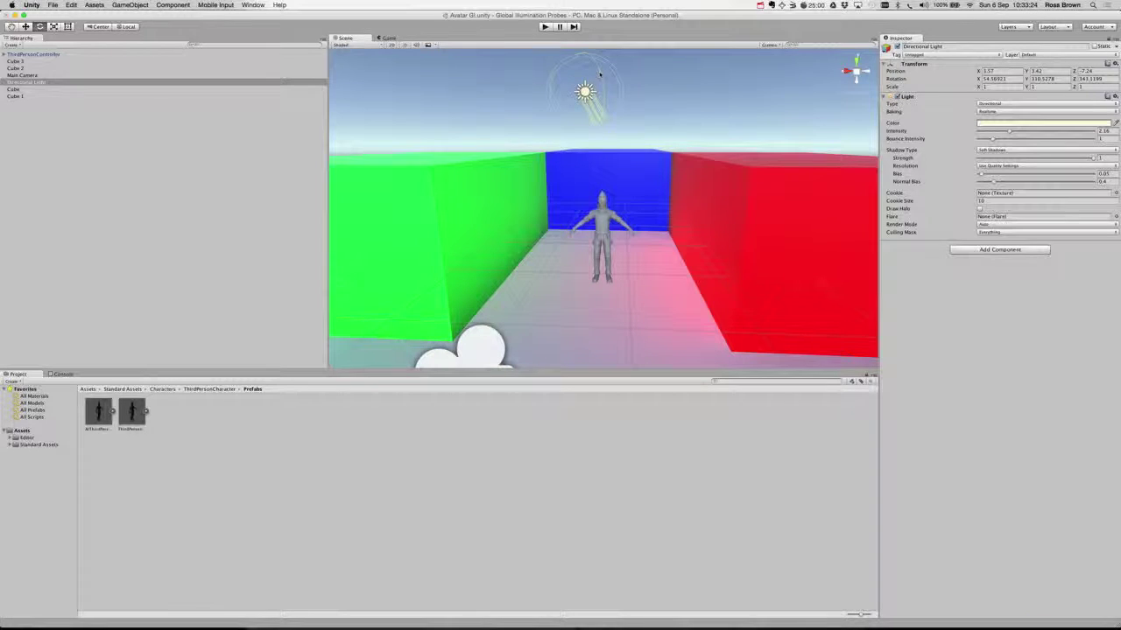
- Select and zoom in on ThirdPersonController, then expand it to show EthanBody, EthanGlasses and EthanSkeleton
click(601, 232)
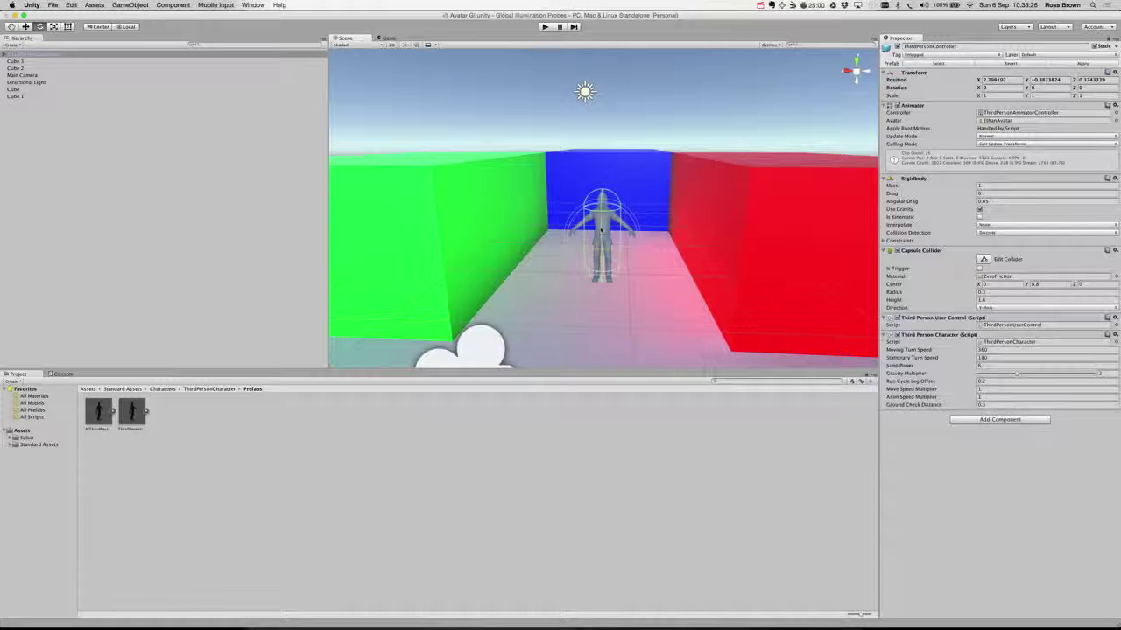
scroll(620, 178, up, 2)
scroll(617, 188, up, 3)
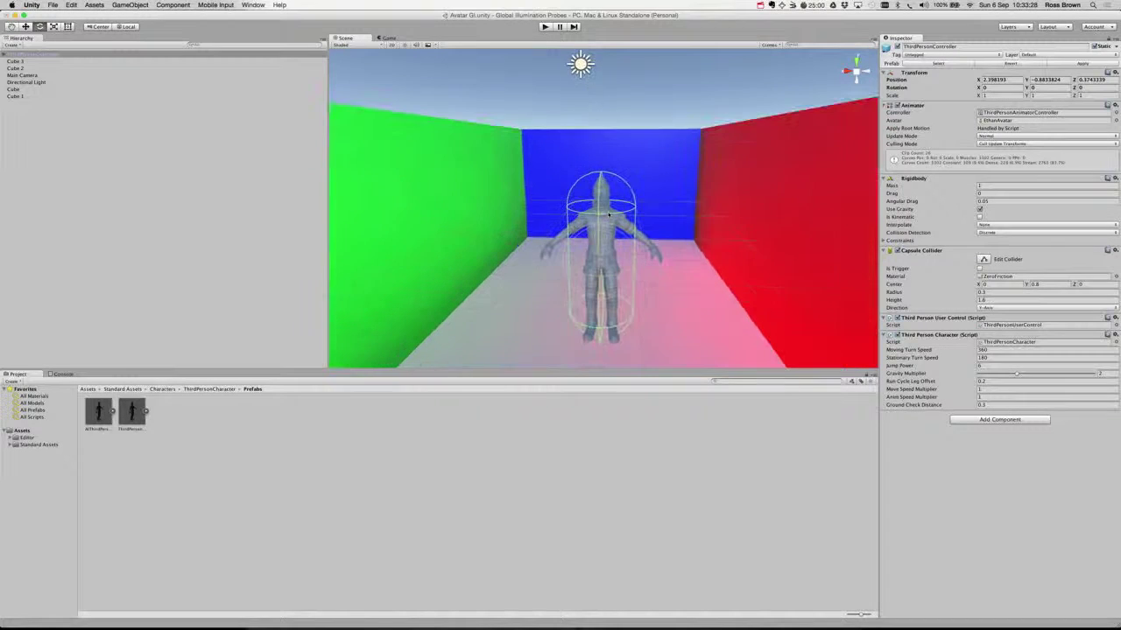
scroll(613, 206, up, 3)
scroll(611, 214, up, 3)
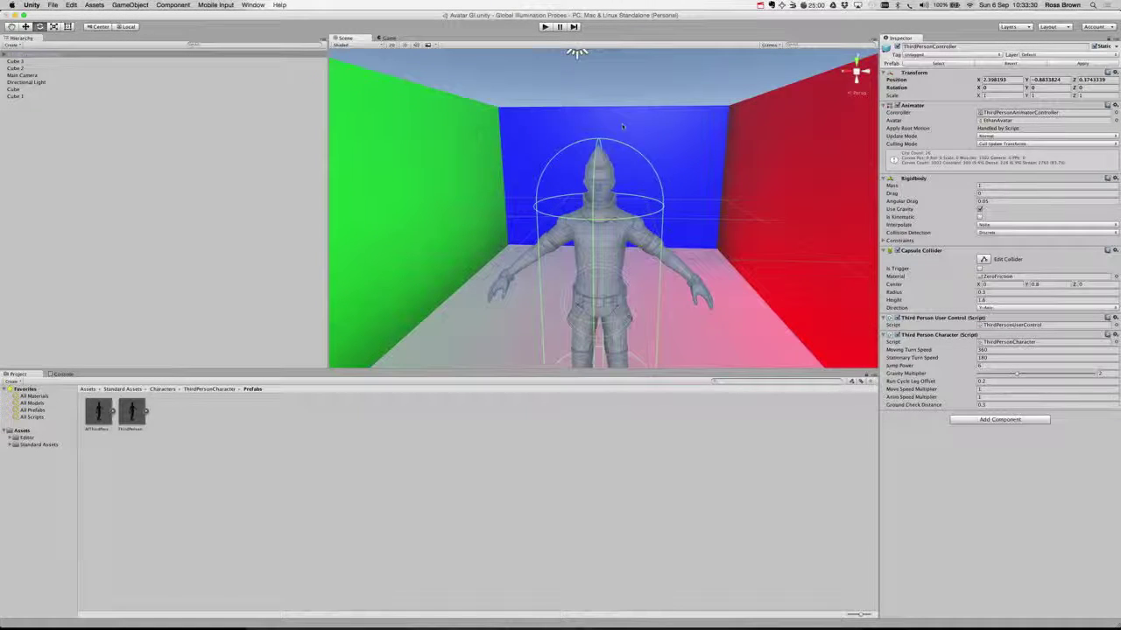
click(627, 91)
click(597, 255)
scroll(598, 255, down, 3)
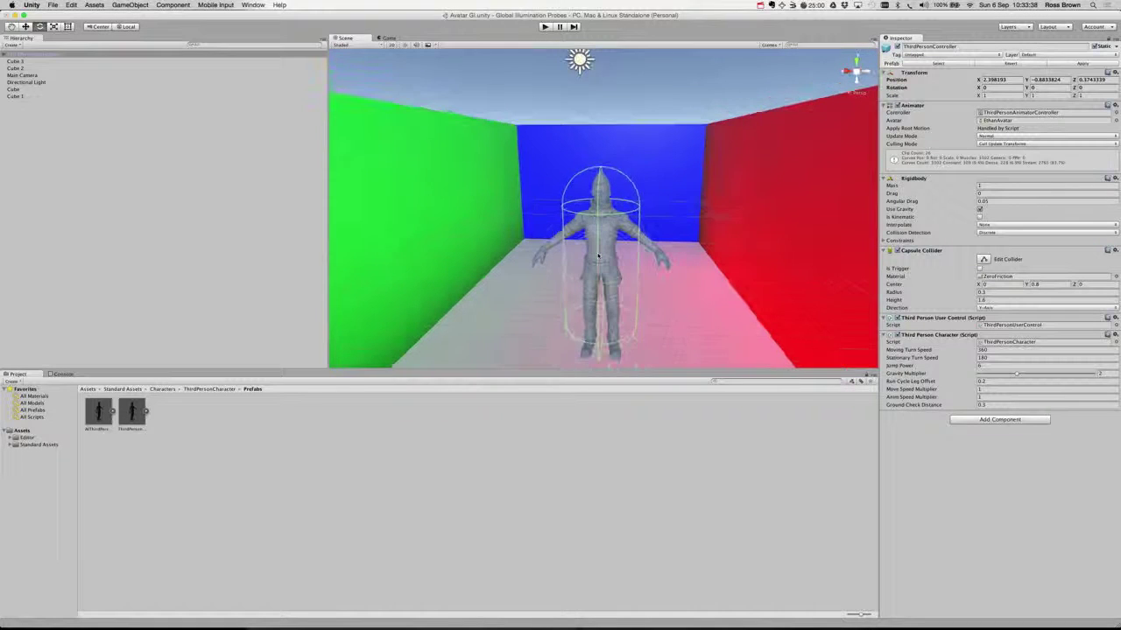
scroll(598, 256, down, 1)
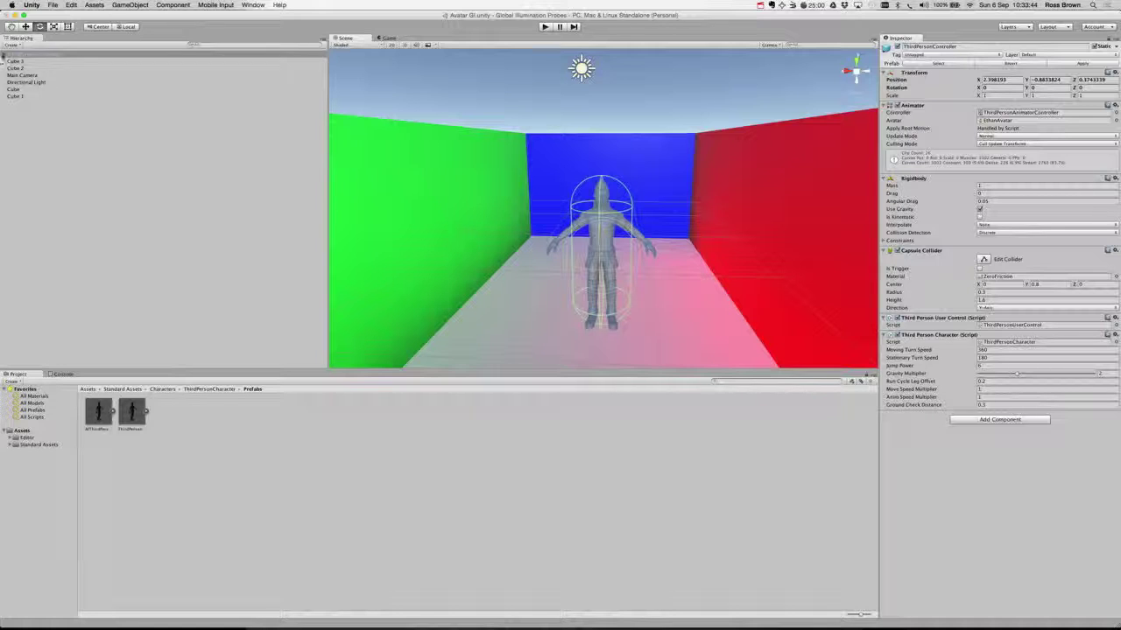
click(5, 56)
- Select EthanBody and check its material's shader list, keeping Standard
click(27, 63)
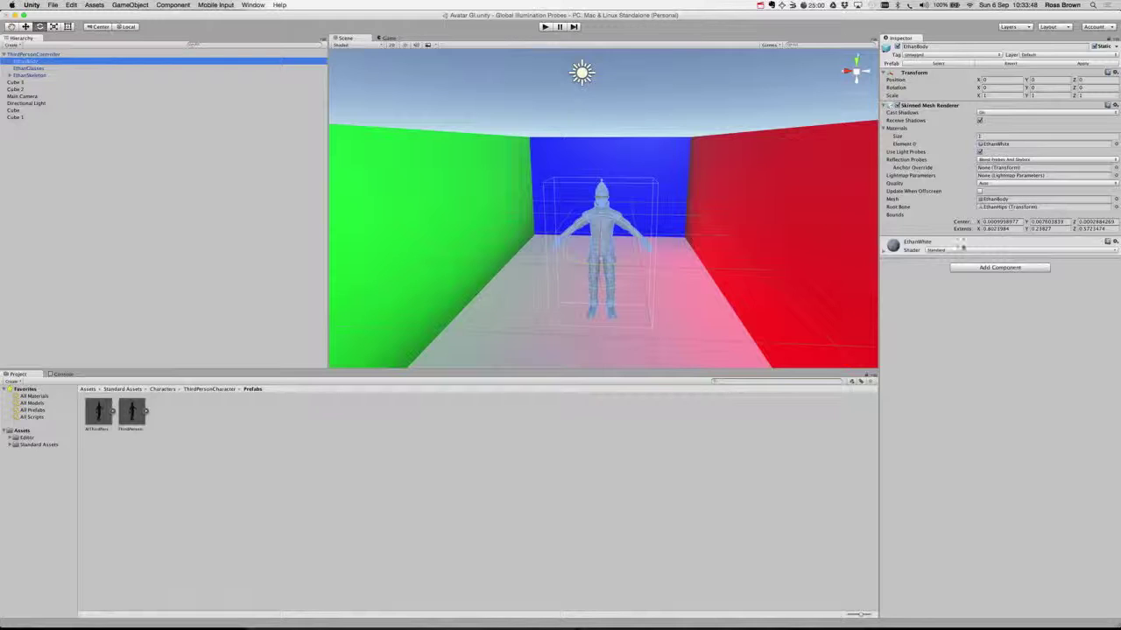
click(942, 251)
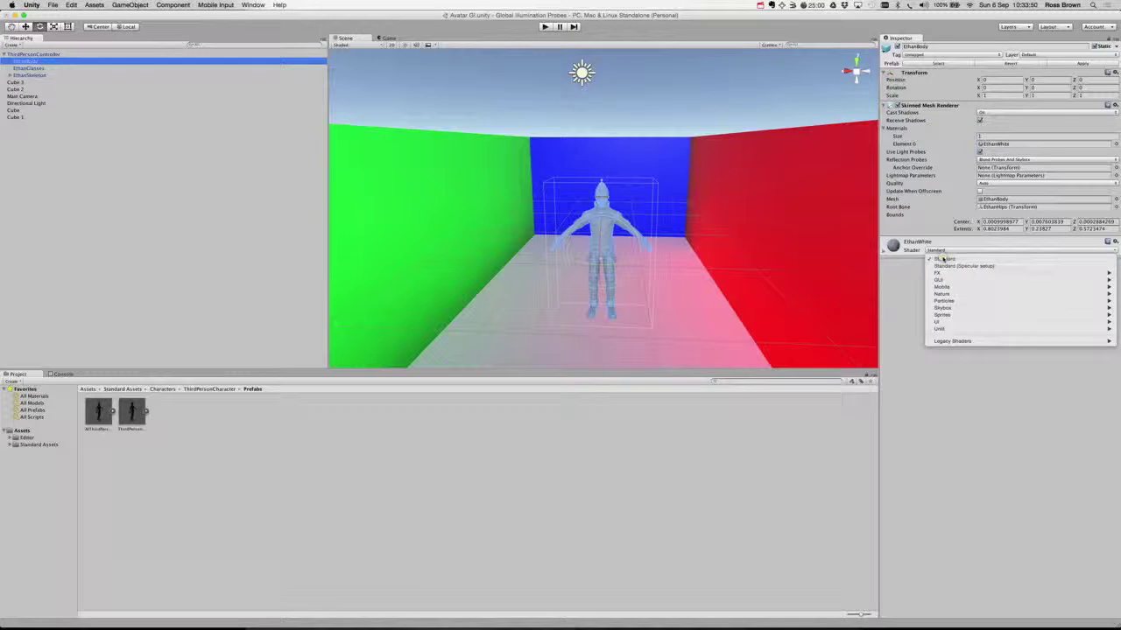
click(942, 258)
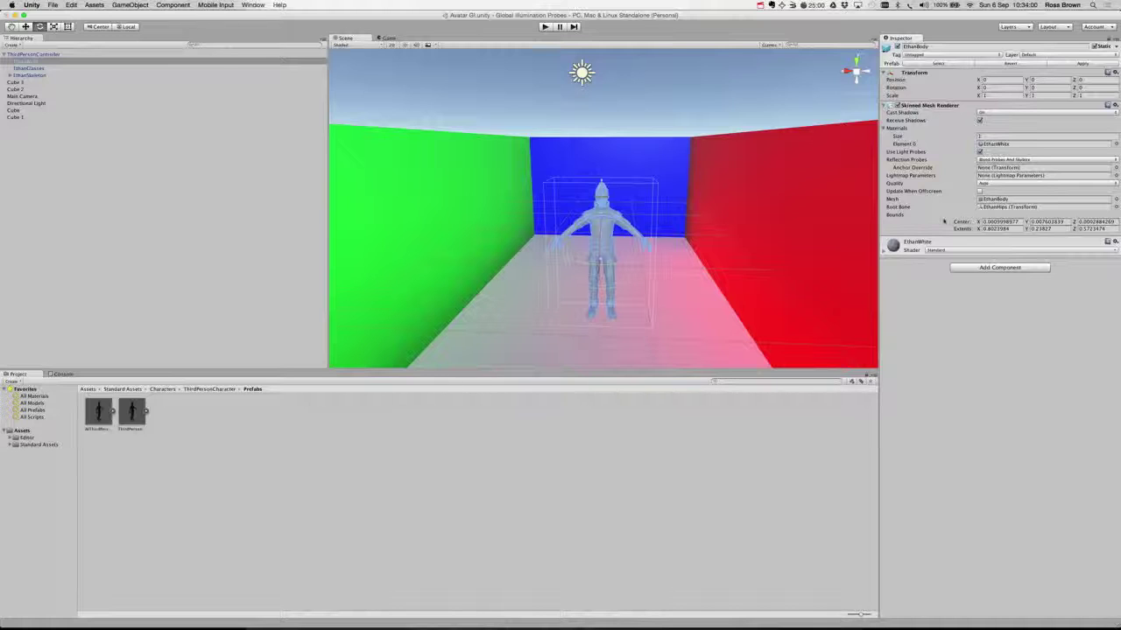
click(643, 117)
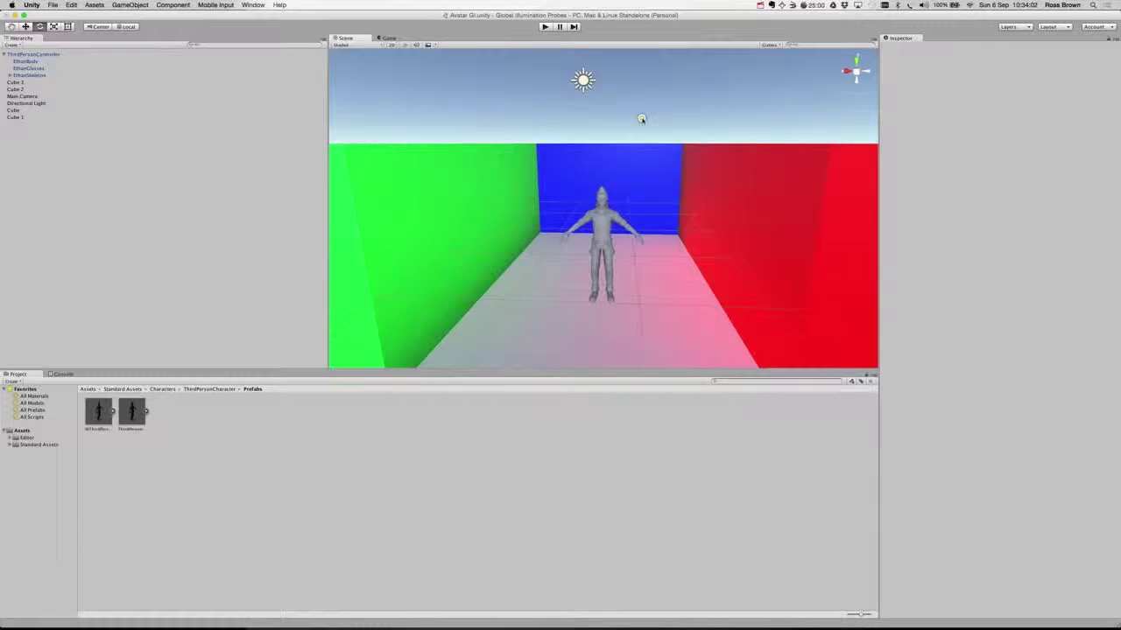
- Zoom the Scene view and reselect the ThirdPersonController character root
scroll(645, 121, down, 5)
scroll(646, 131, up, 3)
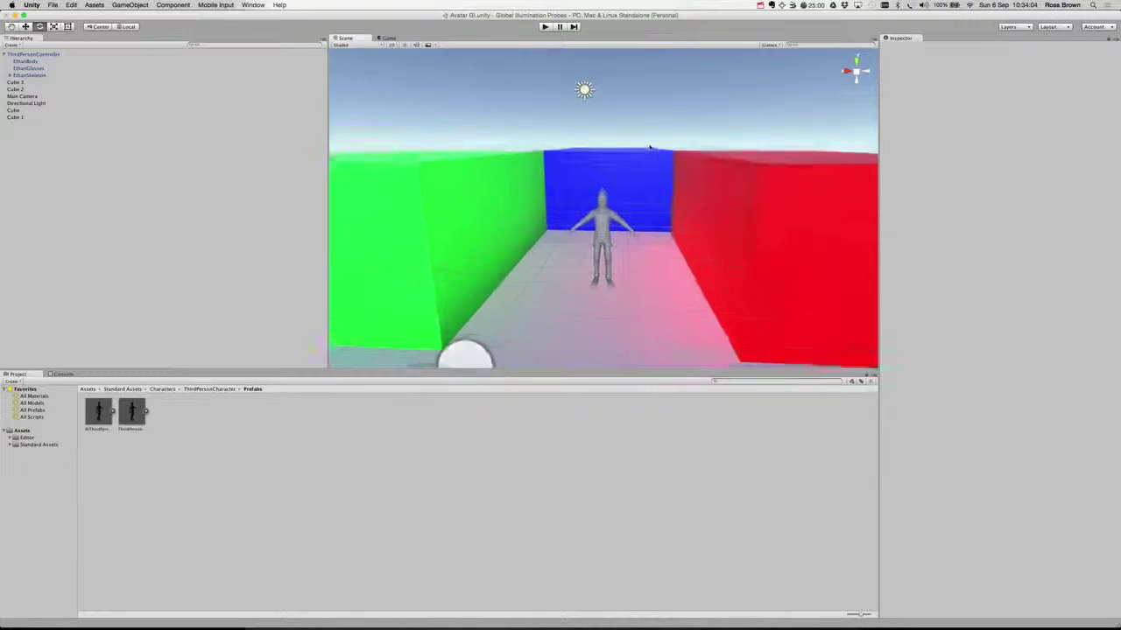
scroll(648, 140, up, 3)
scroll(649, 148, down, 2)
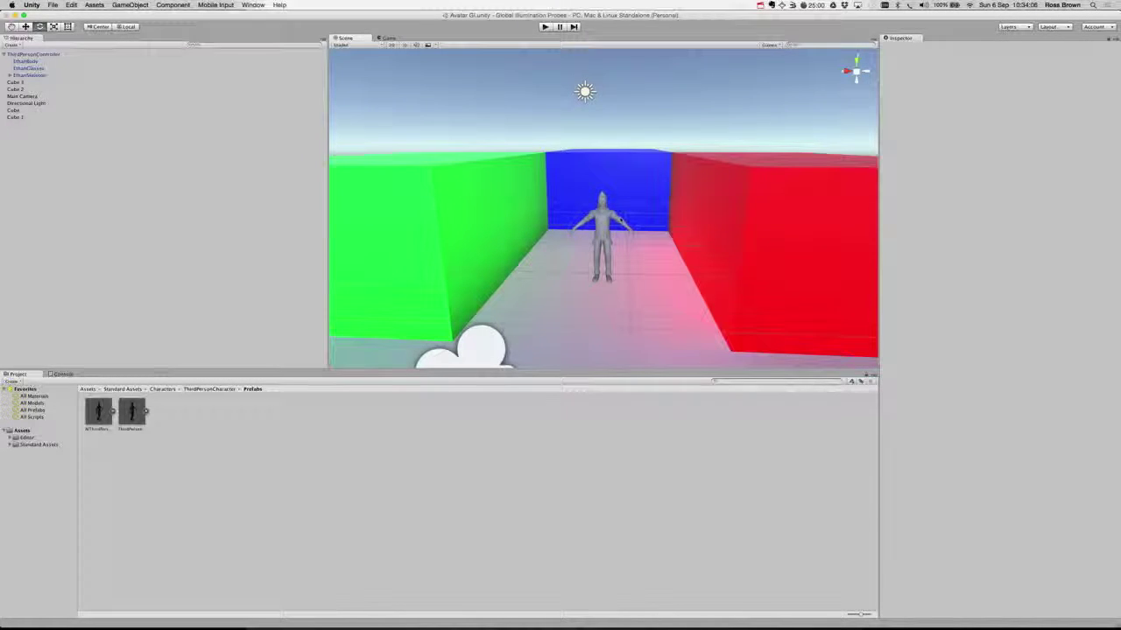
click(601, 221)
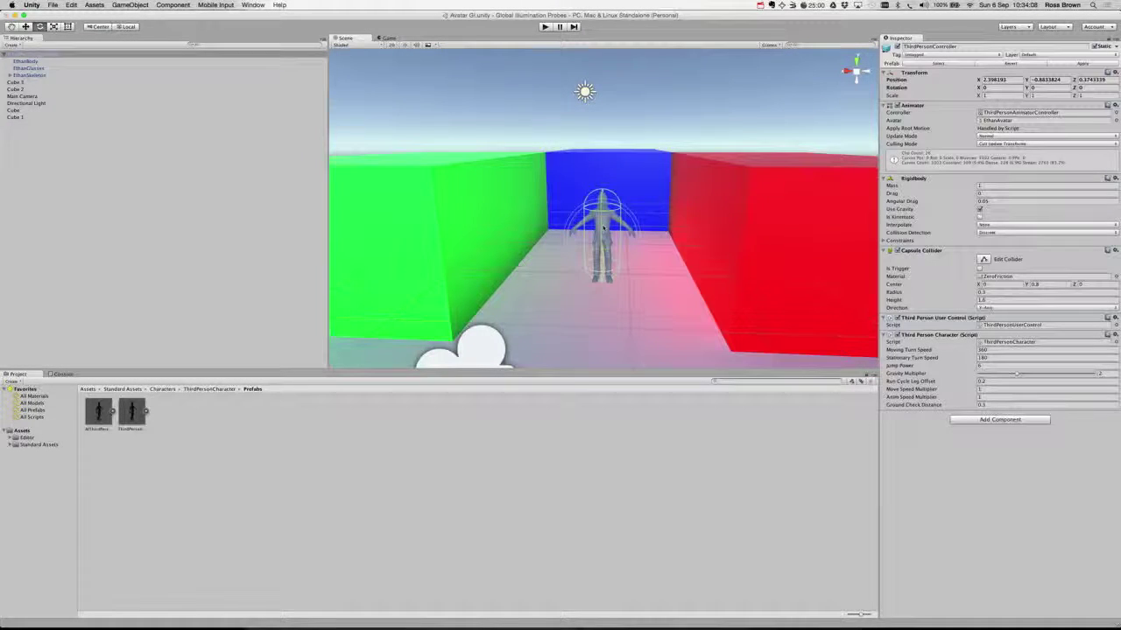
scroll(604, 175, up, 1)
scroll(606, 132, up, 3)
scroll(607, 110, down, 1)
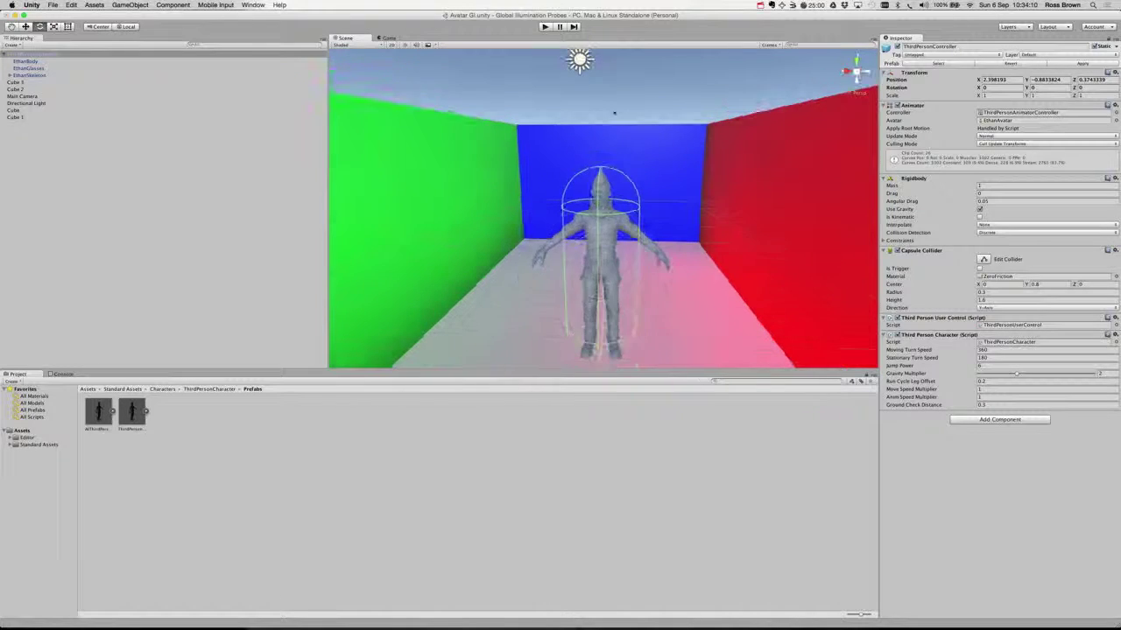
click(613, 110)
click(604, 237)
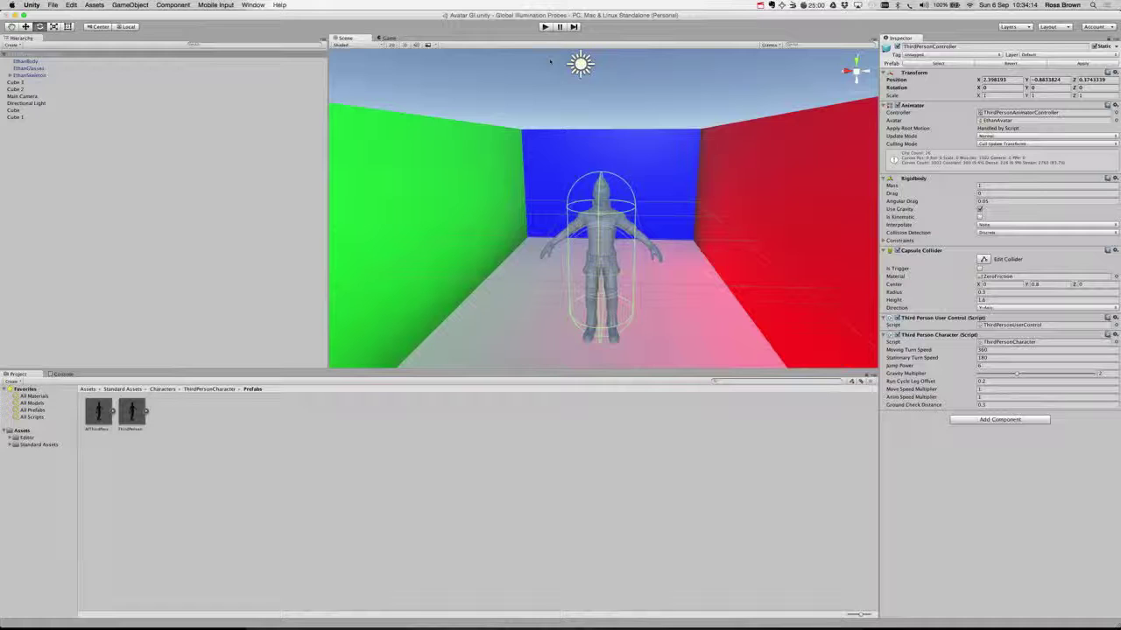
- Run the scene in the Game view and walk the character between the green and red walls
click(387, 38)
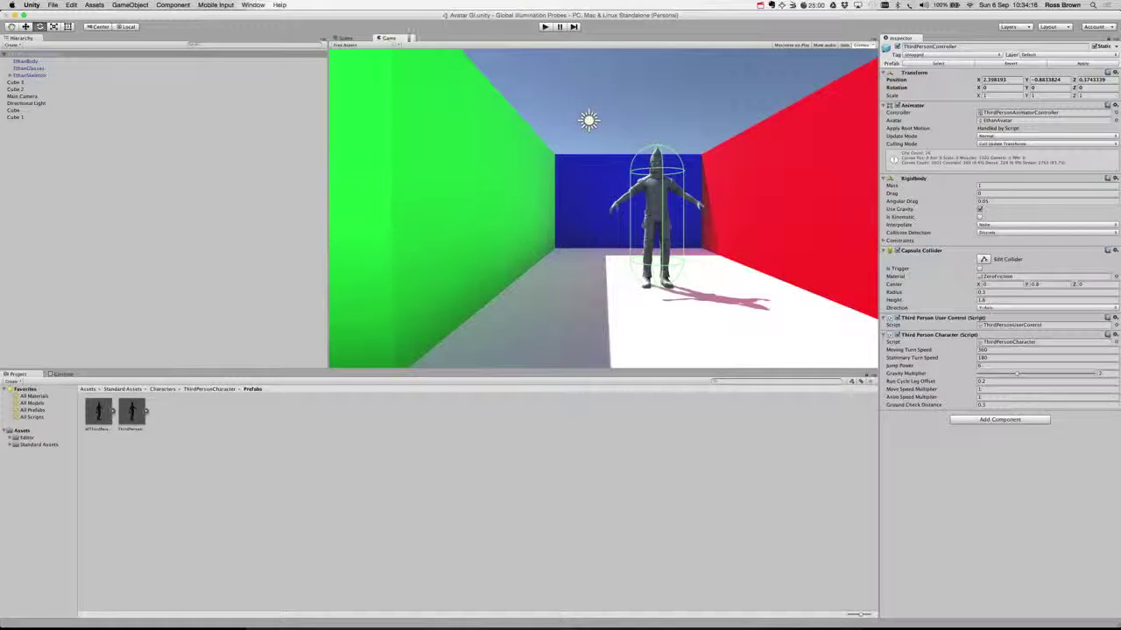
click(544, 26)
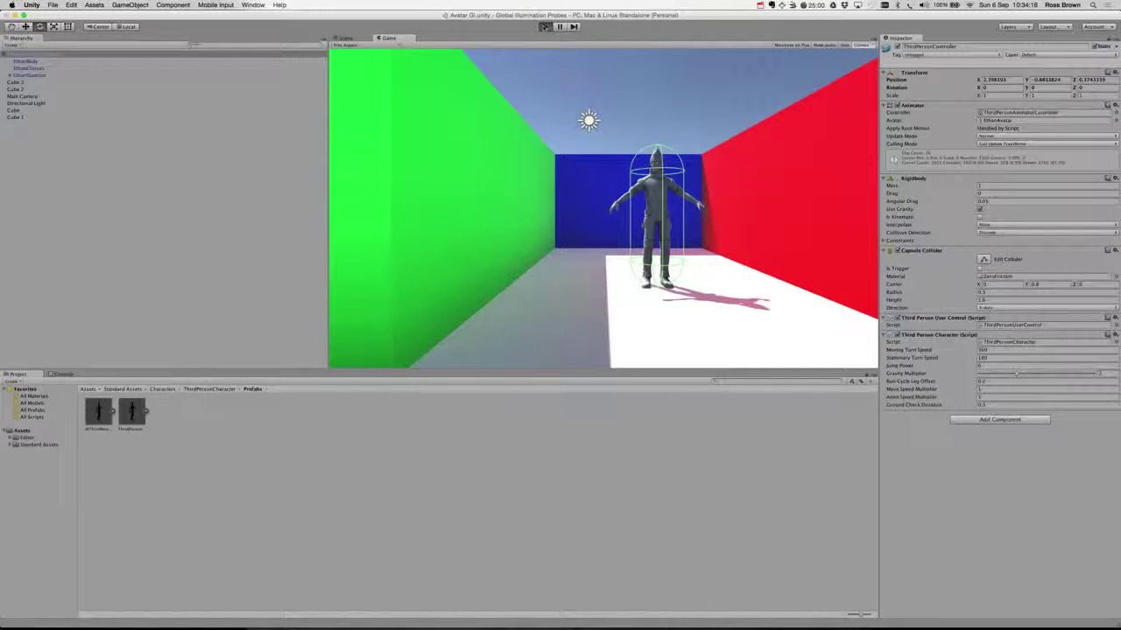
key(d)
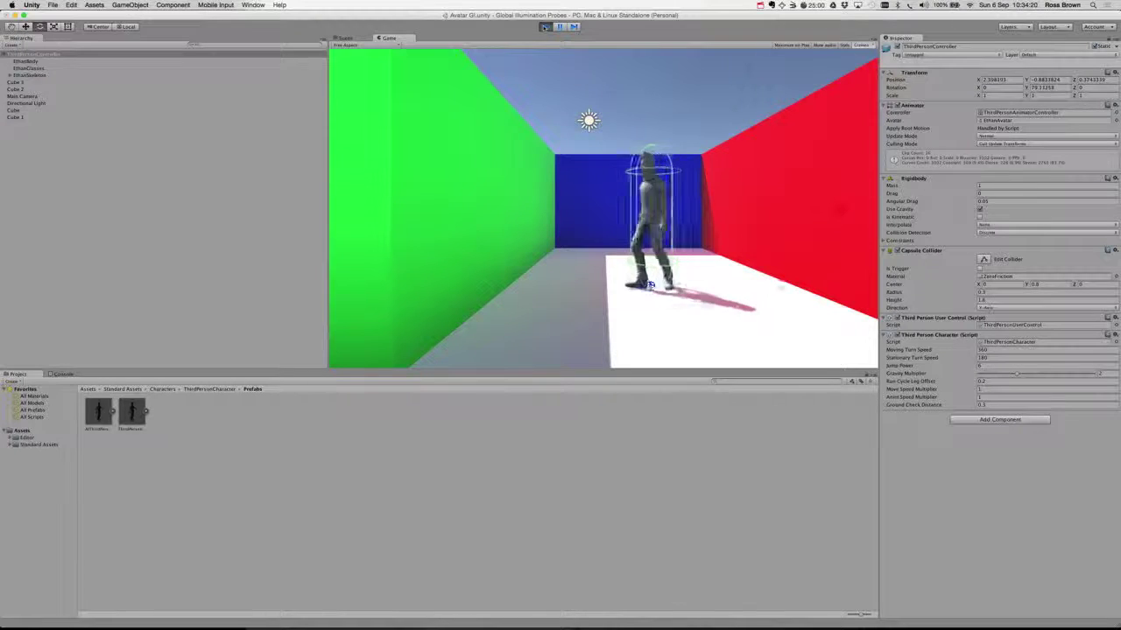
key(a)
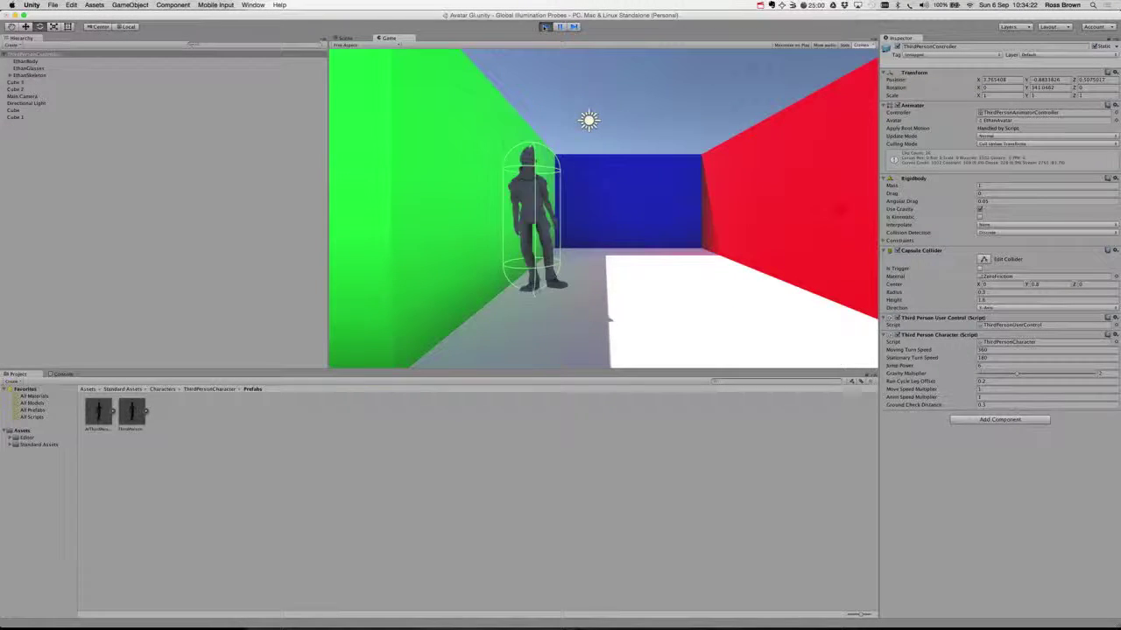
key(d)
key(w)
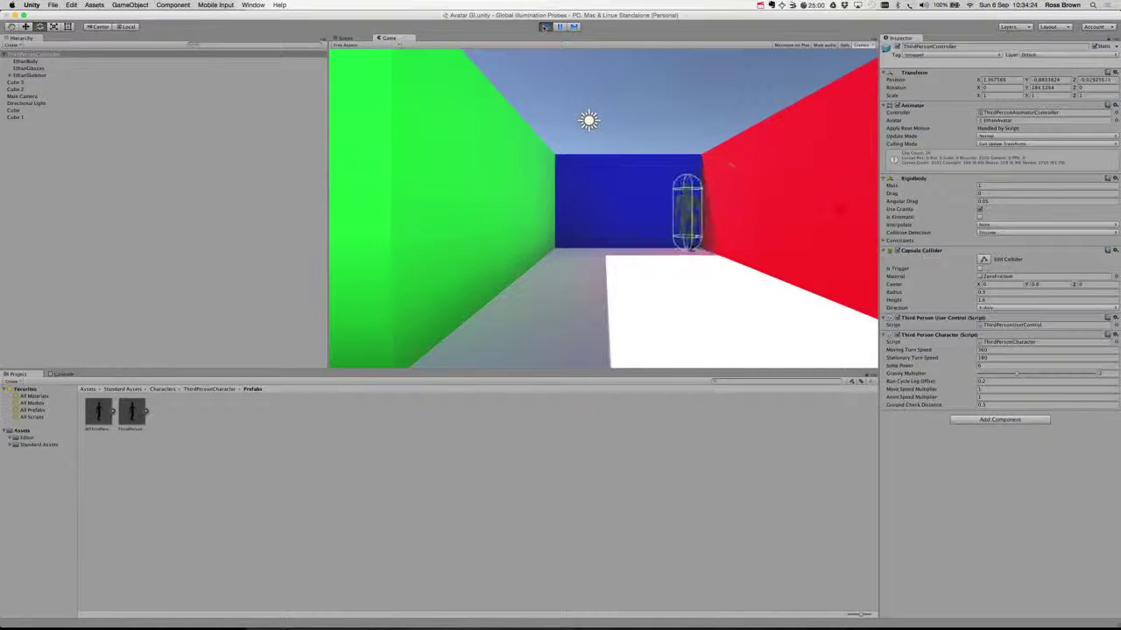
key(s)
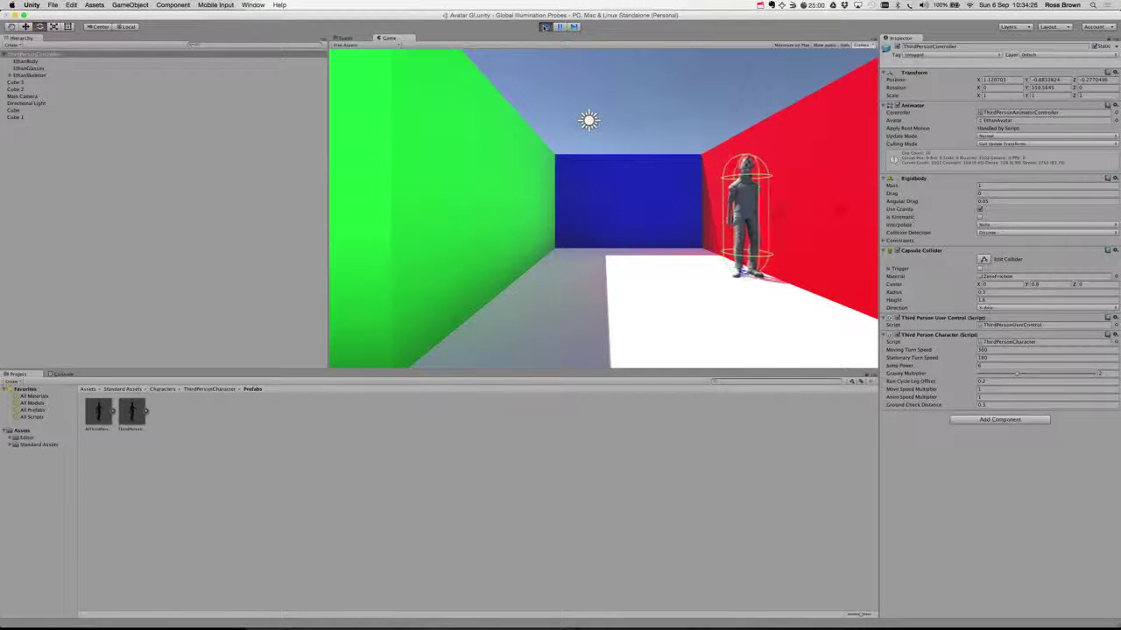
key(a)
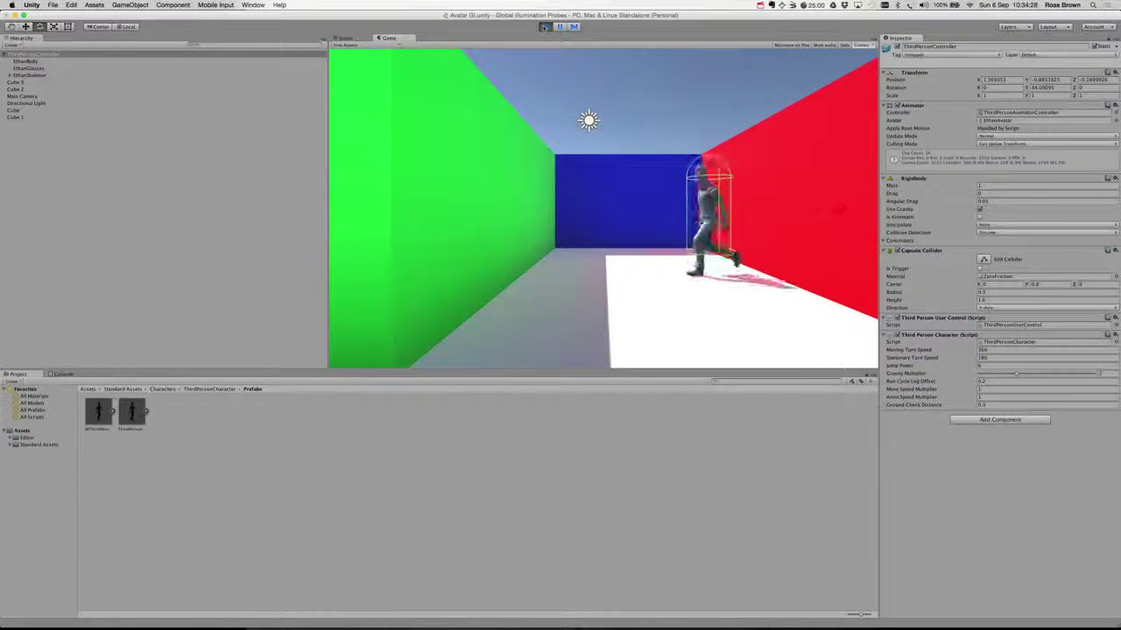
key(a)
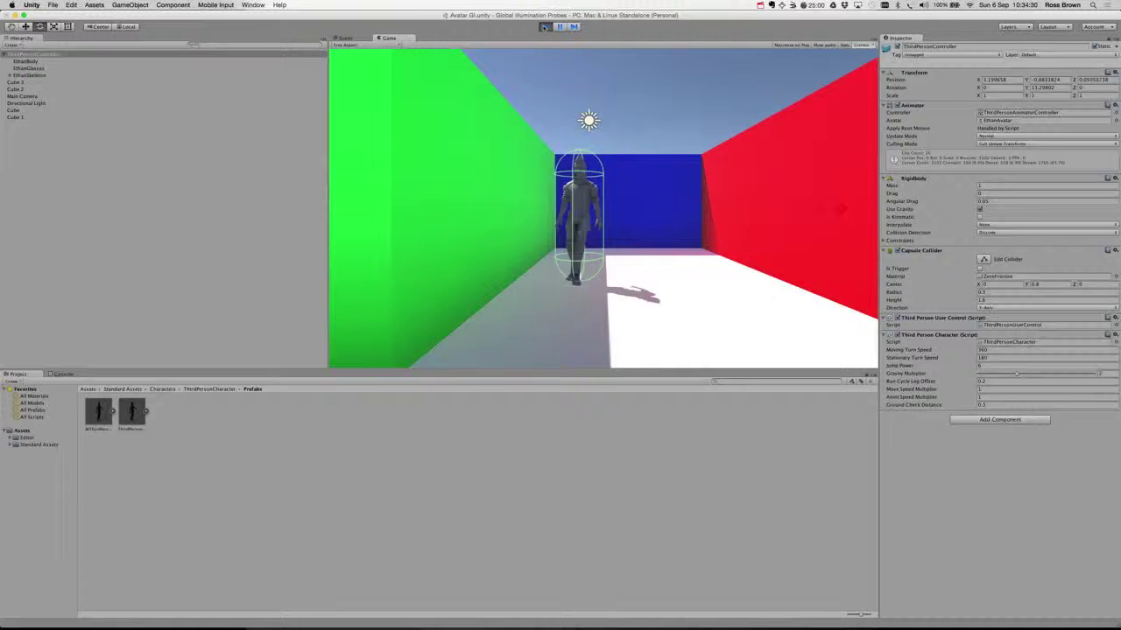
key(s)
key(a)
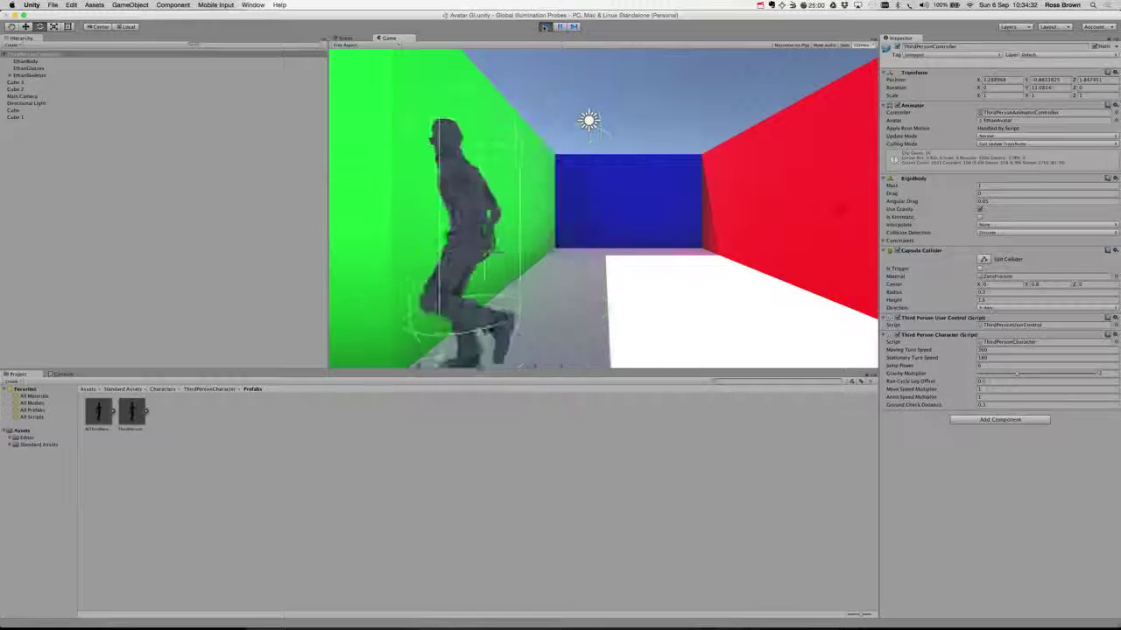
key(d)
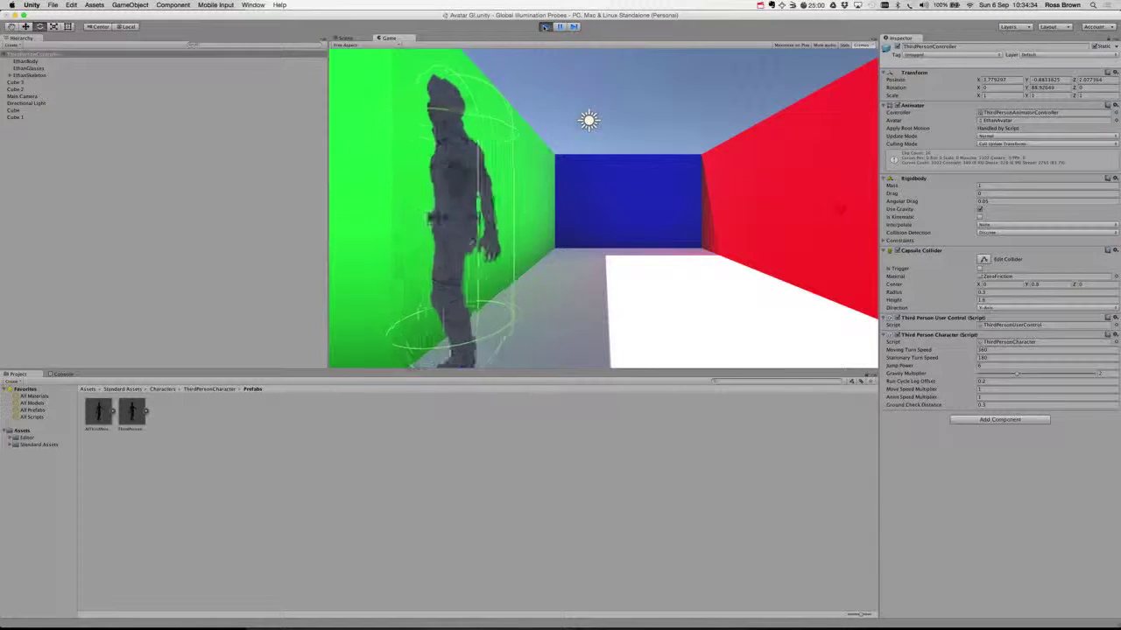
- Walk the character around the room, ending near the centre facing the camera
key(w)
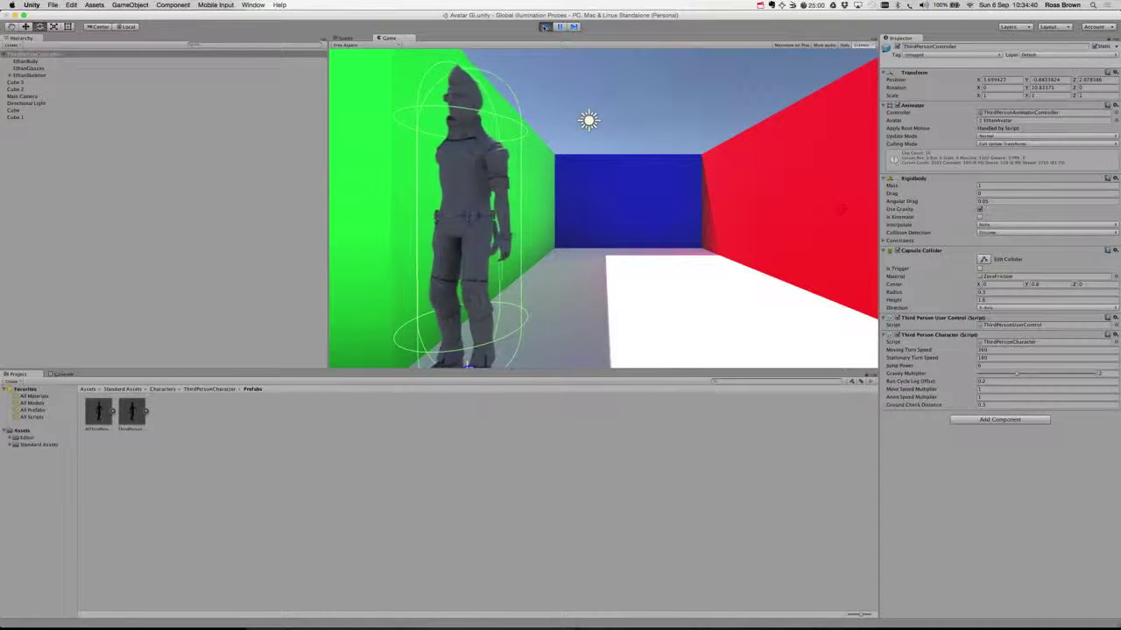
key(w)
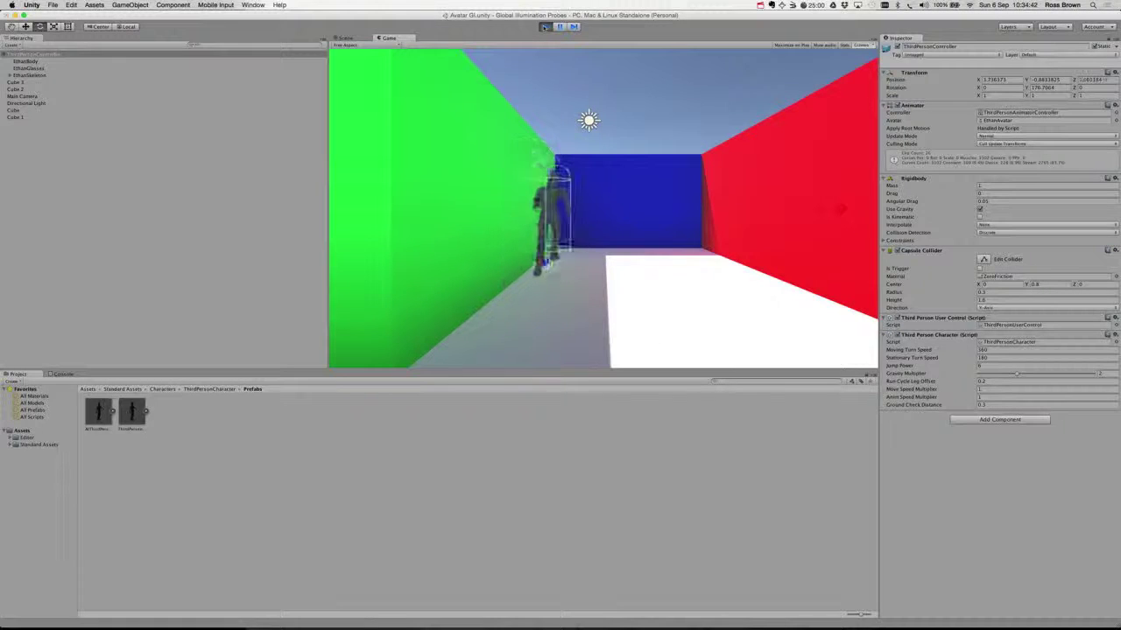
key(d)
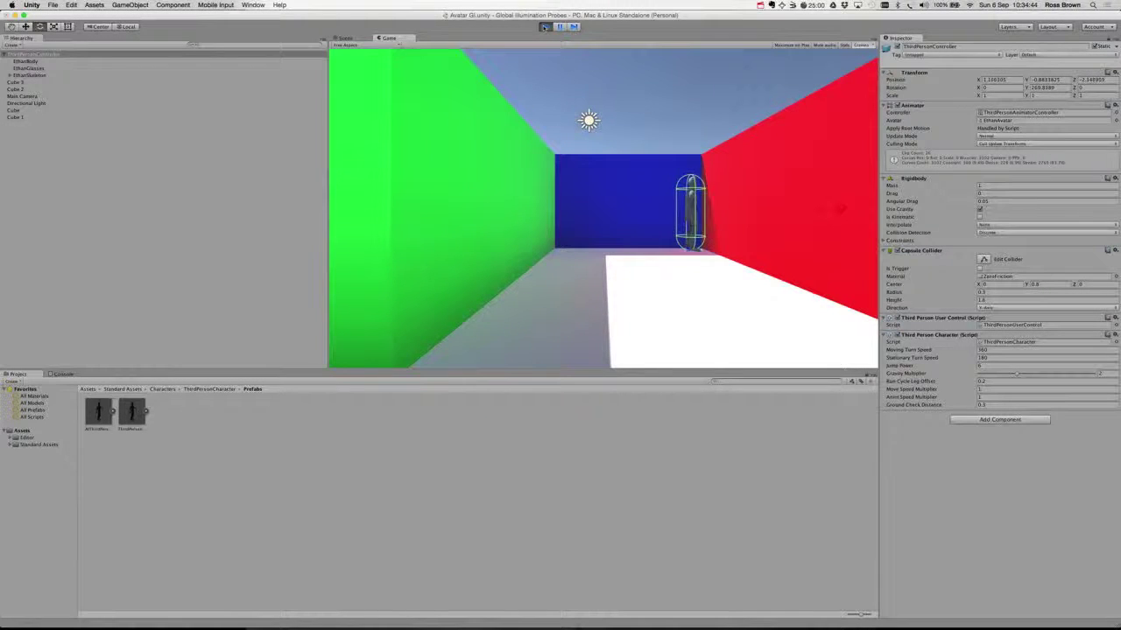
key(s)
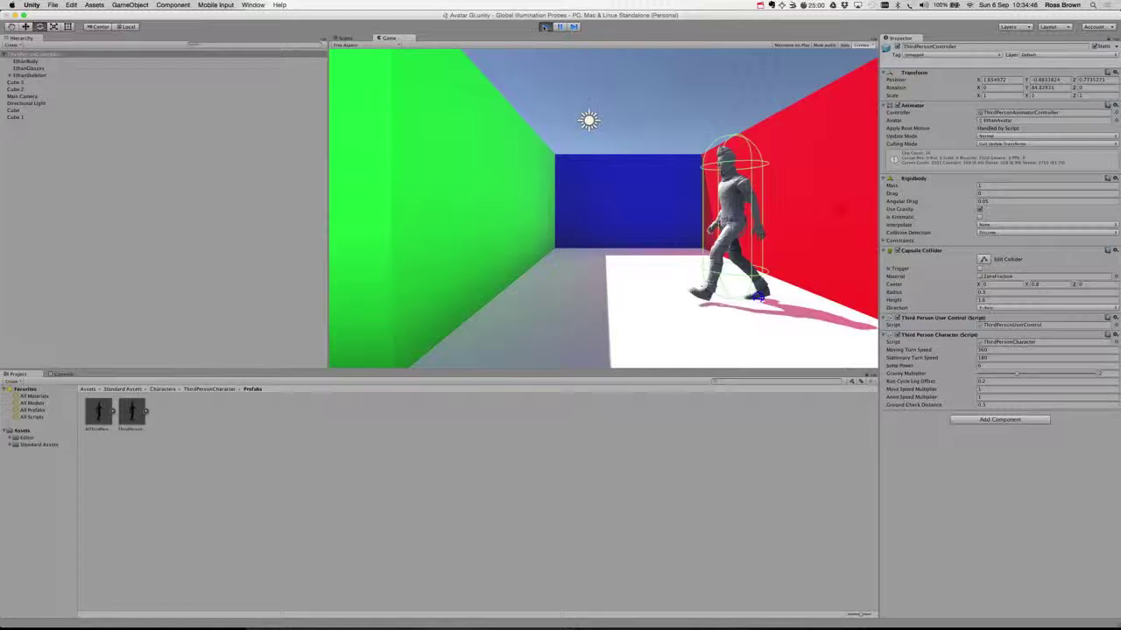
key(a)
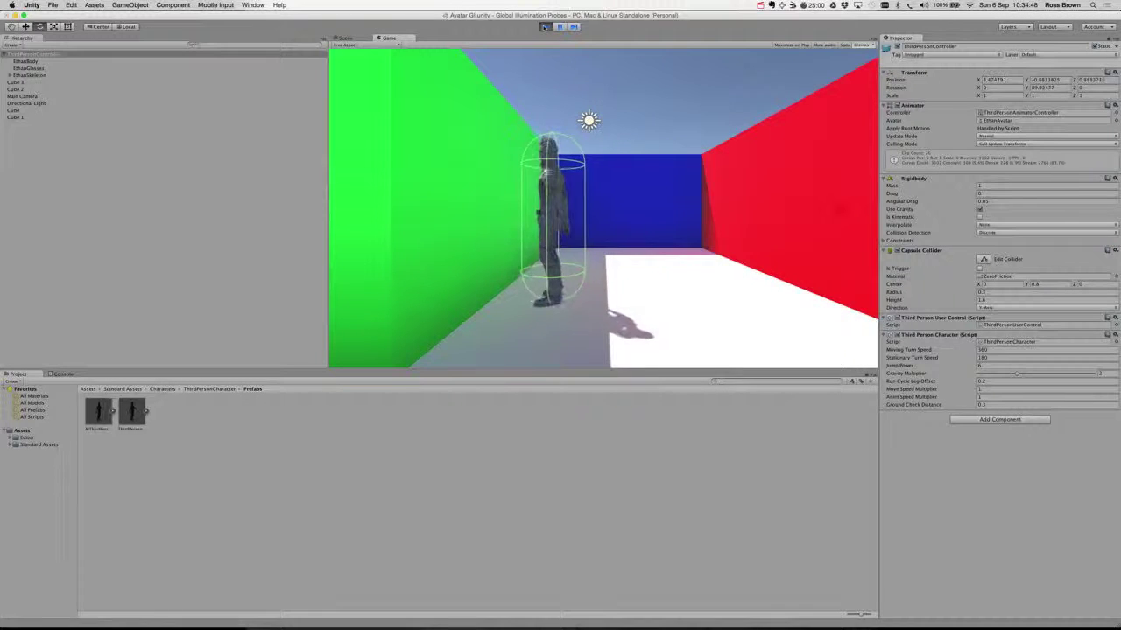
key(d)
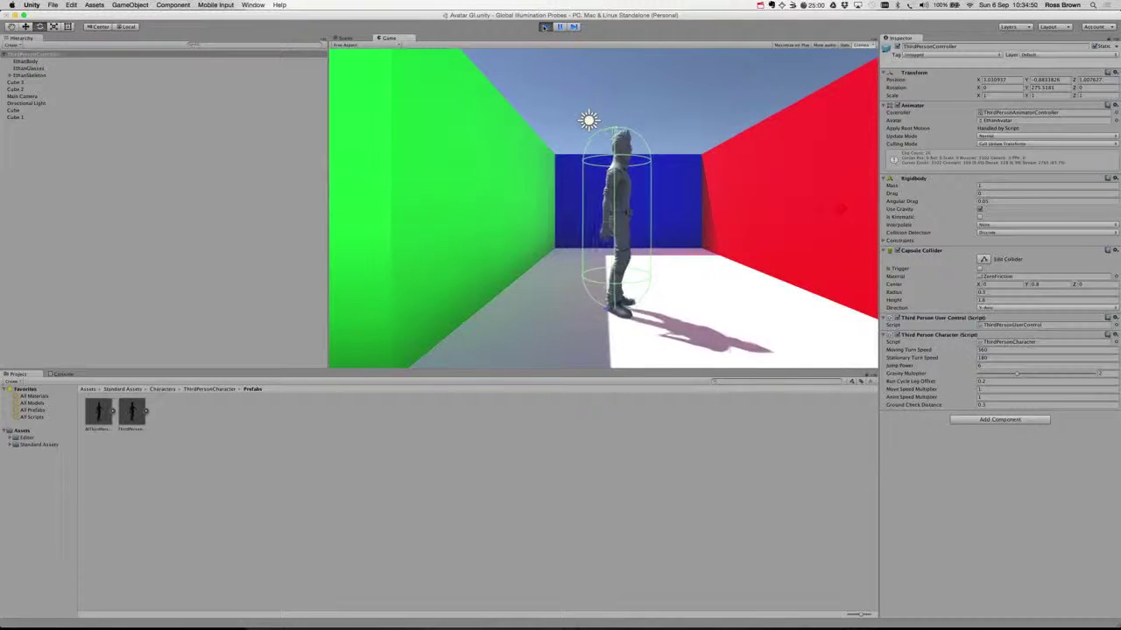
key(a)
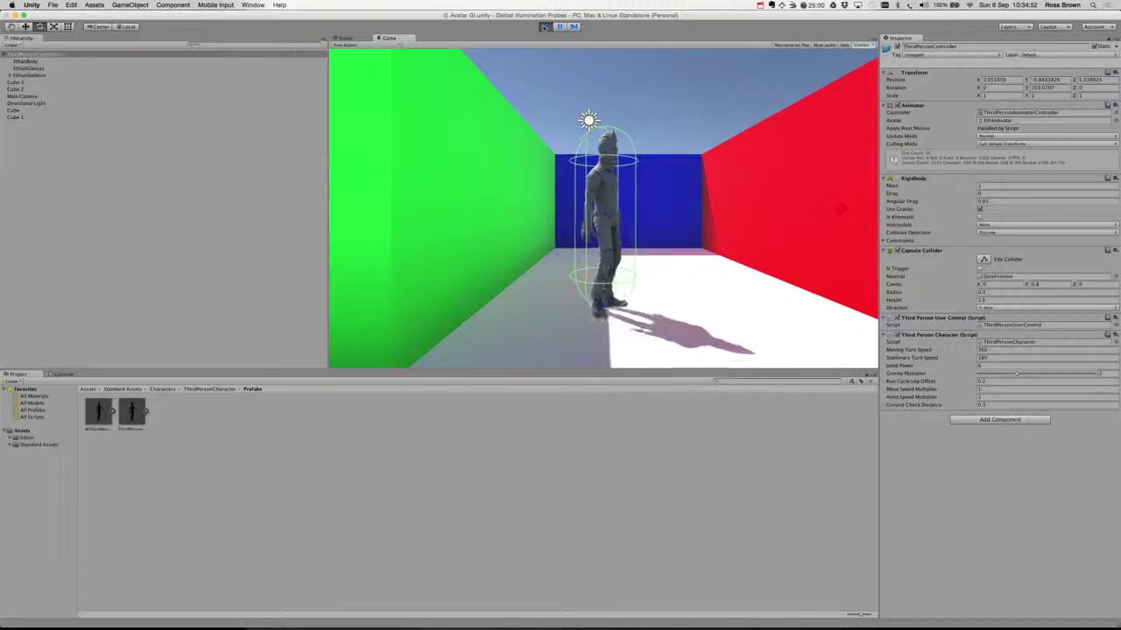
key(s)
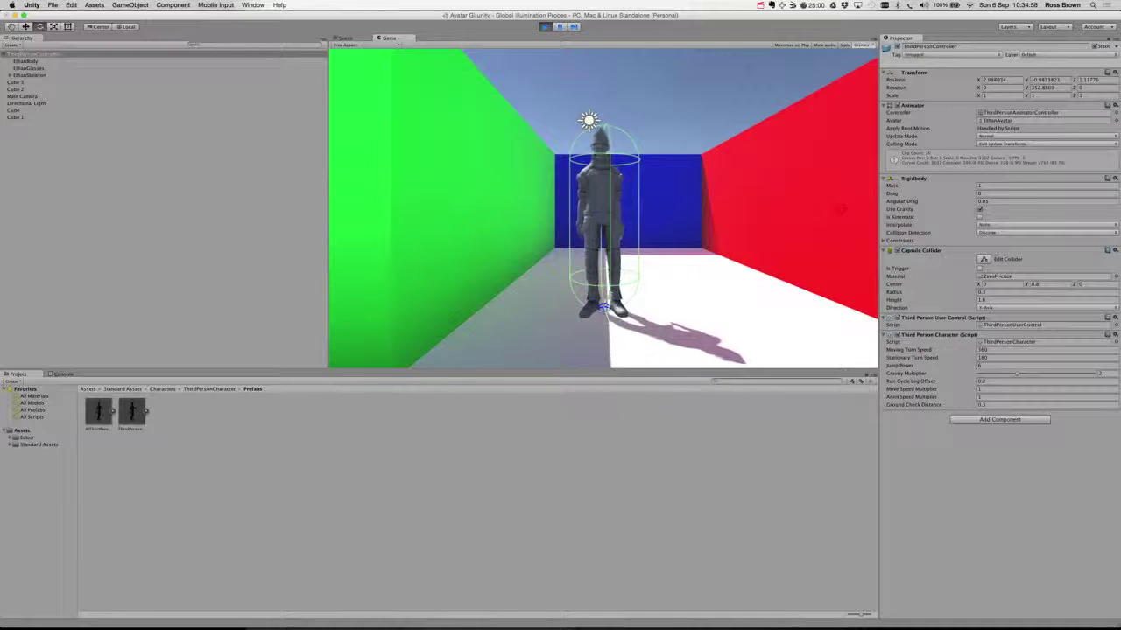
- Add a Light Probe Group via Create > Light, stop Play mode, and add it again so it persists
click(13, 45)
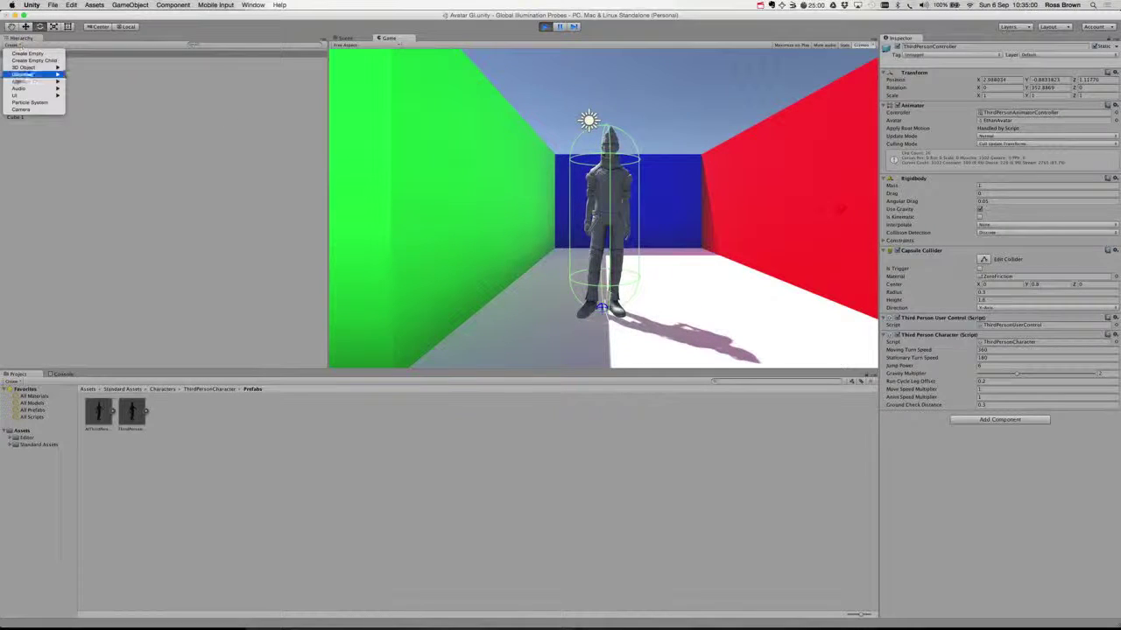
mouse_move(19, 81)
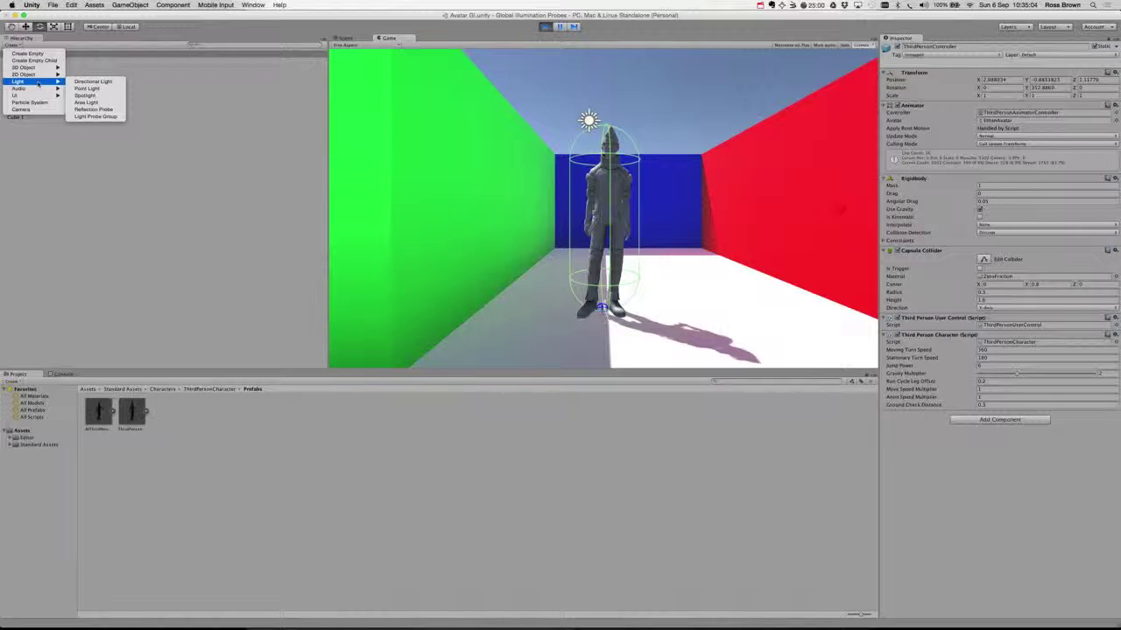
click(104, 116)
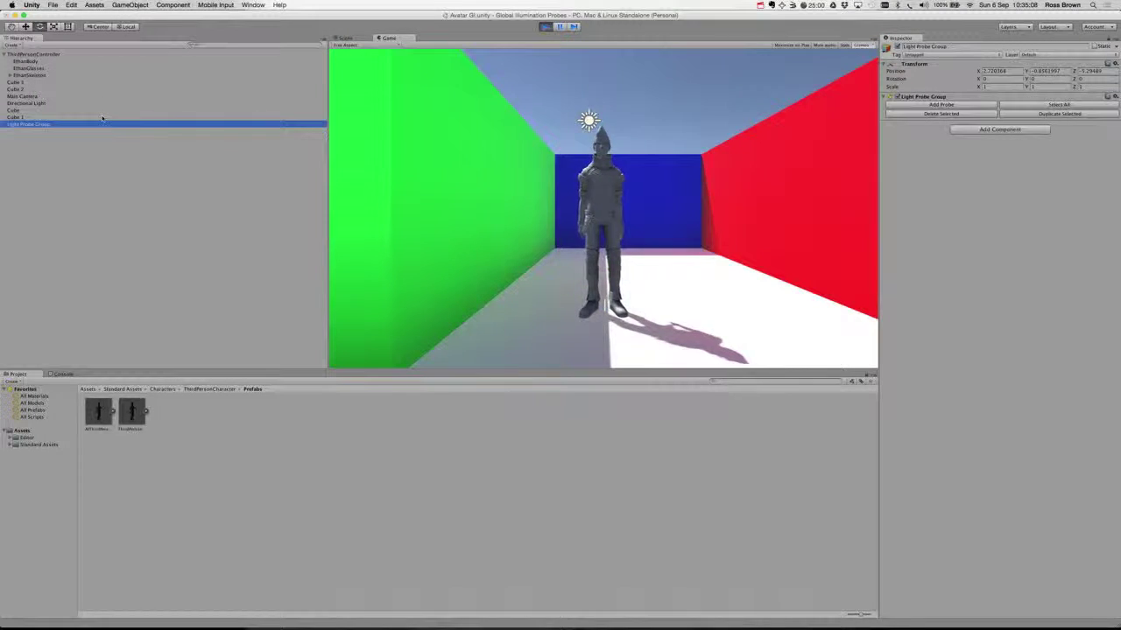
click(543, 27)
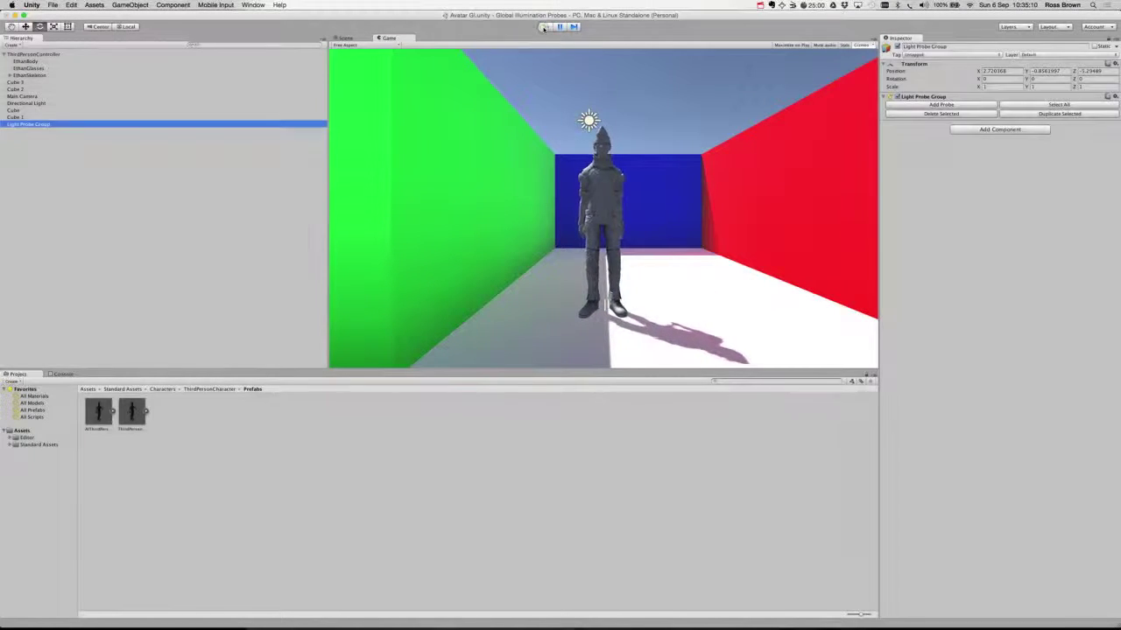
click(18, 45)
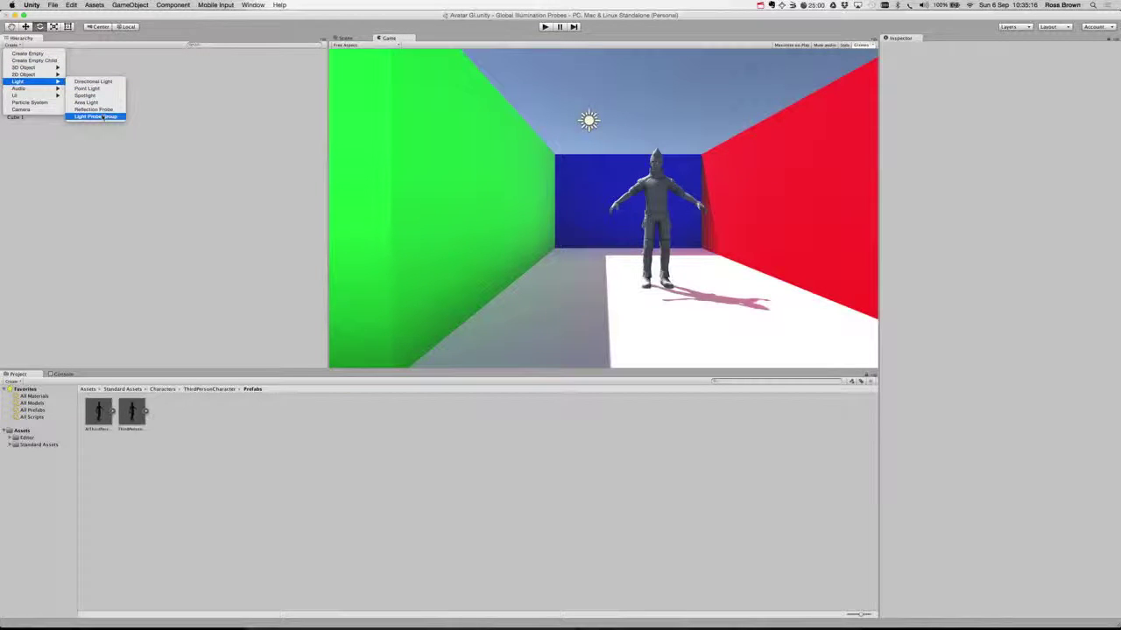
click(102, 117)
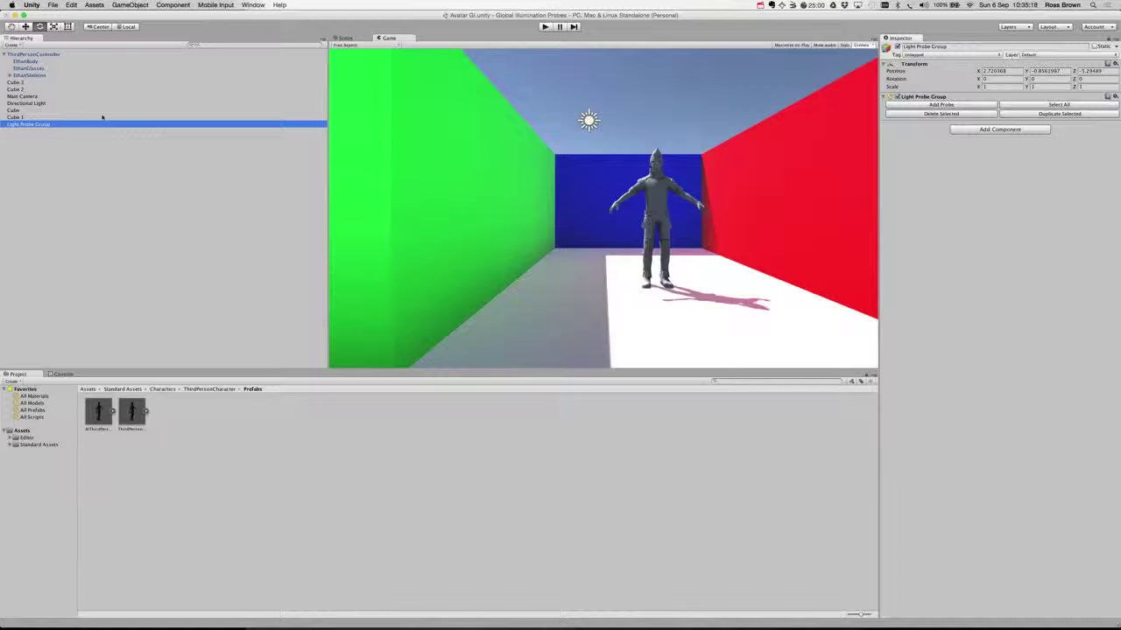
- In the Scene view, select the Light Probe Group and nudge it with the Move tool
click(345, 38)
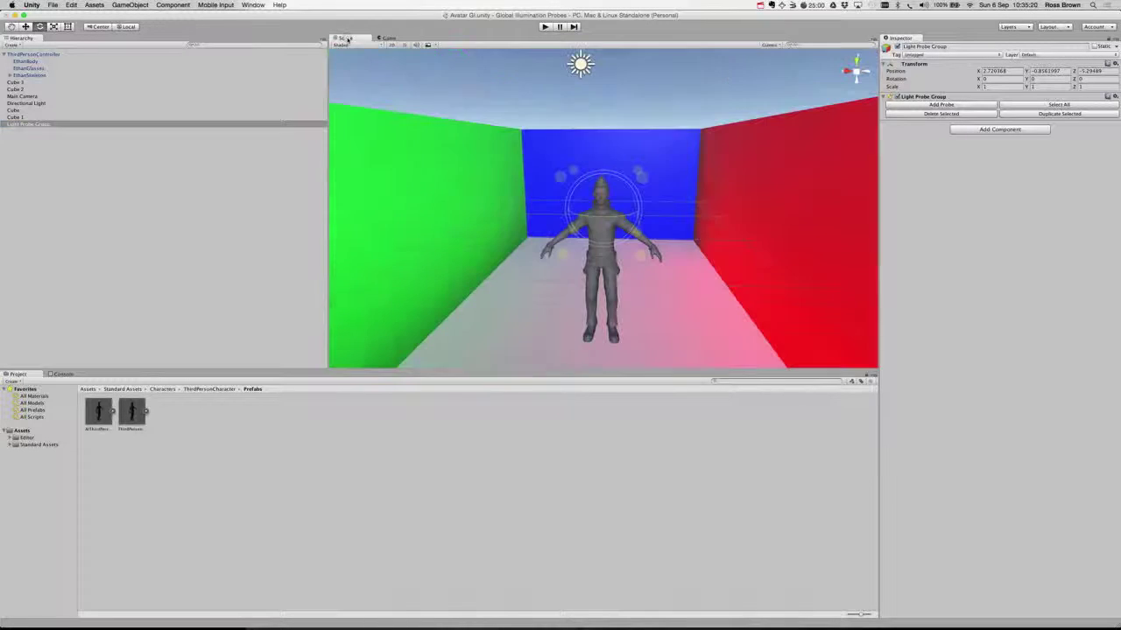
scroll(613, 203, down, 2)
scroll(611, 204, down, 1)
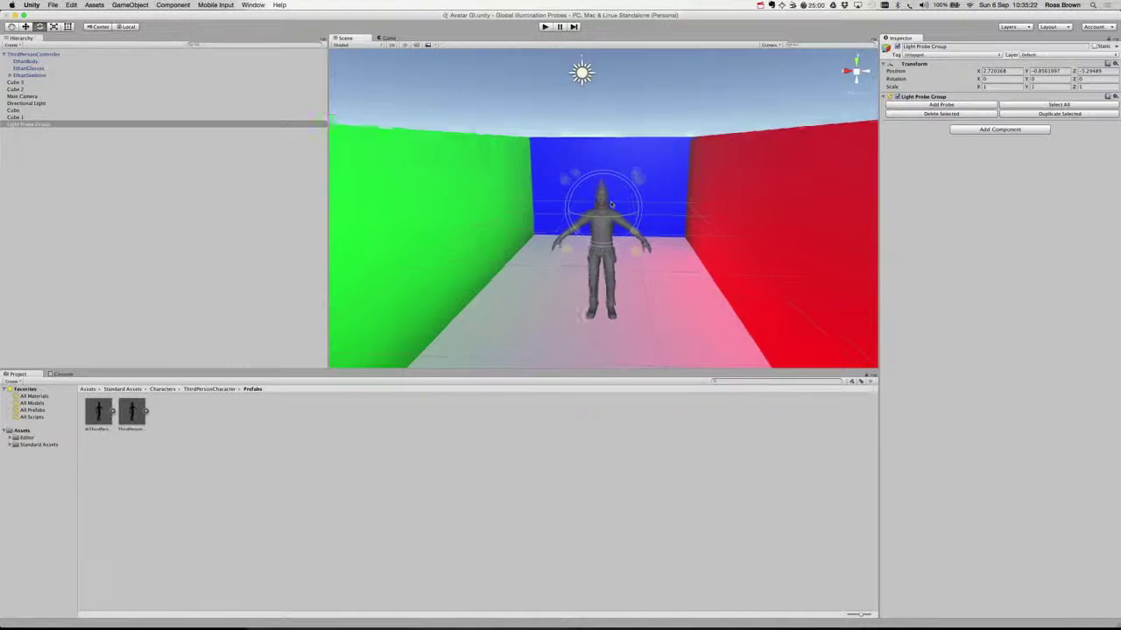
scroll(612, 204, down, 2)
scroll(611, 204, up, 4)
scroll(611, 204, up, 4)
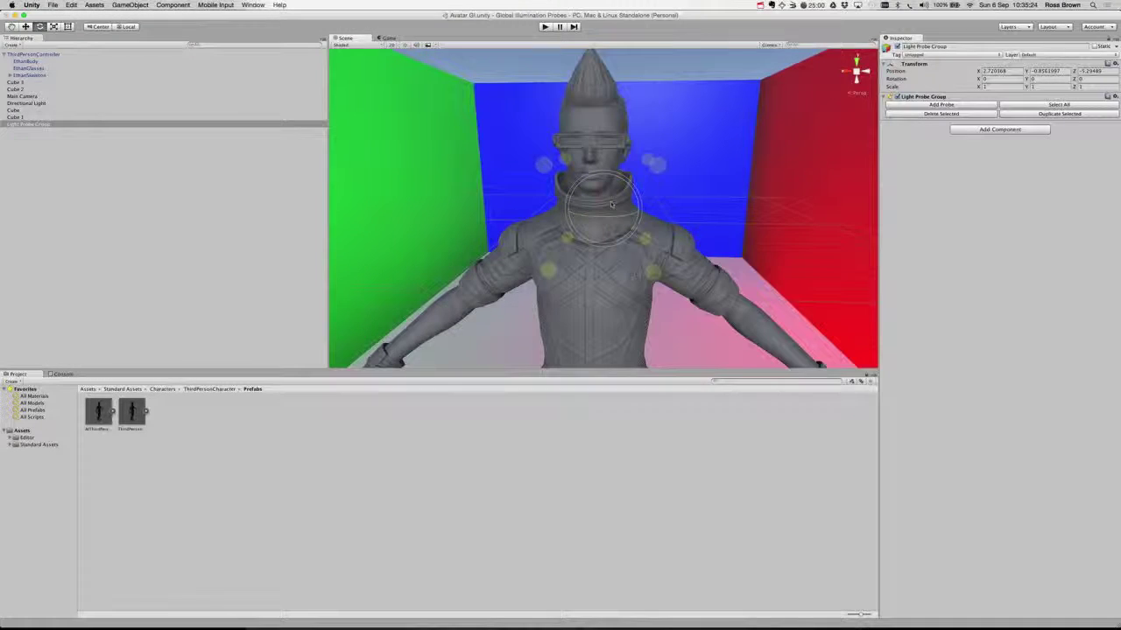
click(40, 126)
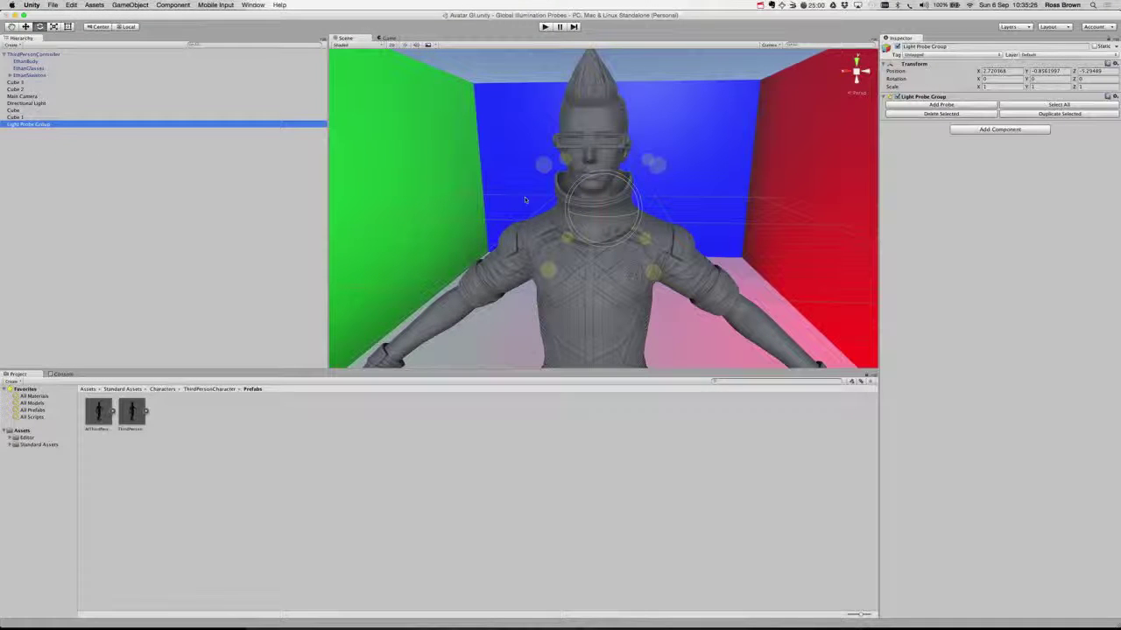
click(24, 27)
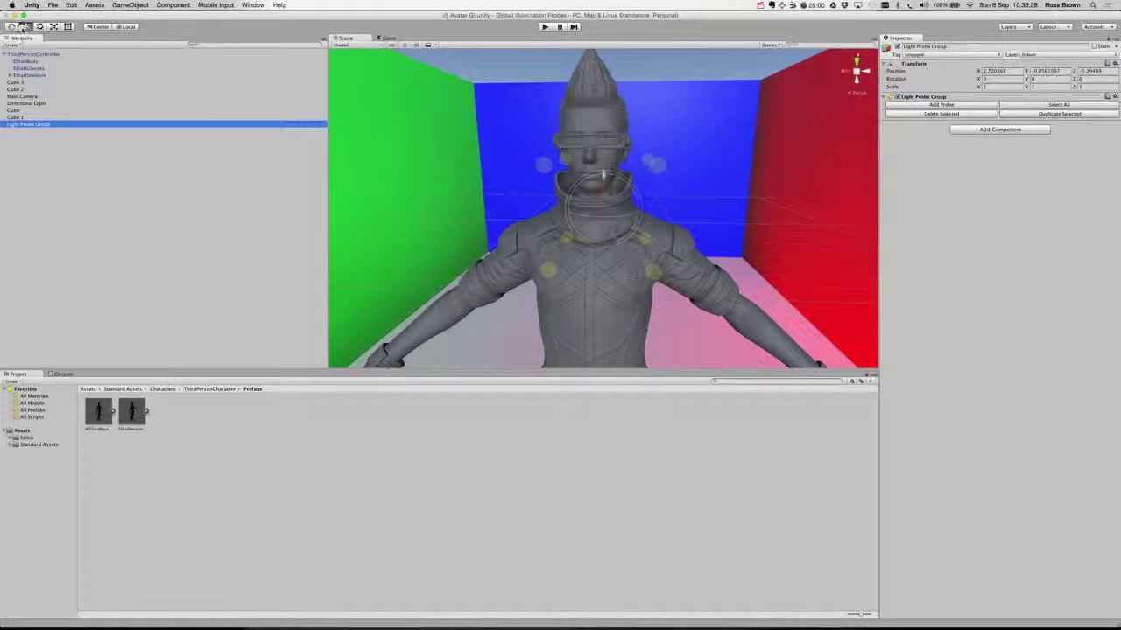
mouse_move(604, 210)
mouse_down()
mouse_move(619, 244)
mouse_move(619, 305)
mouse_up()
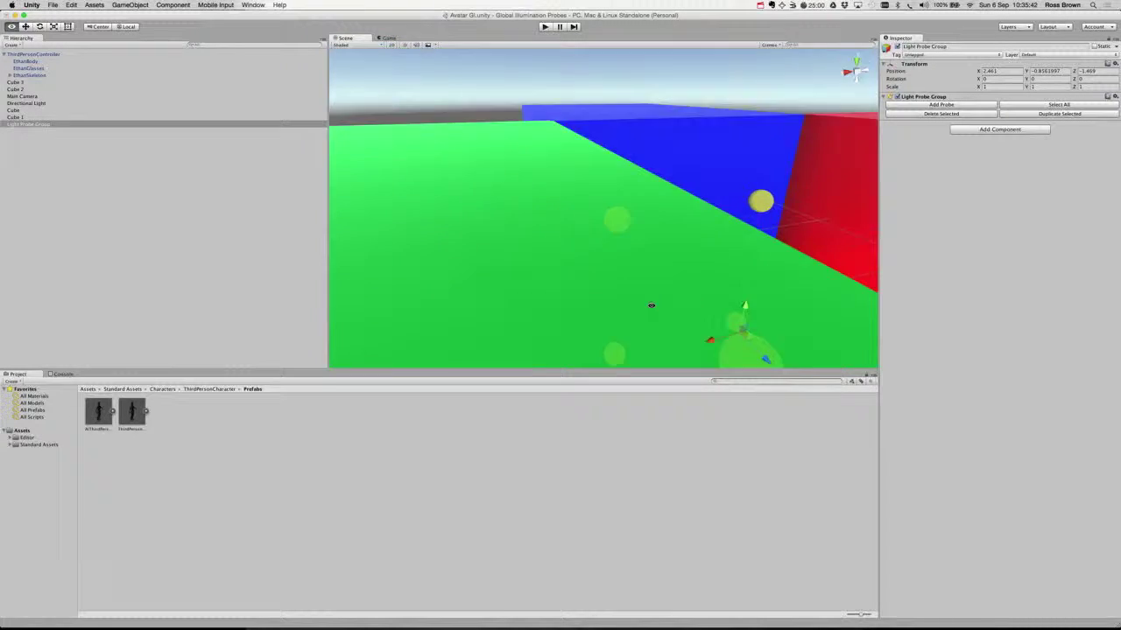
- Move the view toward the blue wall and raise the Light Probe Group around the character
mouse_move(604, 295)
right_down()
mouse_move(601, 306)
mouse_move(627, 260)
right_up()
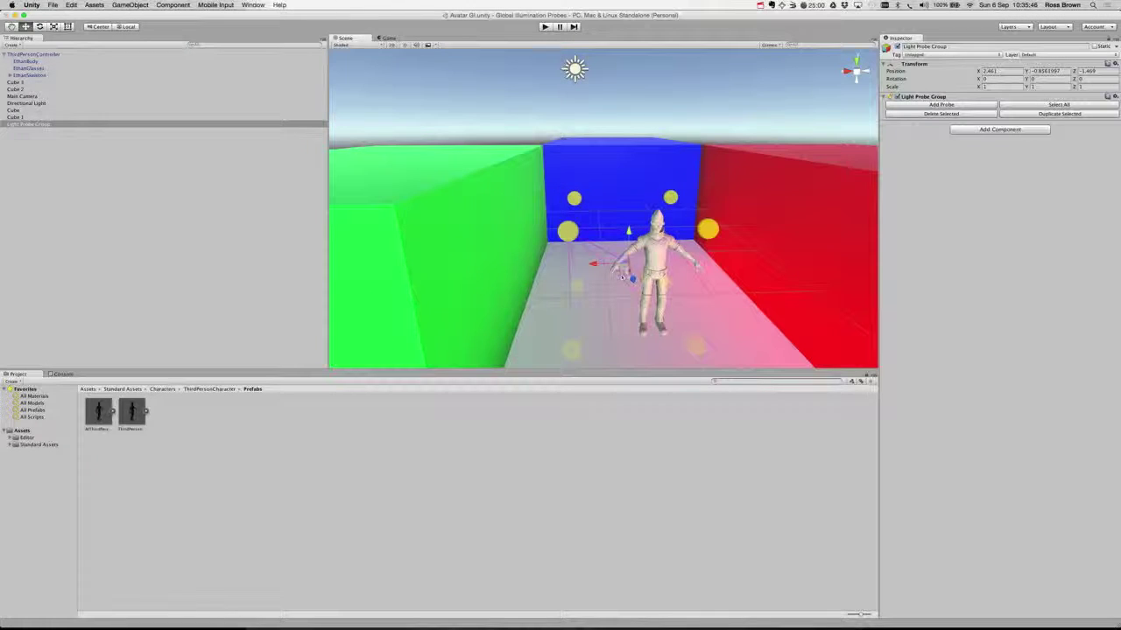
drag(627, 261, 623, 197)
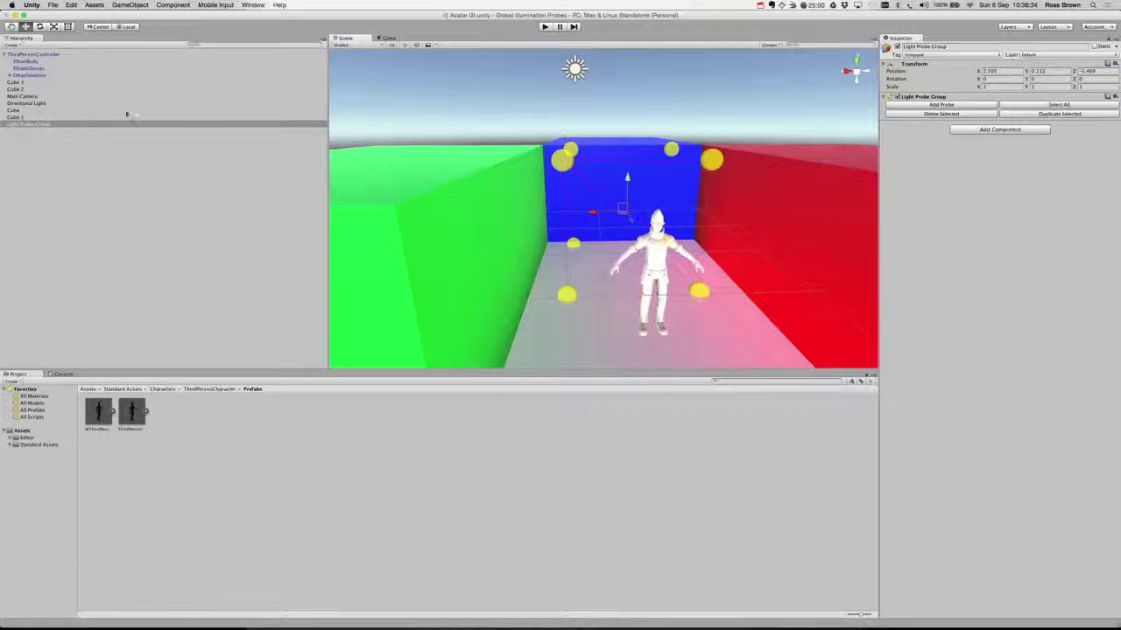
- Mark the green wall (Cube 1) as Static to rebake lighting, then reselect the character
scroll(567, 131, up, 1)
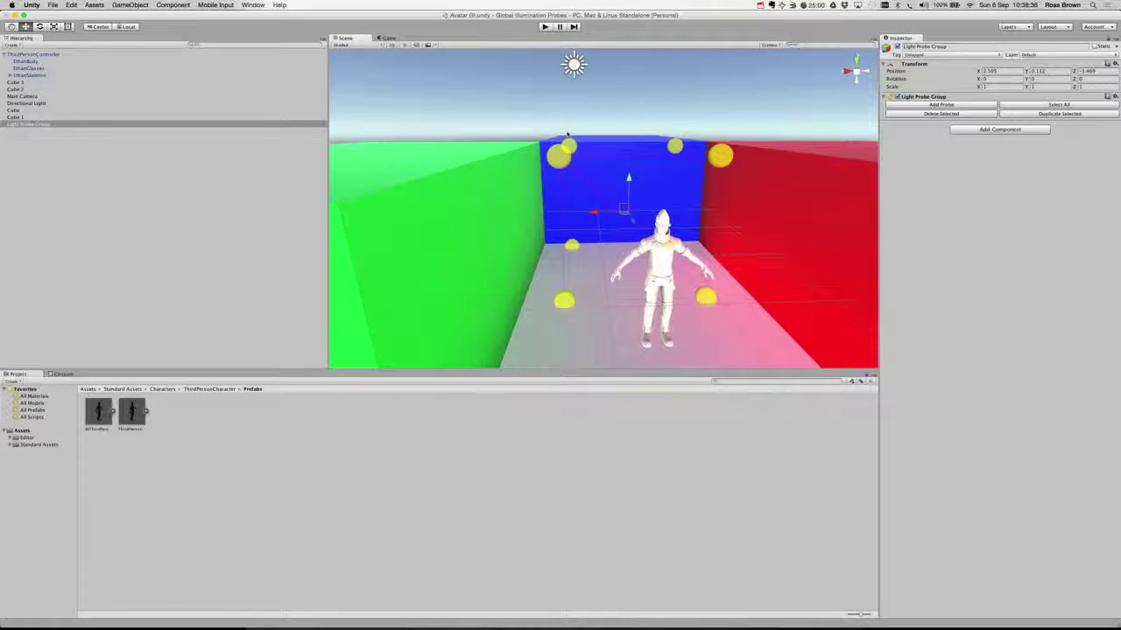
scroll(491, 198, up, 1)
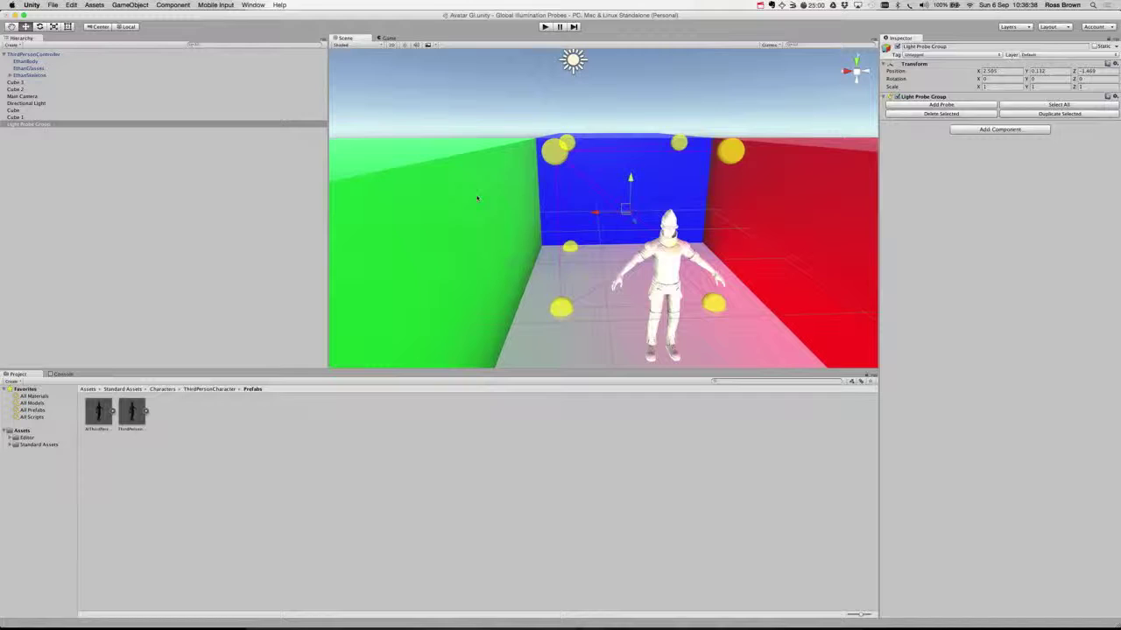
click(478, 199)
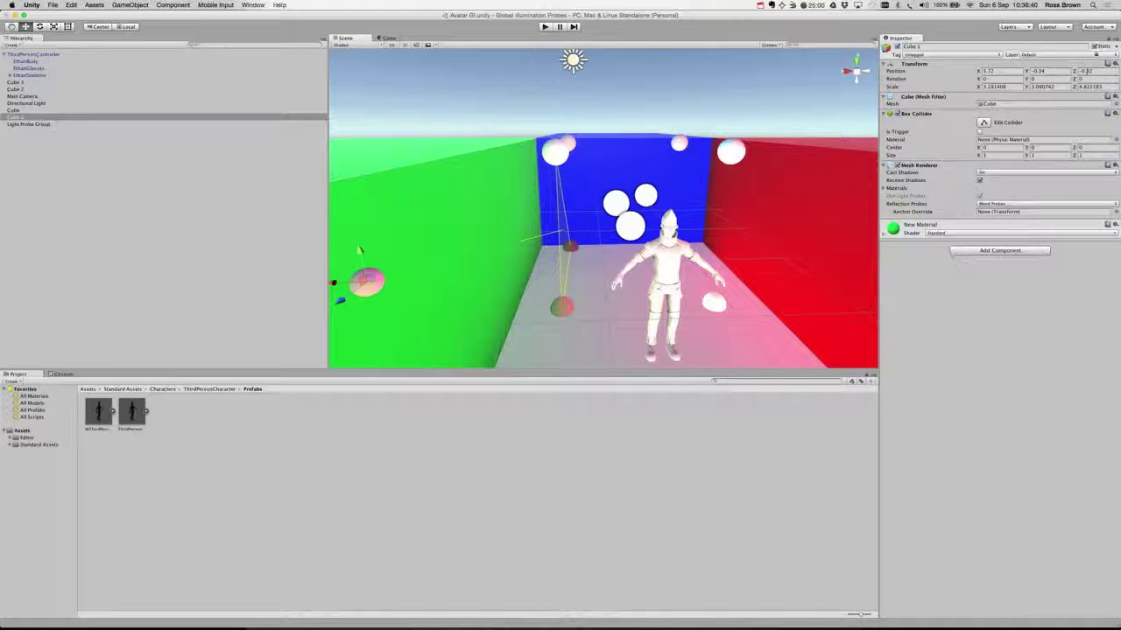
click(1095, 46)
click(664, 262)
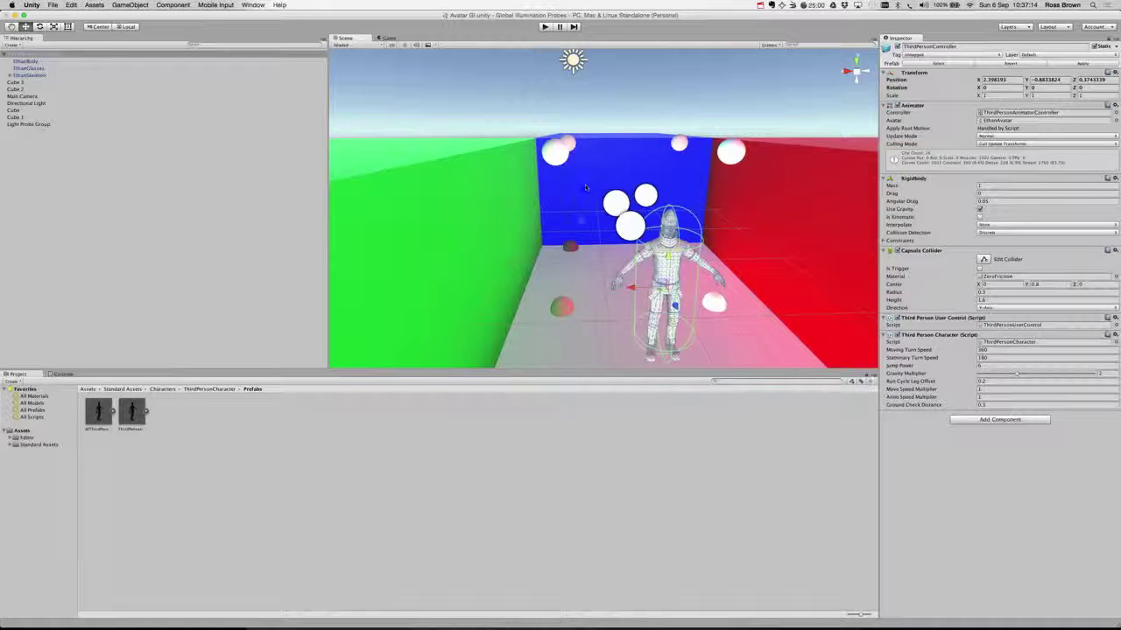
click(31, 124)
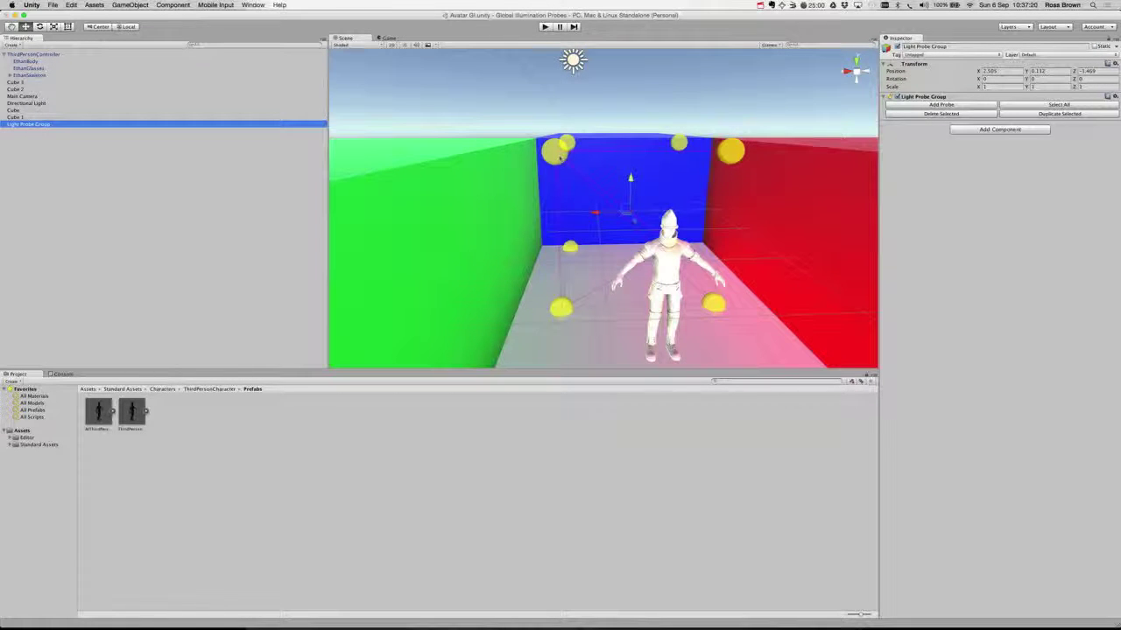
click(551, 154)
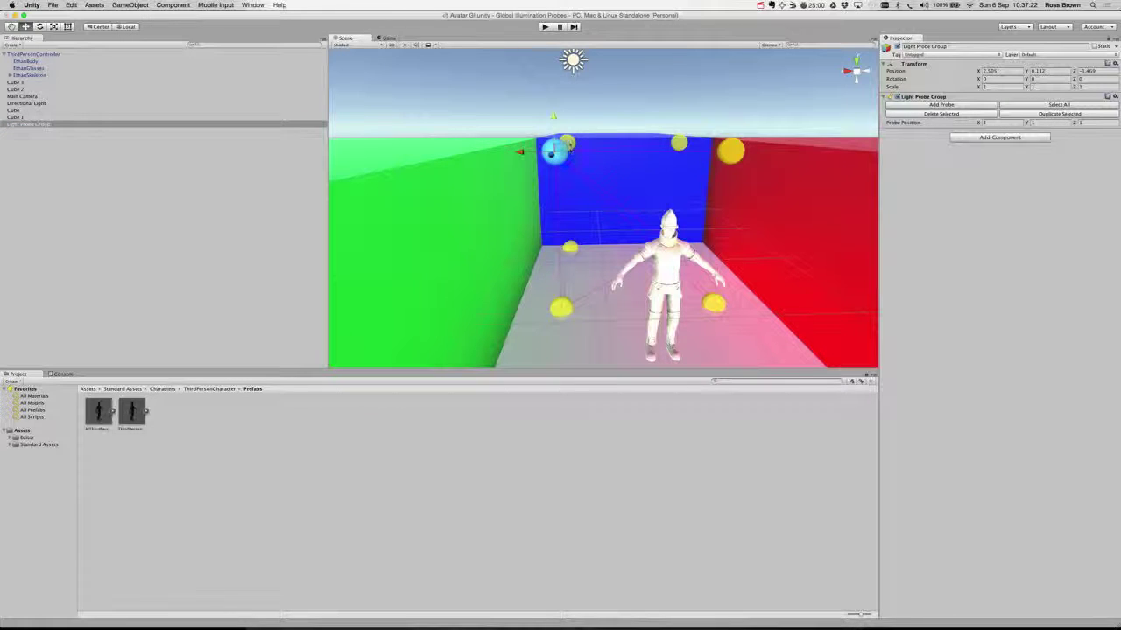
click(569, 248)
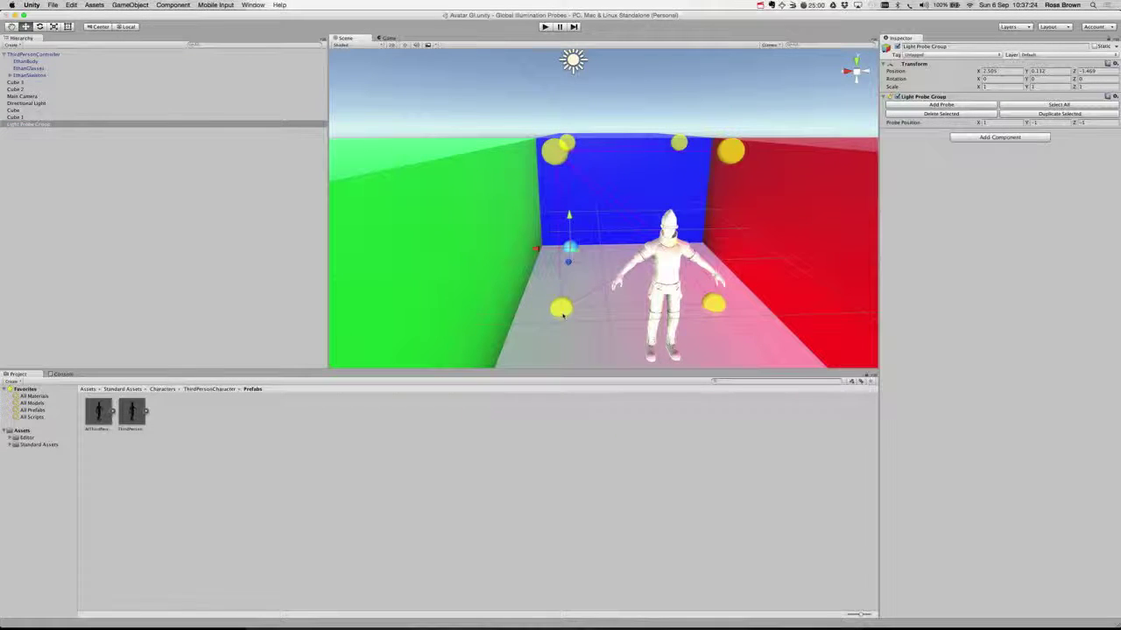
click(560, 307)
click(713, 304)
click(630, 213)
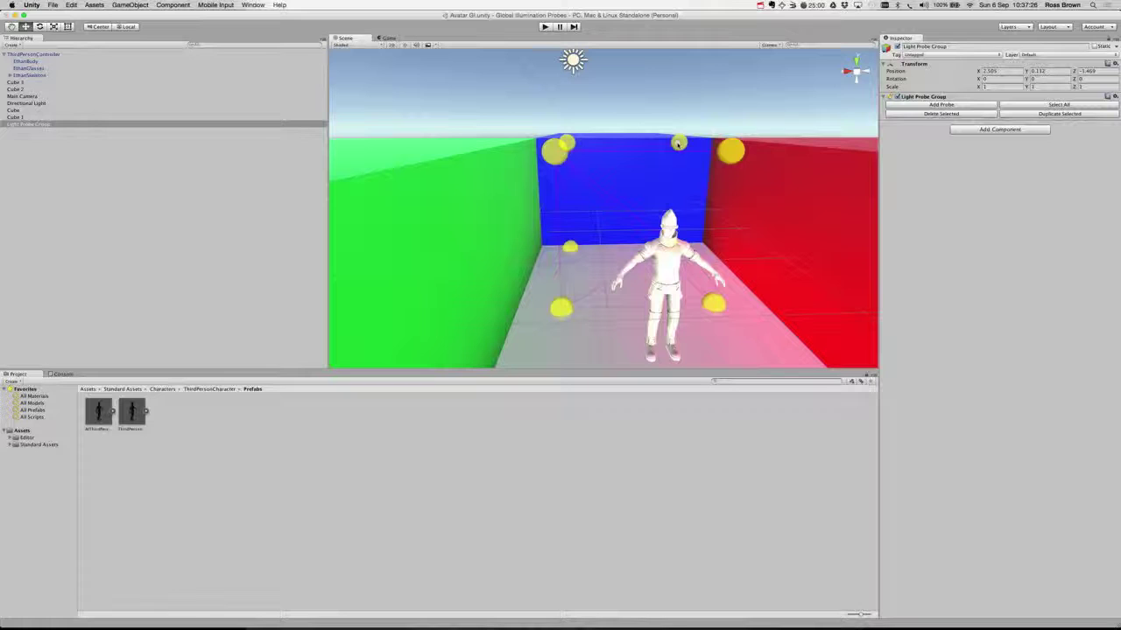
click(679, 142)
click(730, 151)
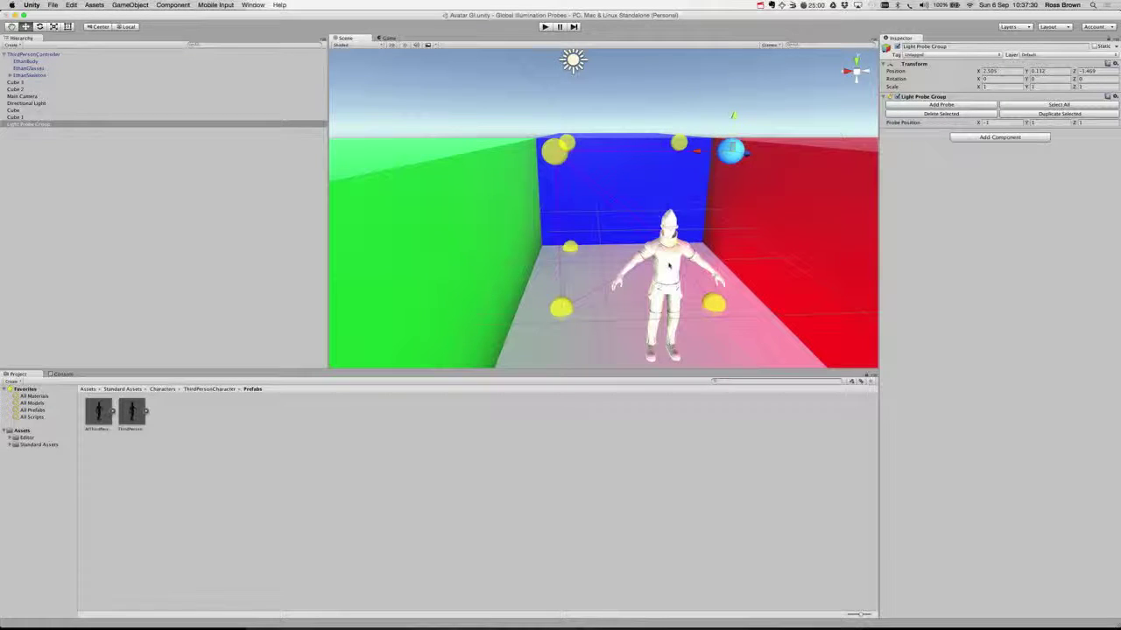
click(669, 266)
click(668, 263)
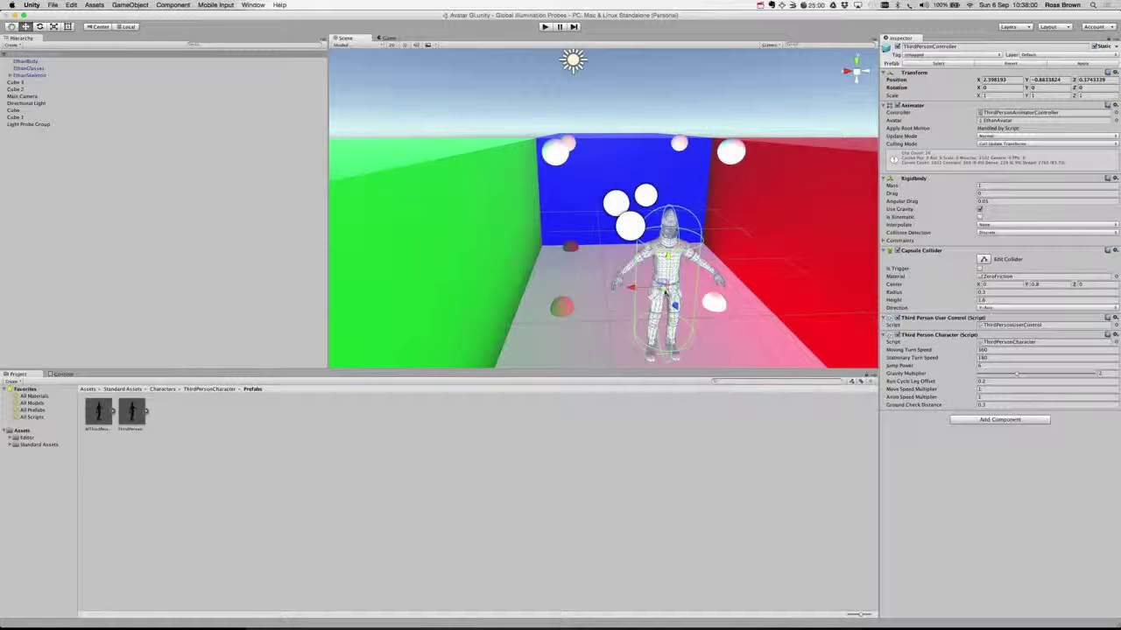
- Move the character back toward the blue wall, deselect it, and reframe the room
drag(674, 303, 638, 236)
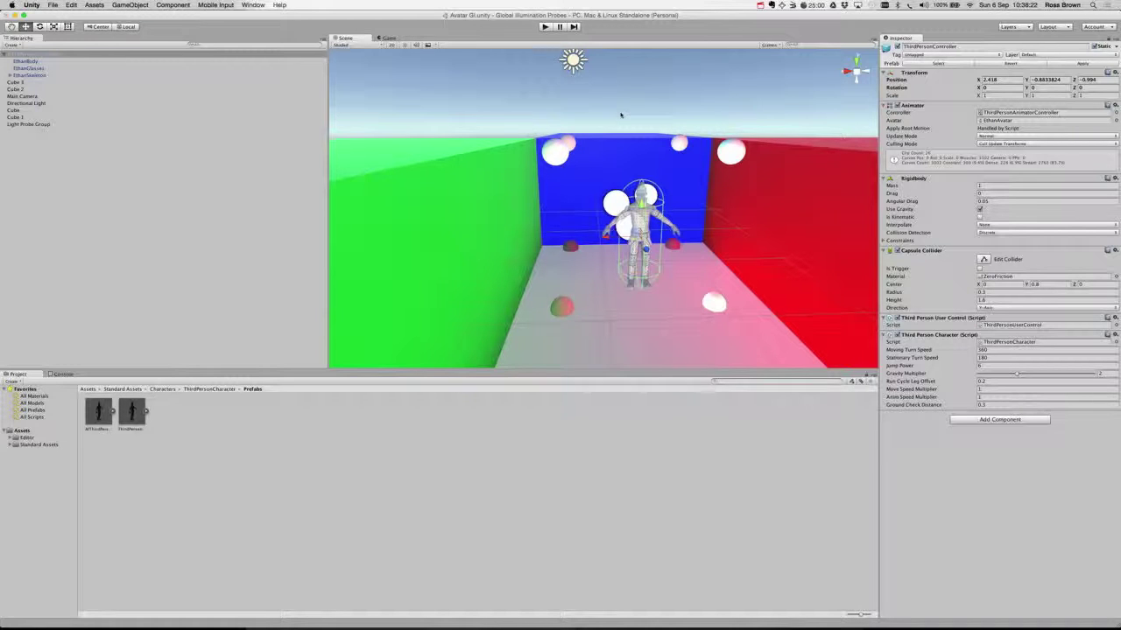
click(744, 109)
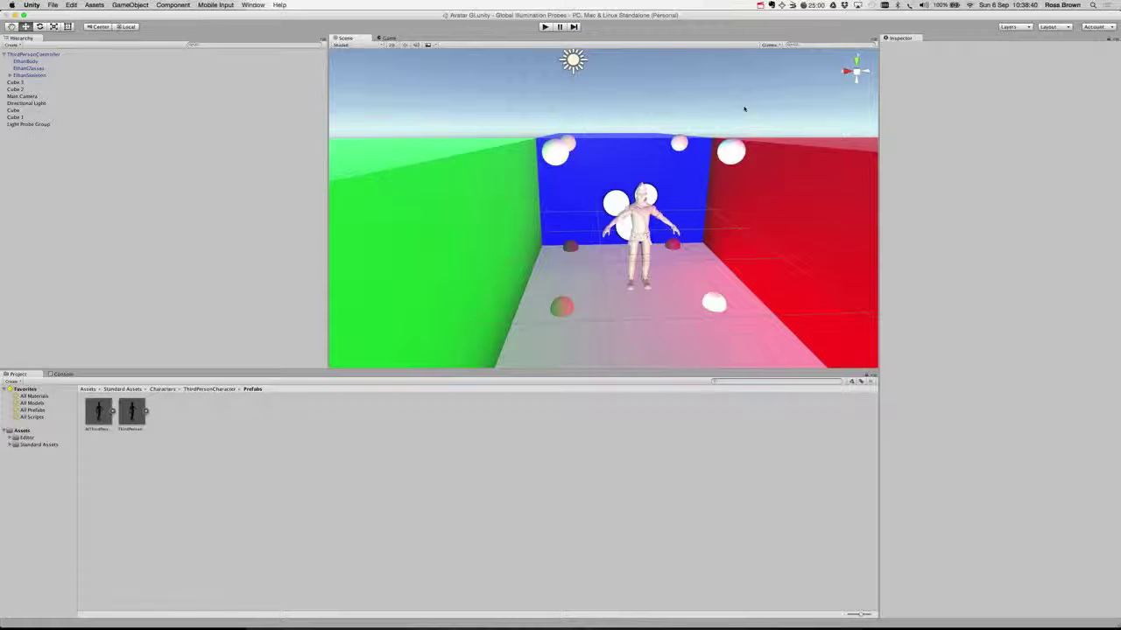
mouse_move(721, 120)
right_down()
mouse_move(719, 198)
mouse_move(660, 211)
mouse_move(614, 245)
right_up()
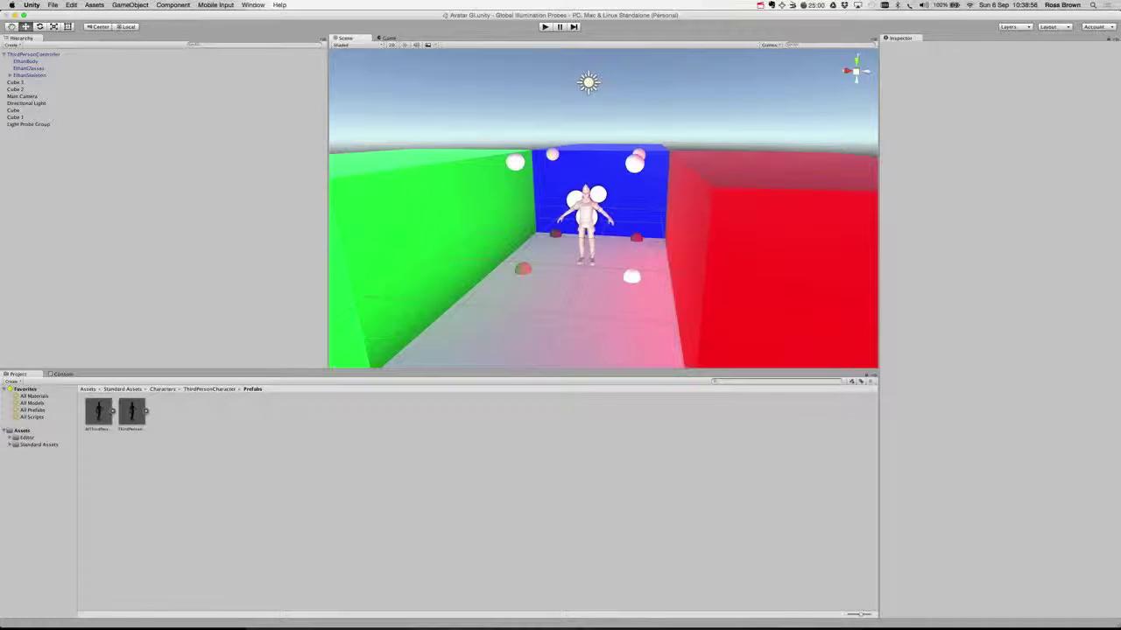
- Scale the Light Probe Group deeper and wider across the room
click(21, 125)
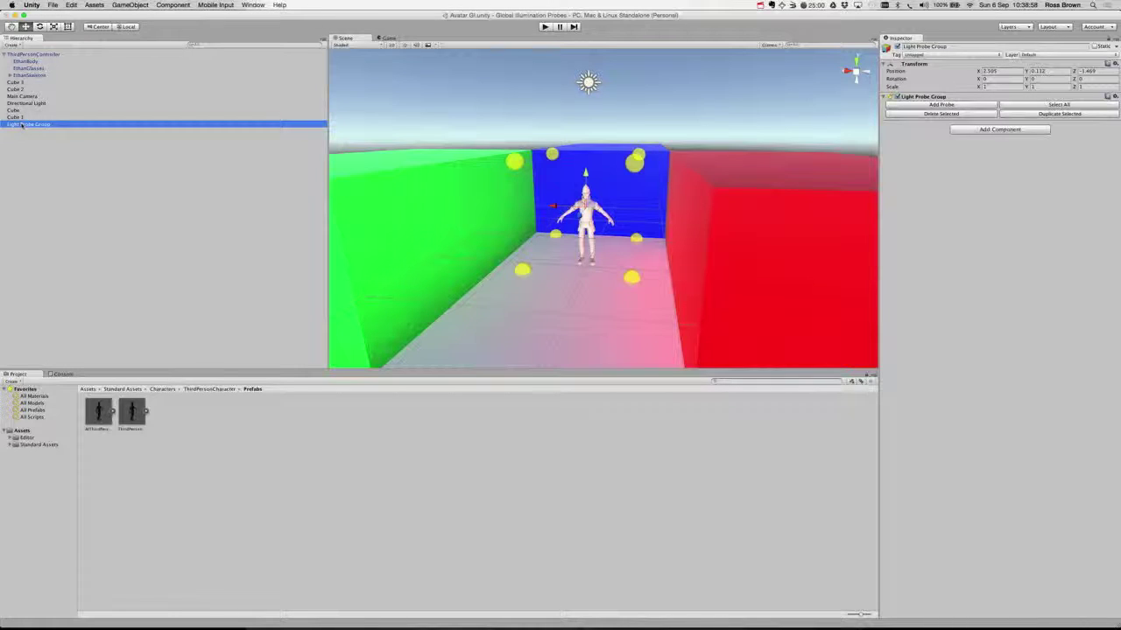
click(53, 26)
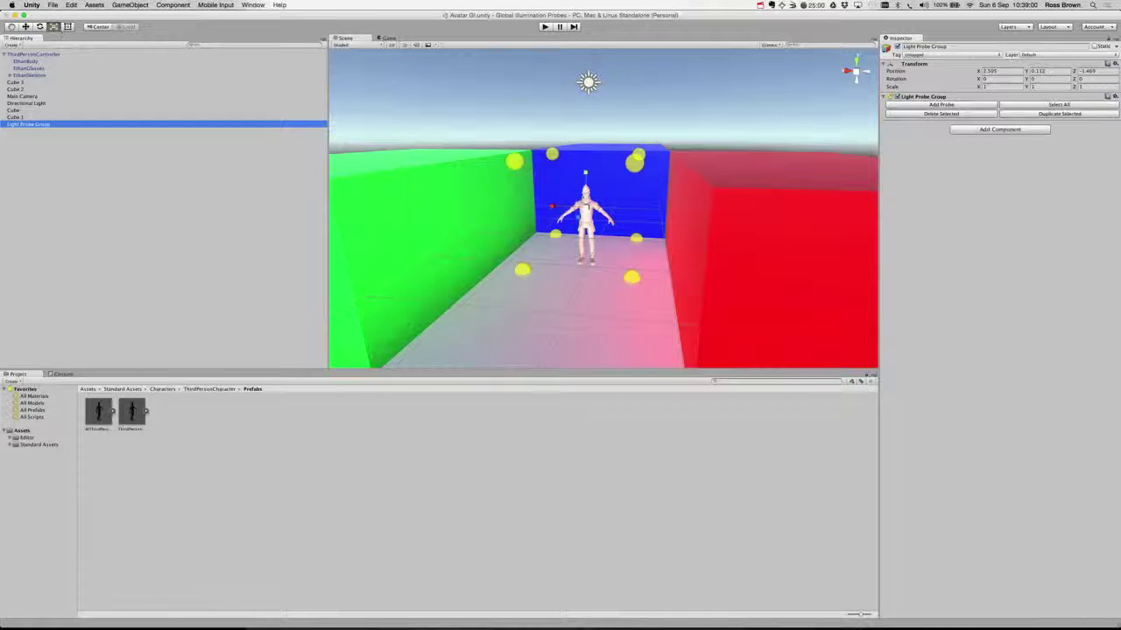
drag(585, 214, 560, 237)
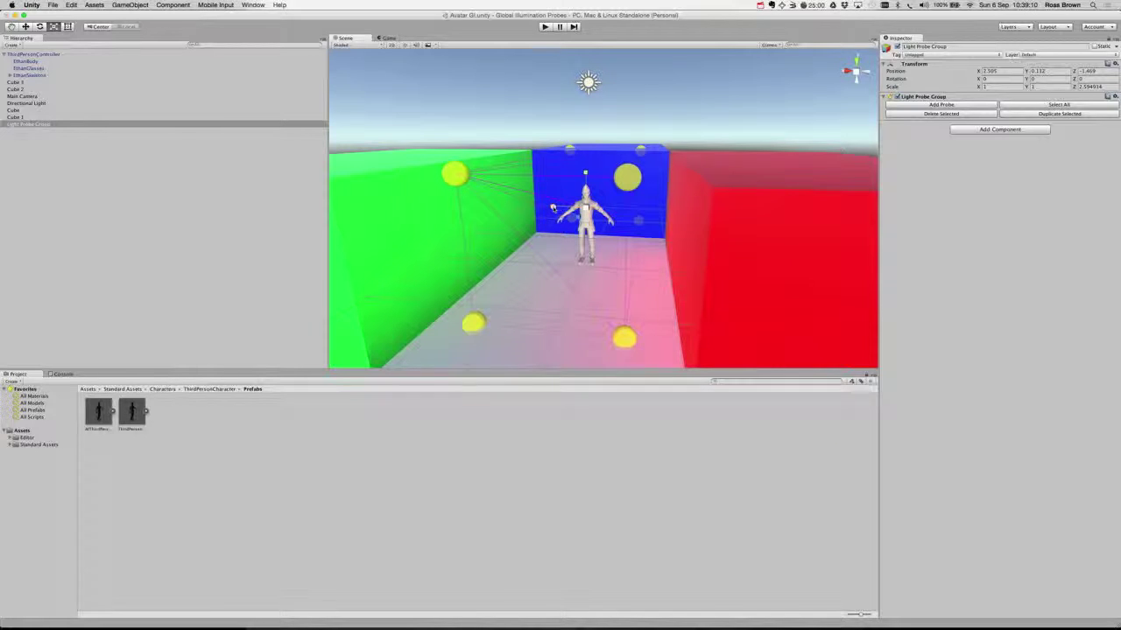
drag(554, 209, 528, 208)
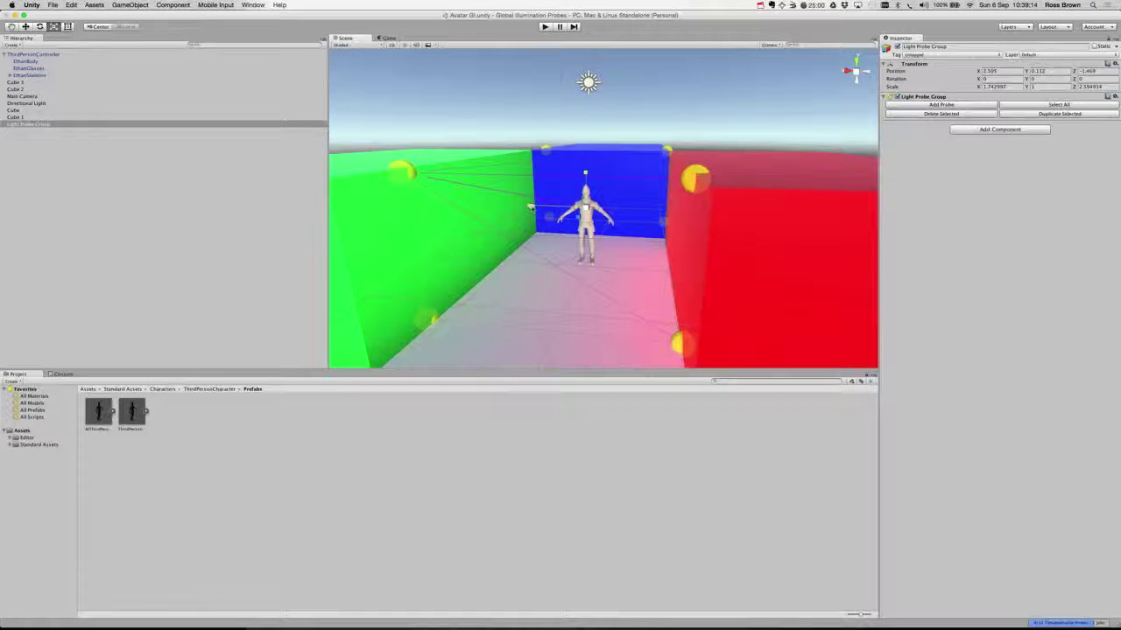
drag(528, 207, 539, 210)
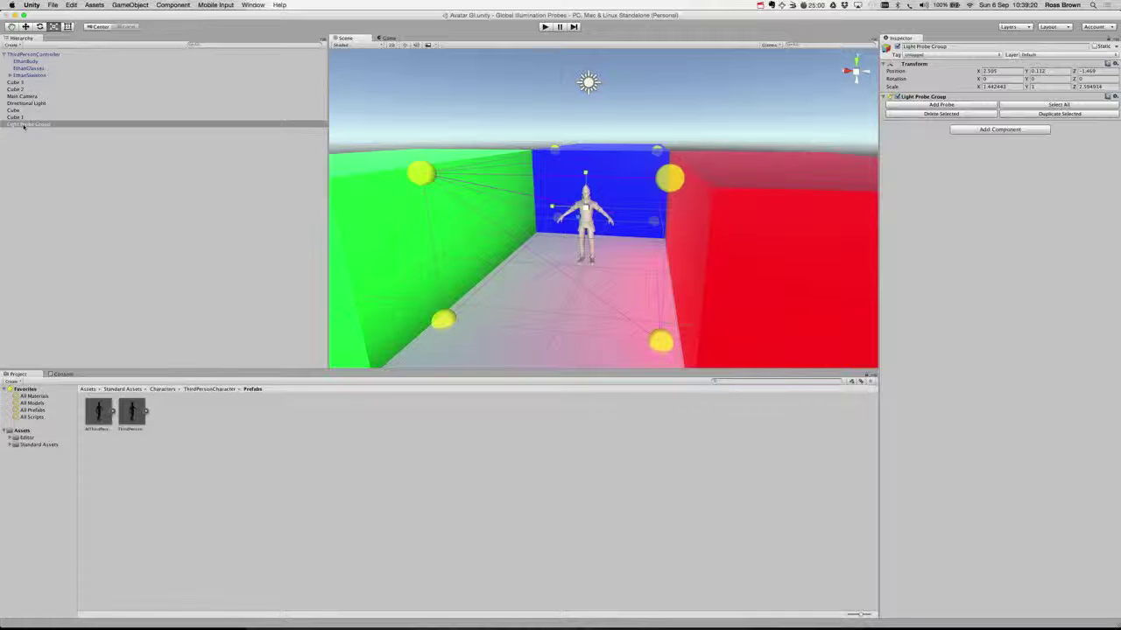
- Move the probe group toward the room's front and shrink its depth around the character
click(25, 26)
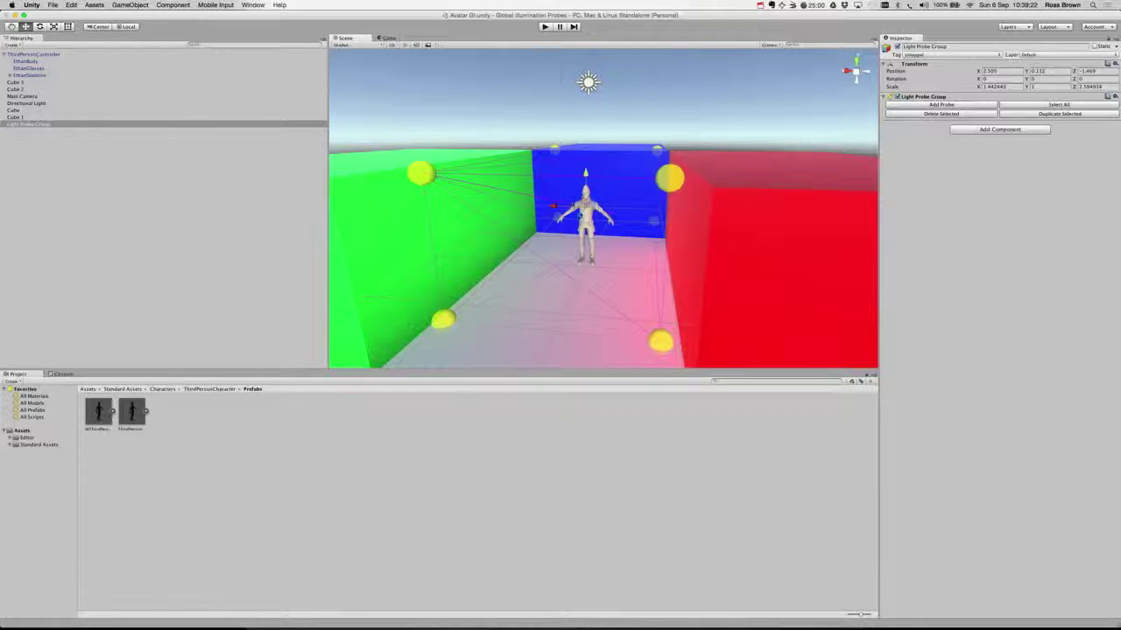
key(f)
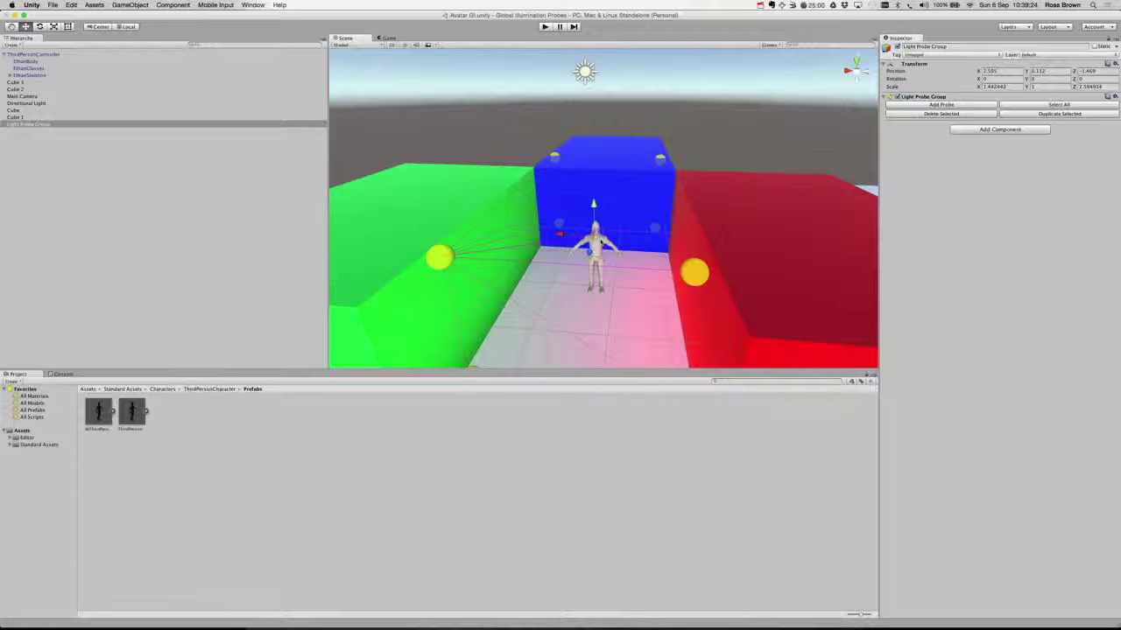
drag(593, 235, 593, 285)
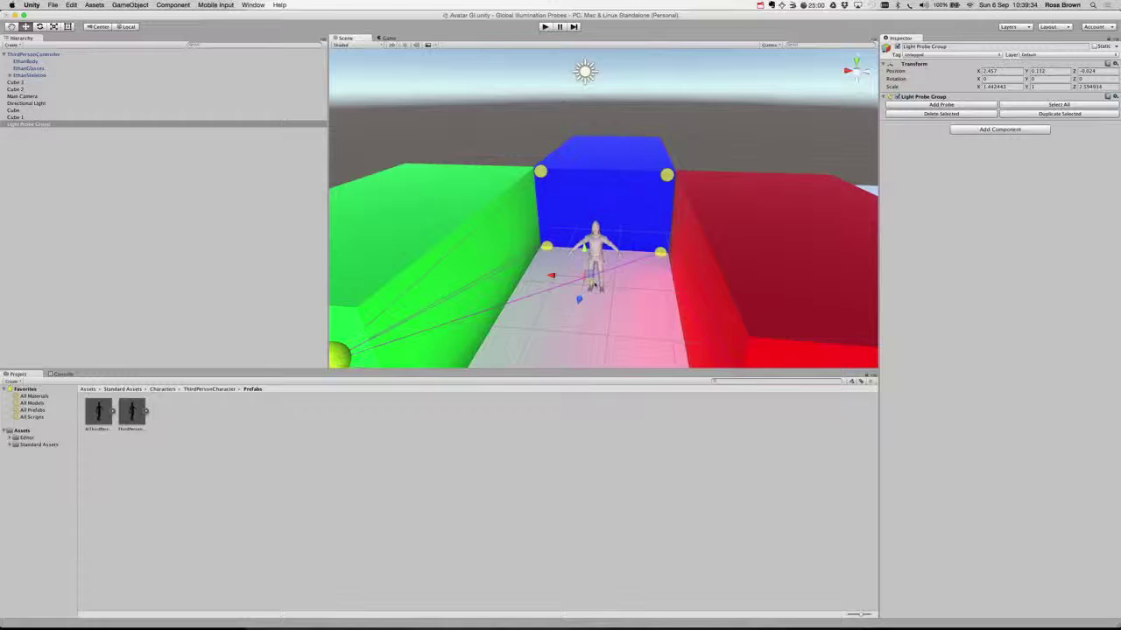
scroll(593, 284, down, 5)
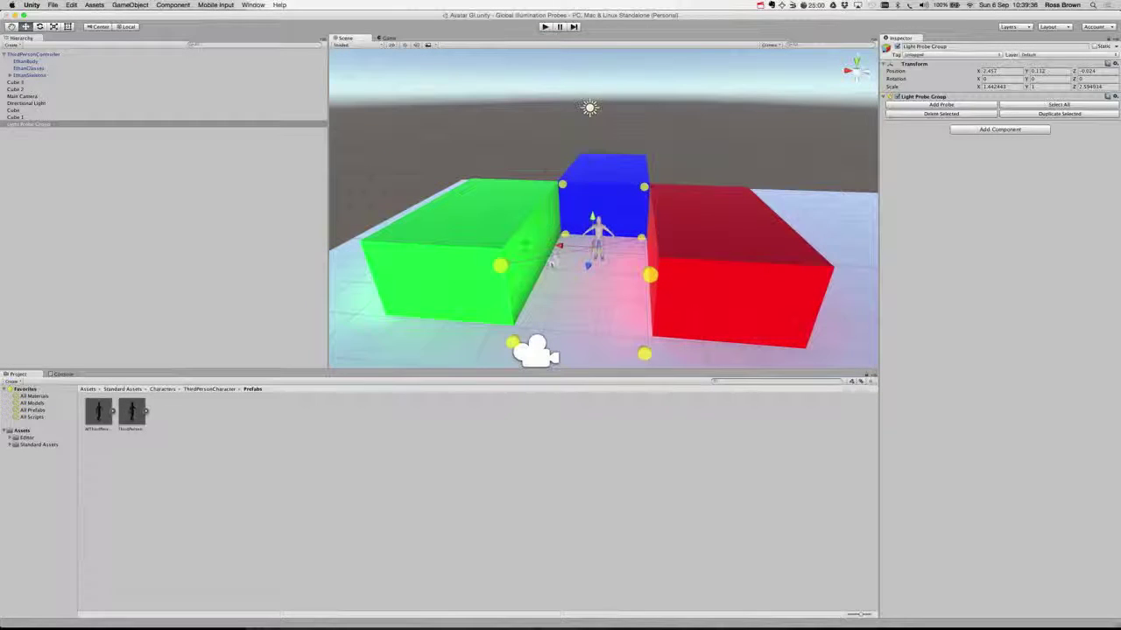
key(r)
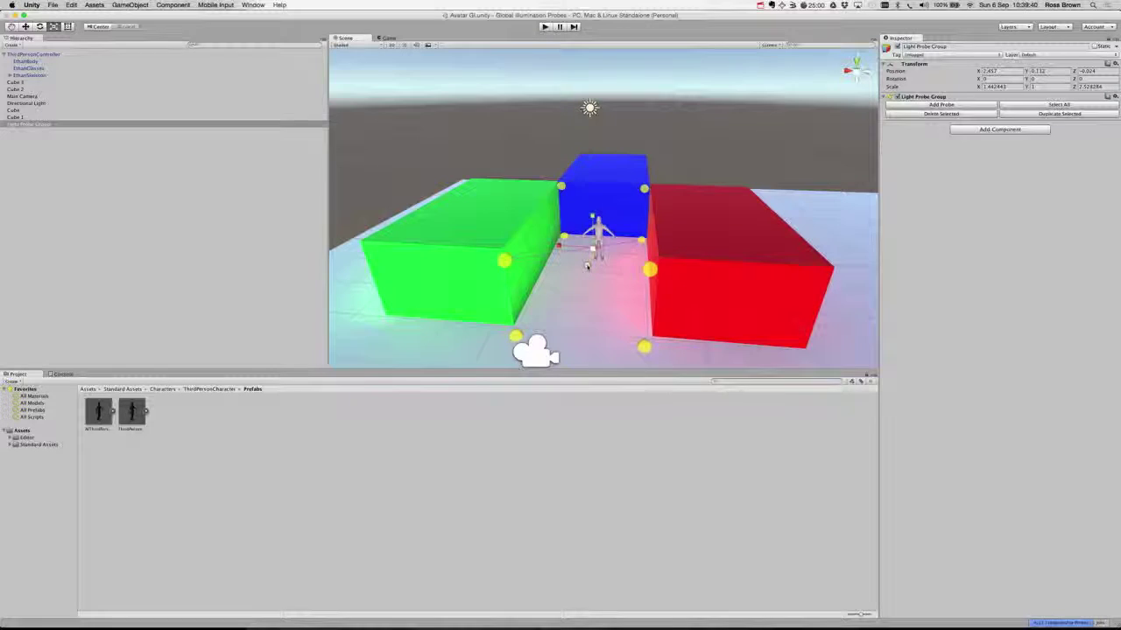
drag(588, 268, 586, 265)
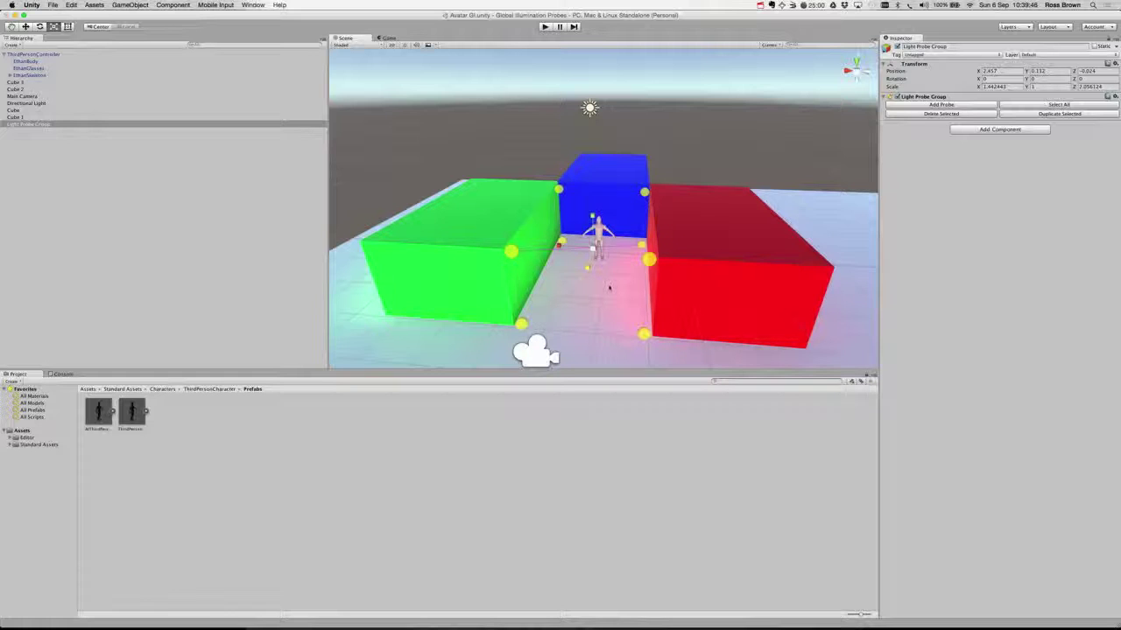
alt+drag(600, 271, 595, 263)
- Orbit and zoom around the boxes and character, then select EthanBody to see its renderer settings
scroll(596, 263, up, 2)
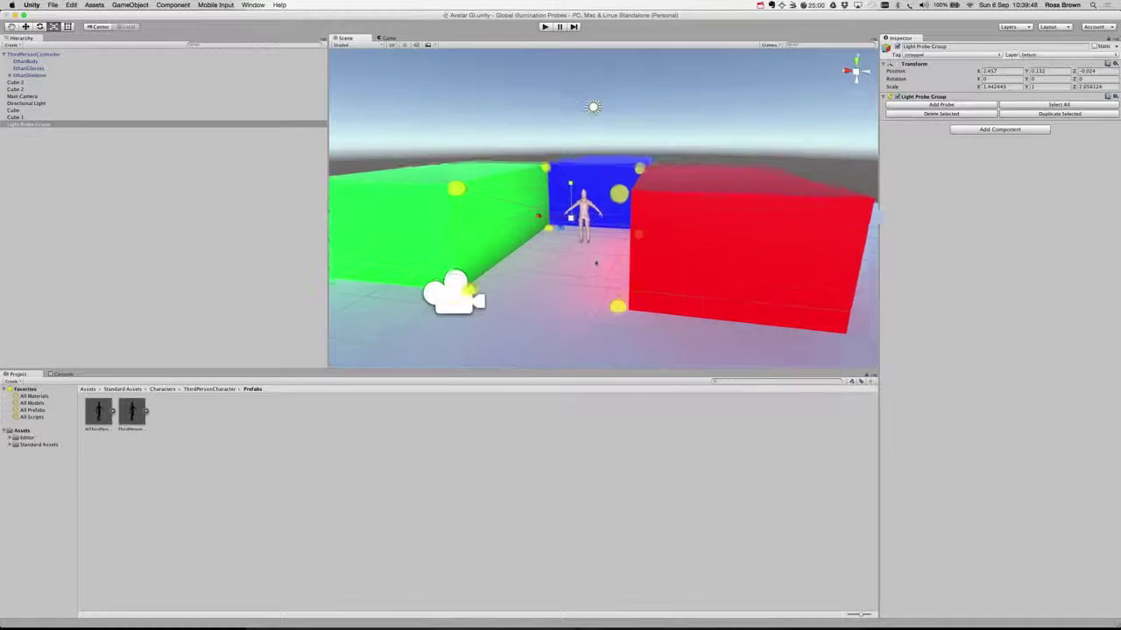
scroll(595, 263, up, 2)
scroll(595, 263, up, 2)
scroll(595, 262, up, 2)
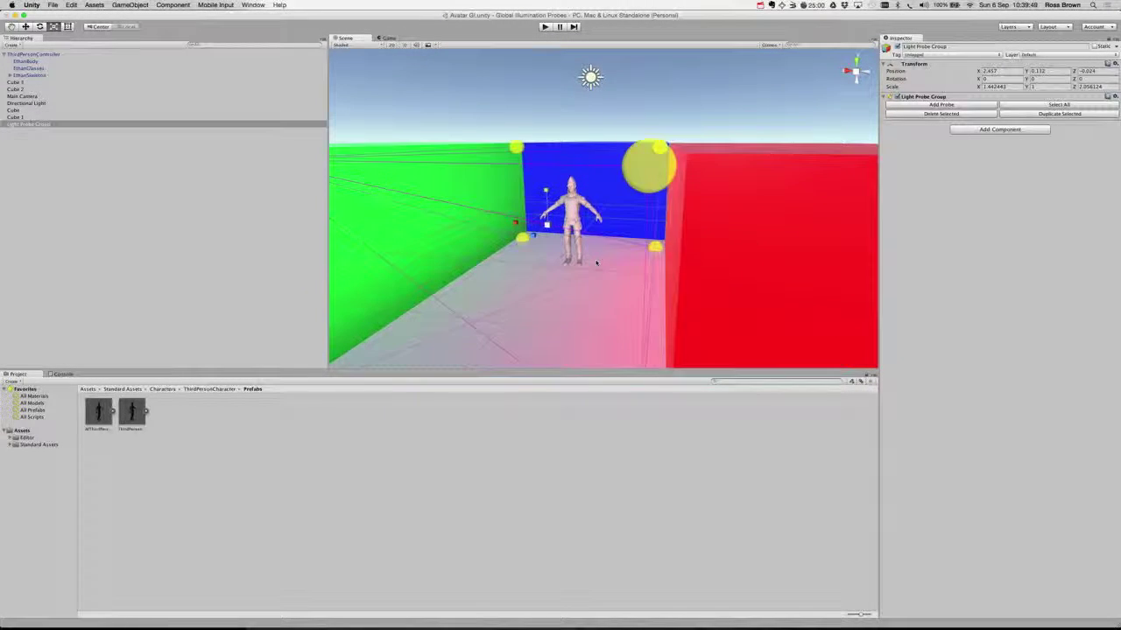
scroll(596, 263, down, 2)
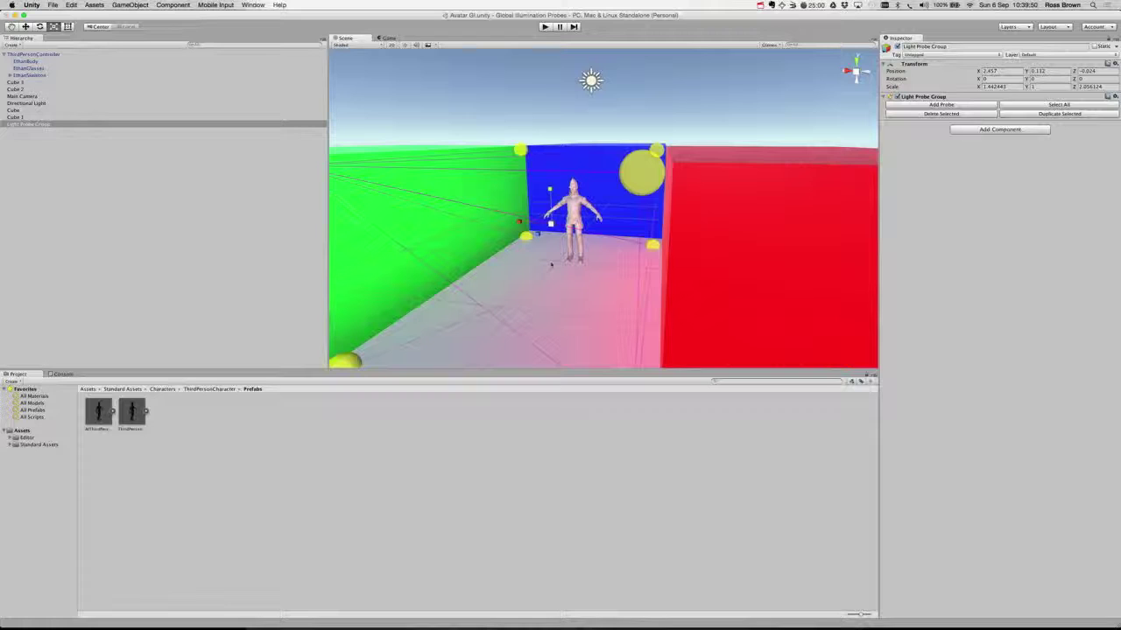
mouse_move(596, 263)
alt+mouse_down()
mouse_move(551, 242)
mouse_move(584, 256)
mouse_move(595, 243)
mouse_move(550, 245)
alt+mouse_up()
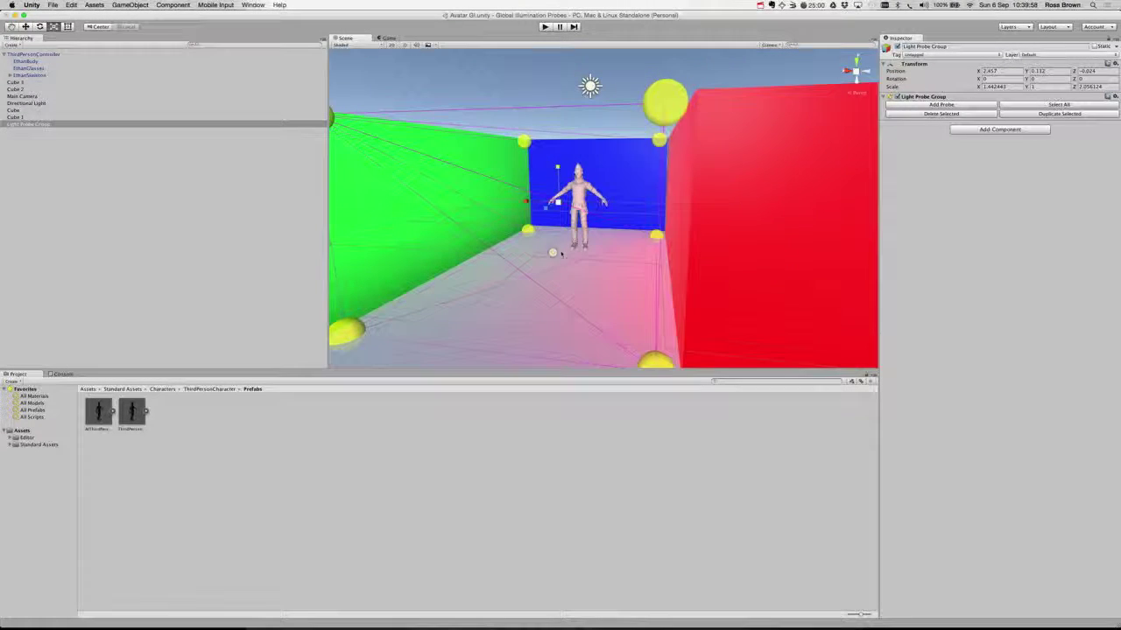
scroll(552, 252, up, 3)
scroll(591, 240, up, 3)
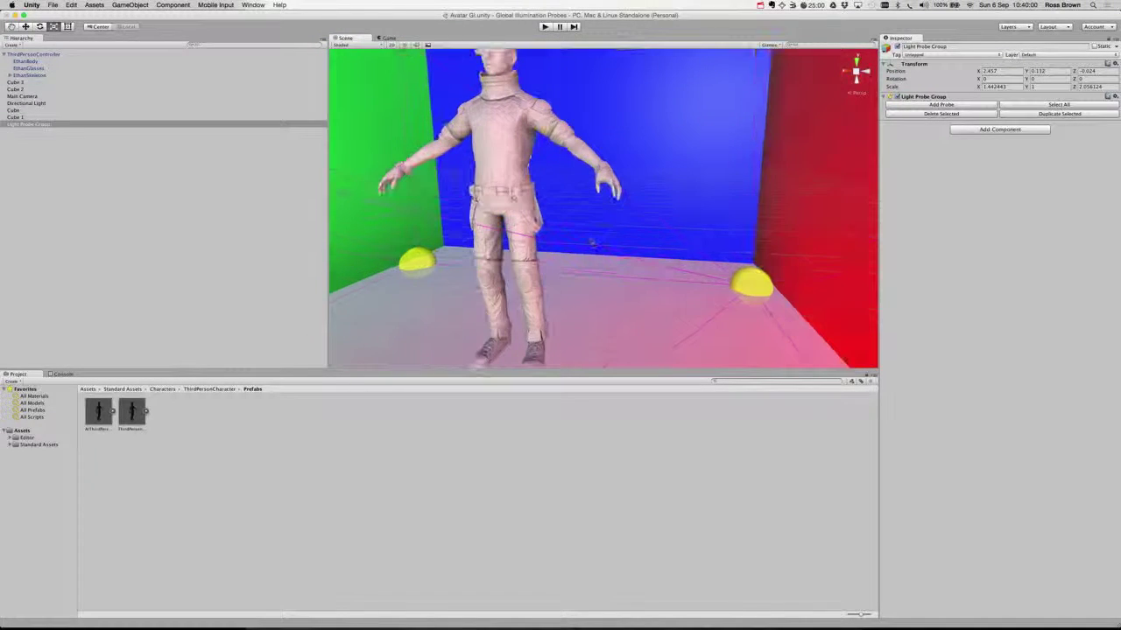
scroll(517, 258, down, 2)
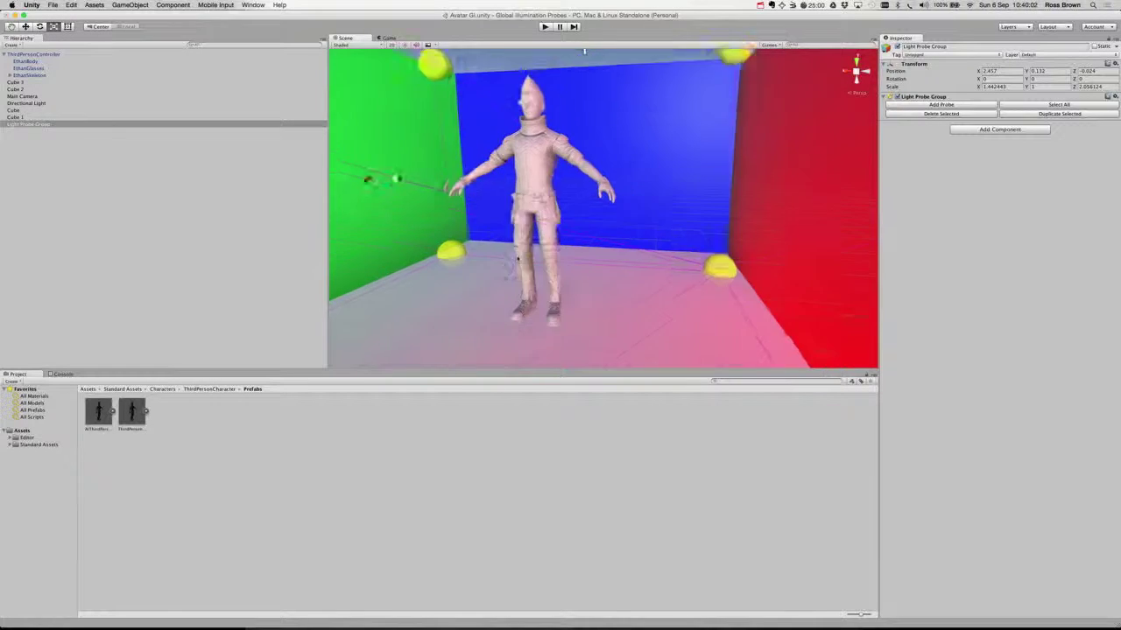
scroll(517, 259, down, 4)
alt+drag(517, 258, 523, 250)
scroll(521, 254, up, 2)
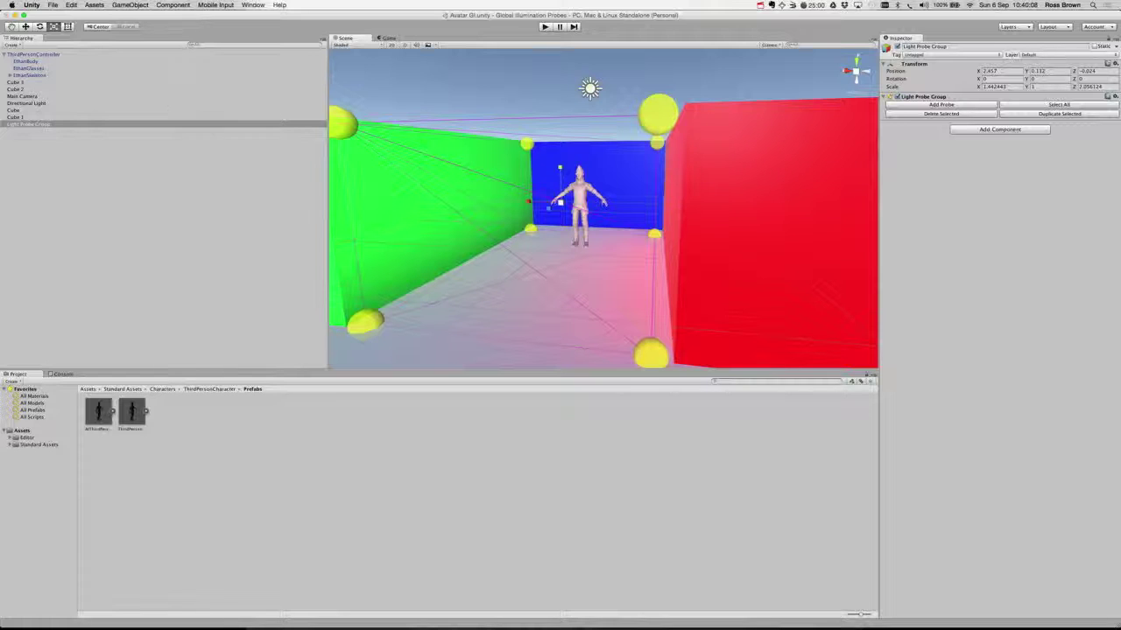
click(22, 60)
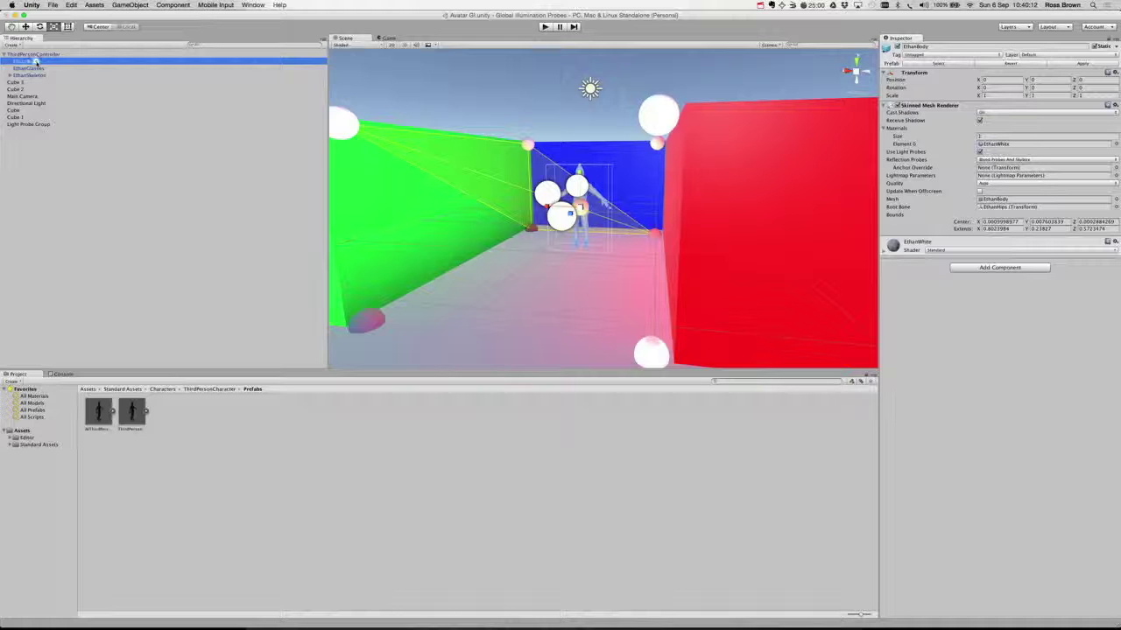
- Turn off Use Light Probes on EthanBody and view the character without probe lighting
key(Return)
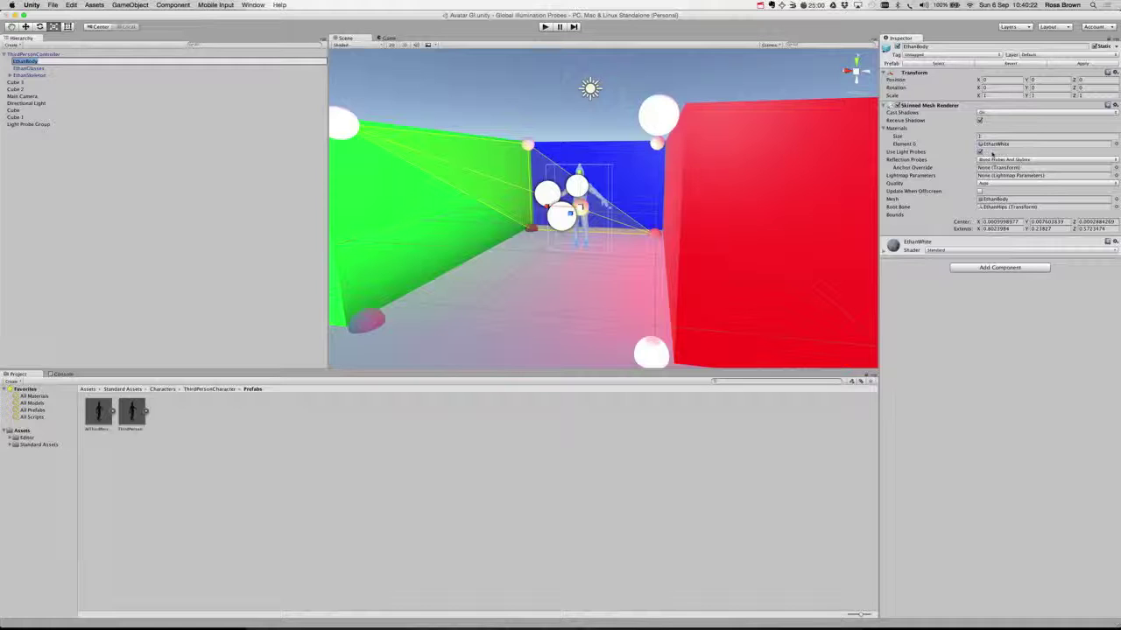
click(341, 135)
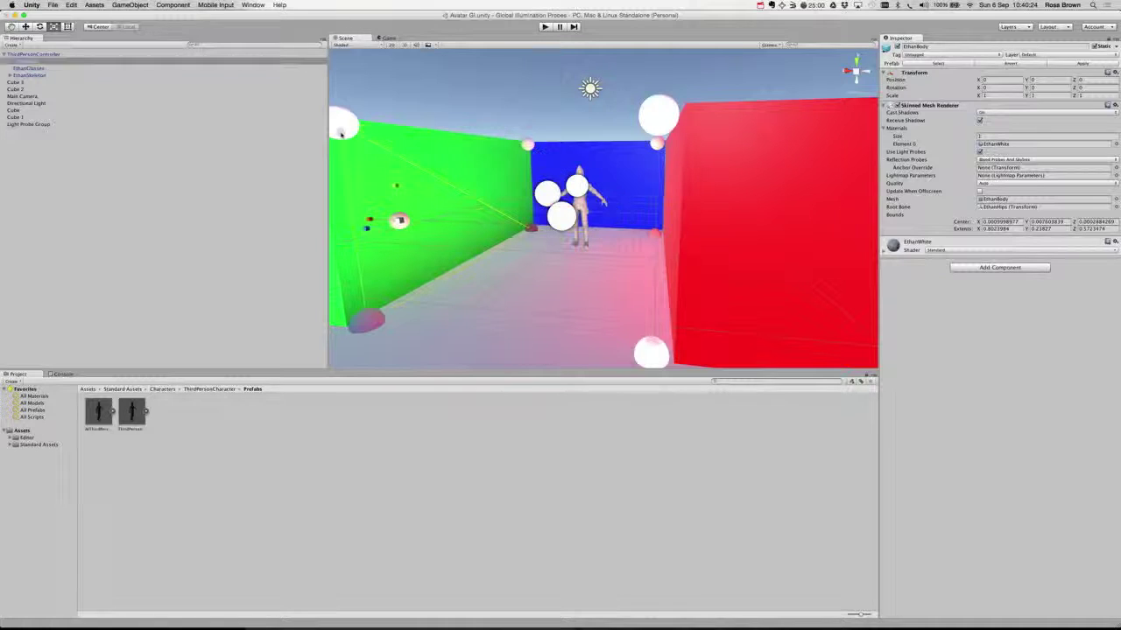
click(653, 117)
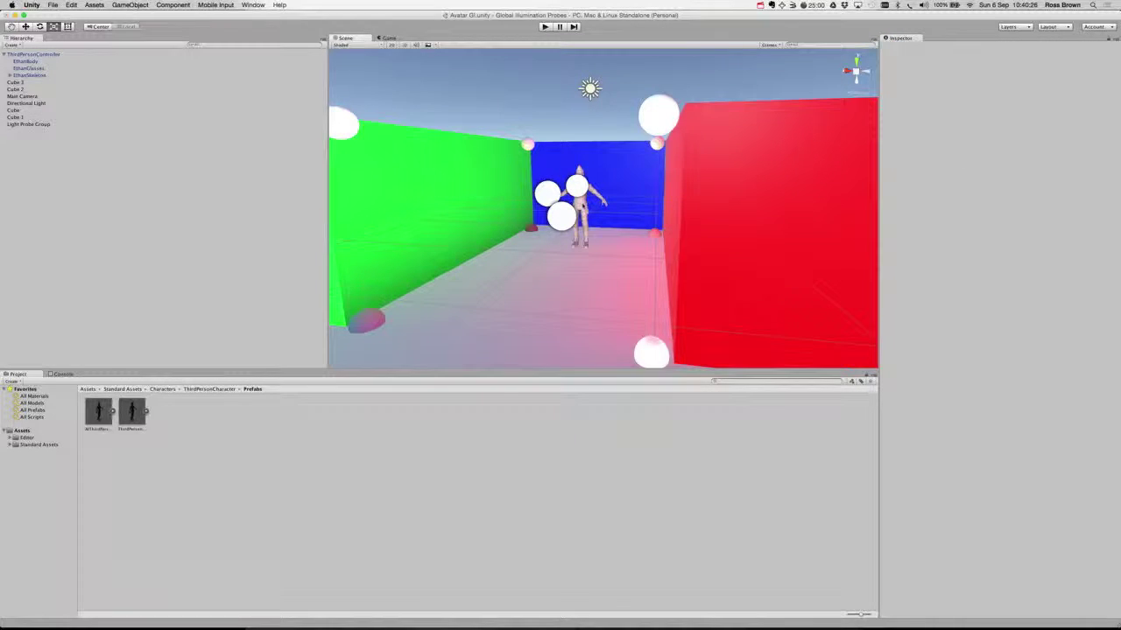
click(28, 124)
click(21, 61)
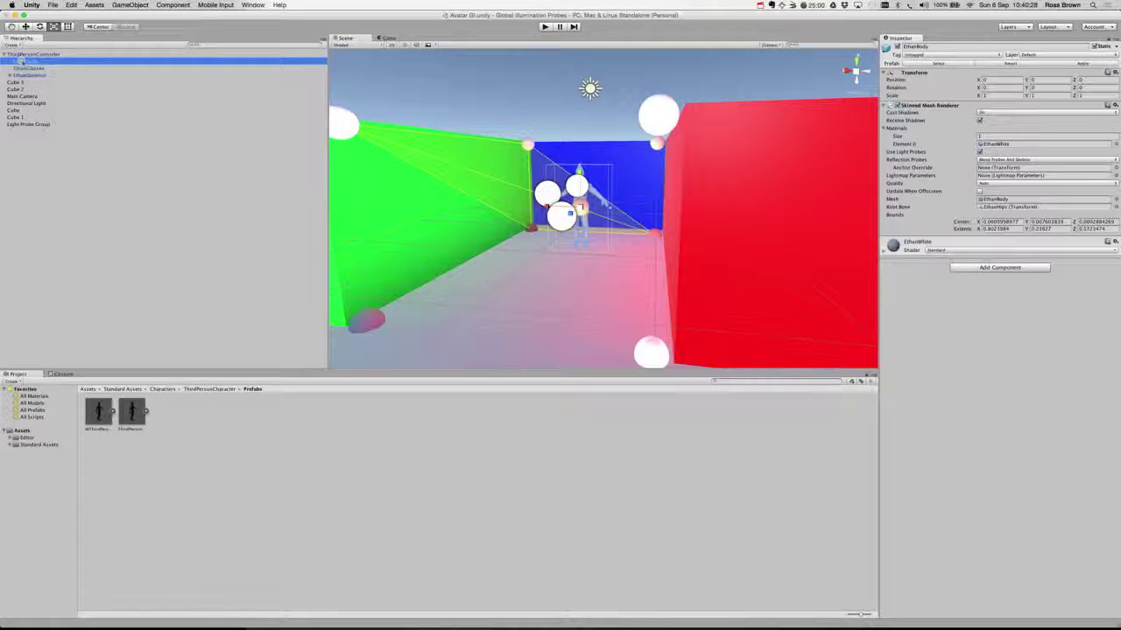
click(978, 152)
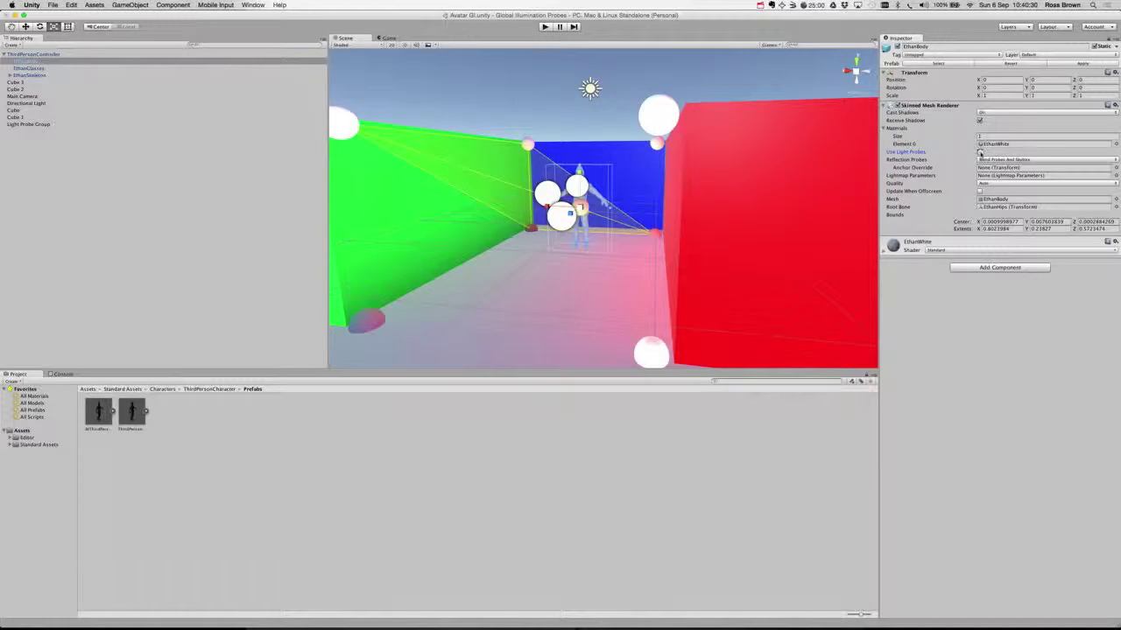
click(980, 152)
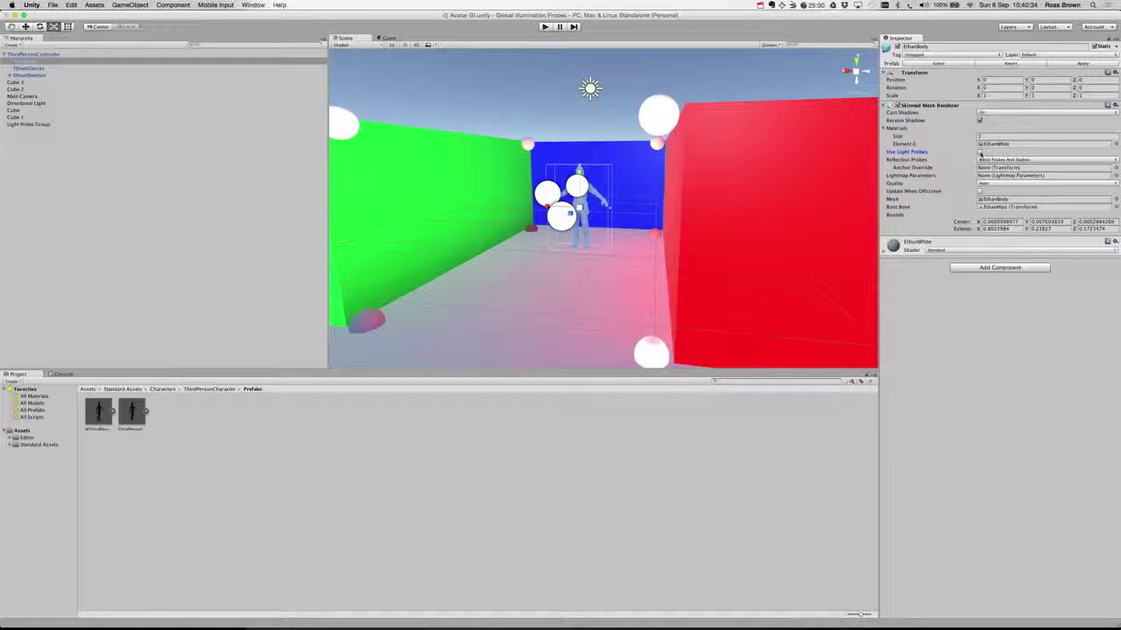
click(567, 114)
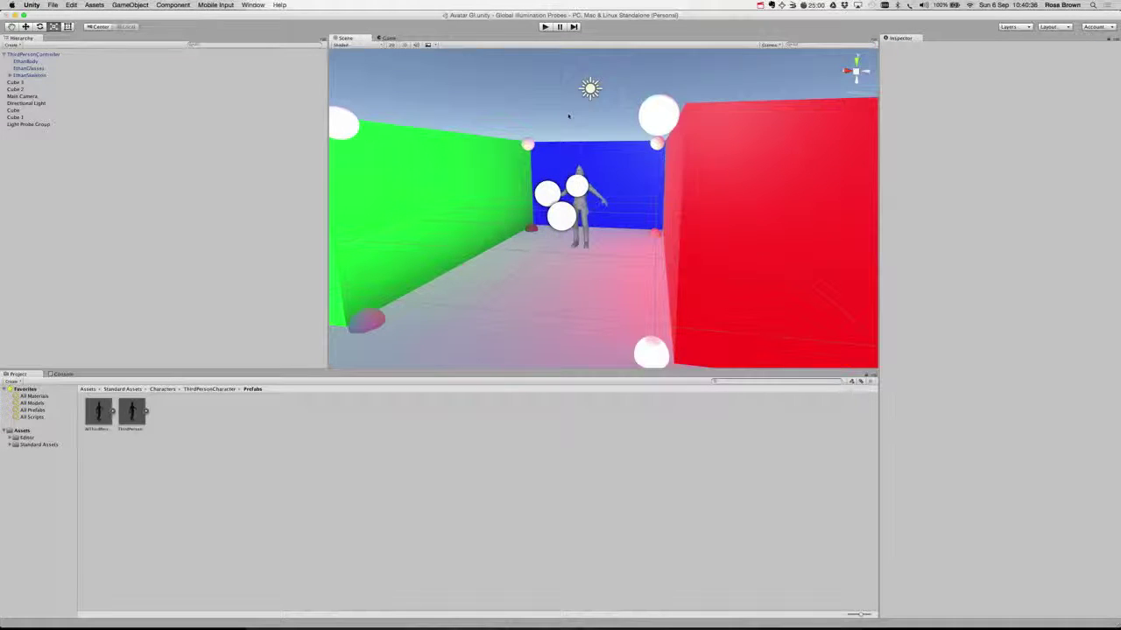
scroll(586, 207, up, 3)
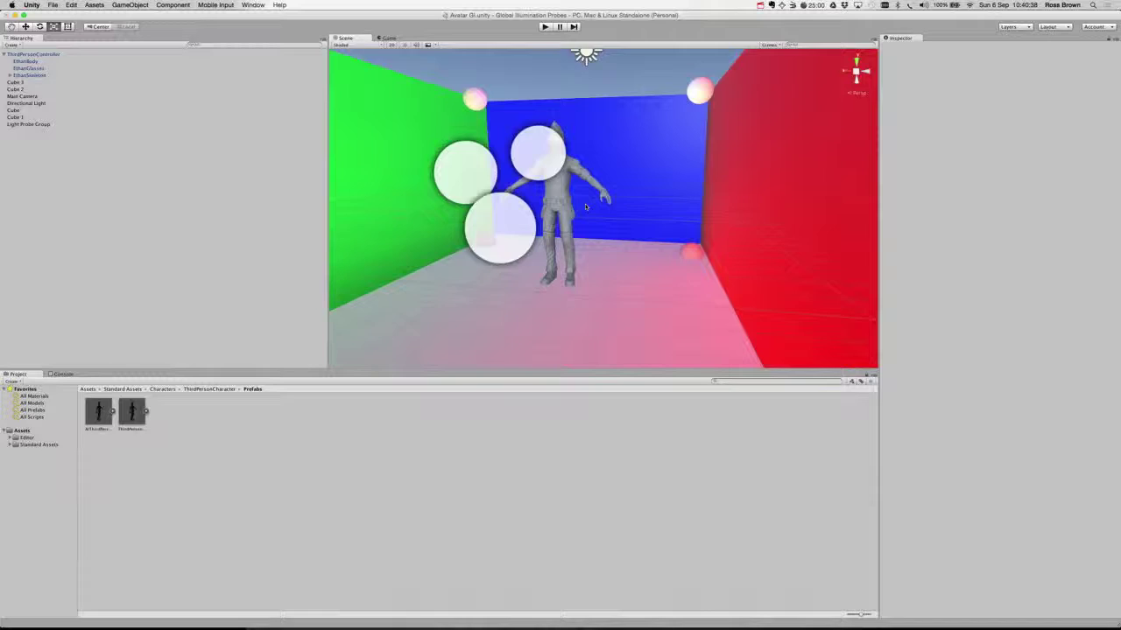
scroll(585, 207, up, 3)
scroll(585, 207, up, 3)
scroll(585, 207, down, 3)
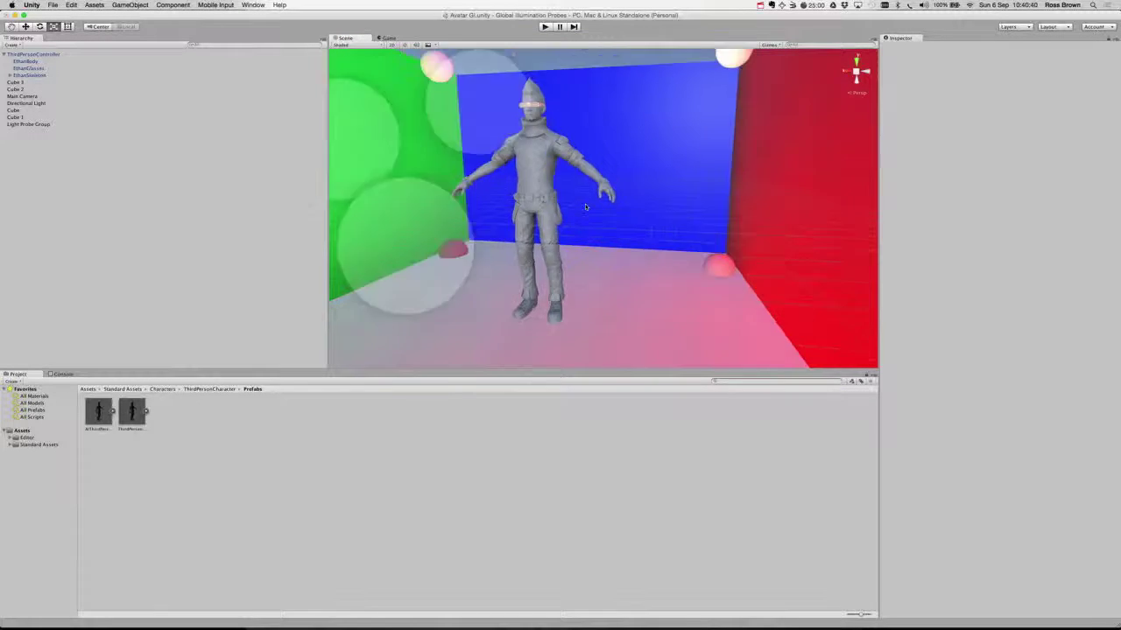
scroll(586, 206, down, 3)
scroll(585, 207, down, 3)
scroll(585, 207, down, 2)
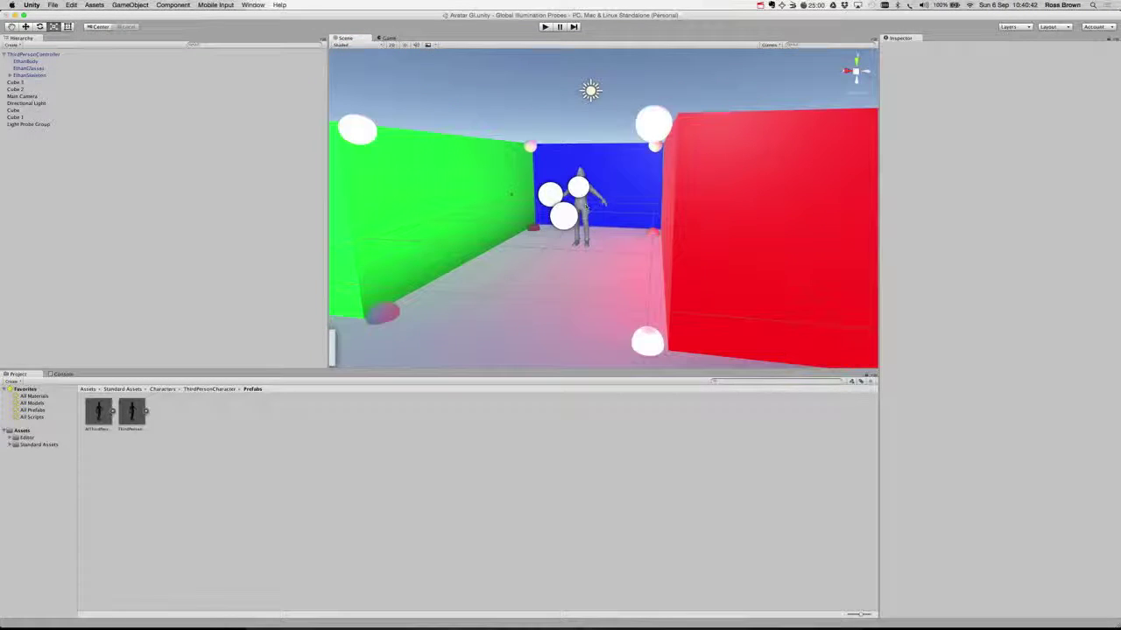
- Re-enable Use Light Probes on EthanBody and view the pinkish probe-lit character
click(37, 62)
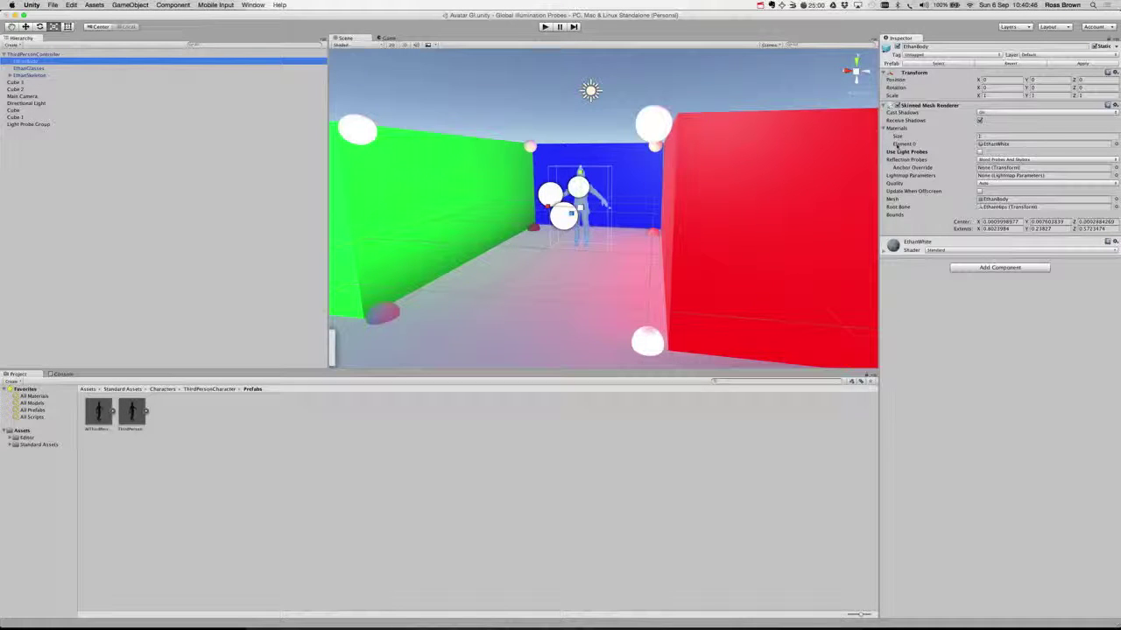
click(979, 152)
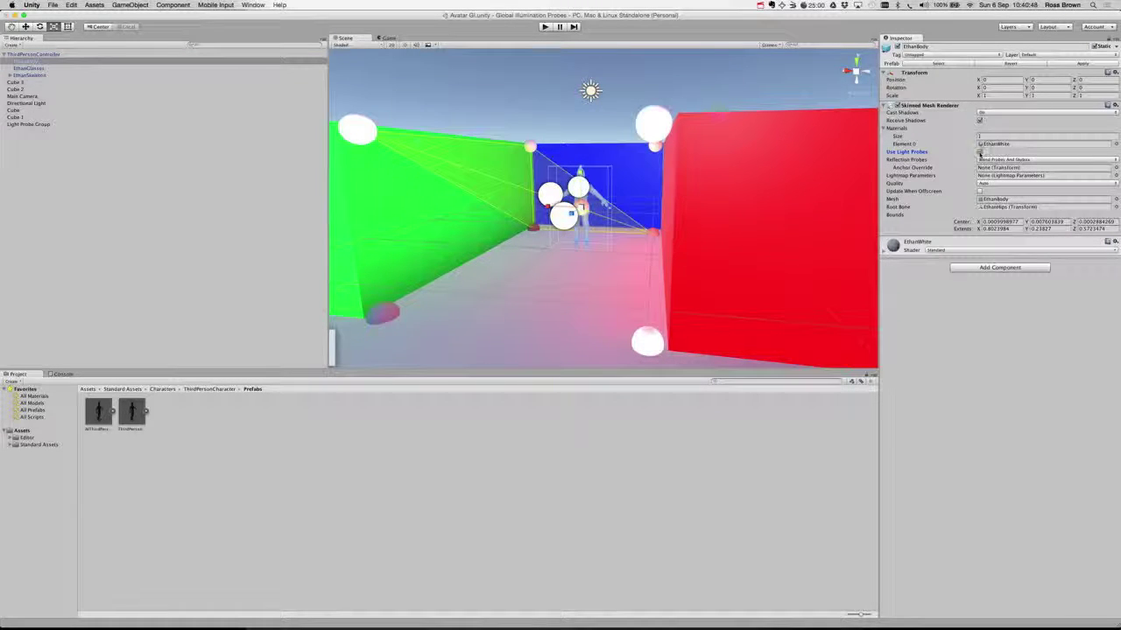
scroll(582, 244, up, 2)
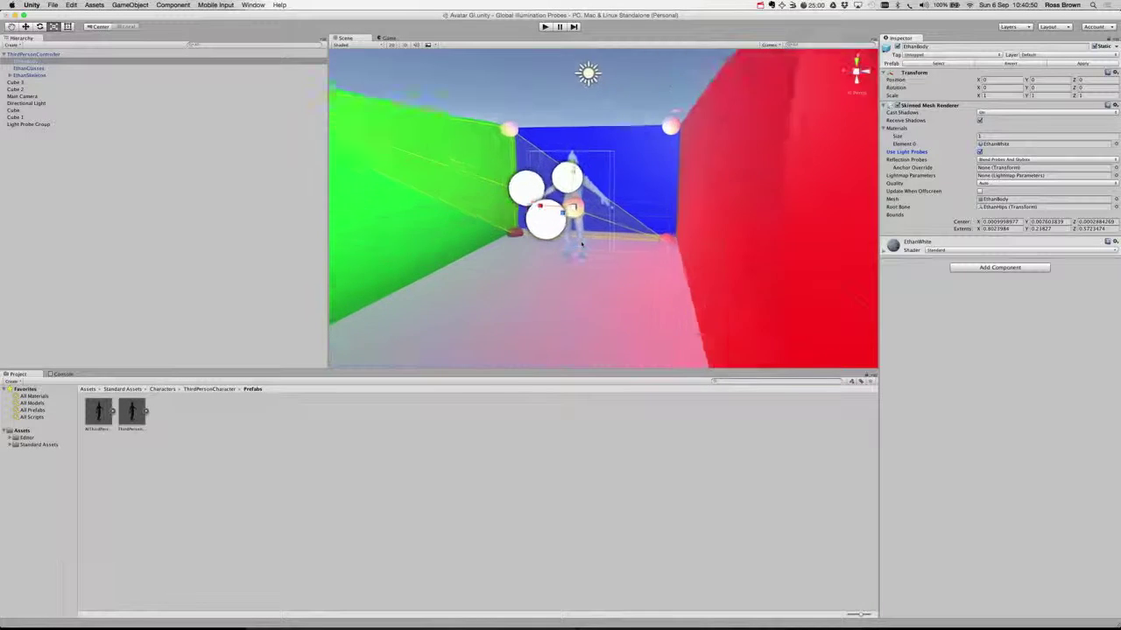
scroll(581, 245, up, 2)
scroll(581, 244, up, 3)
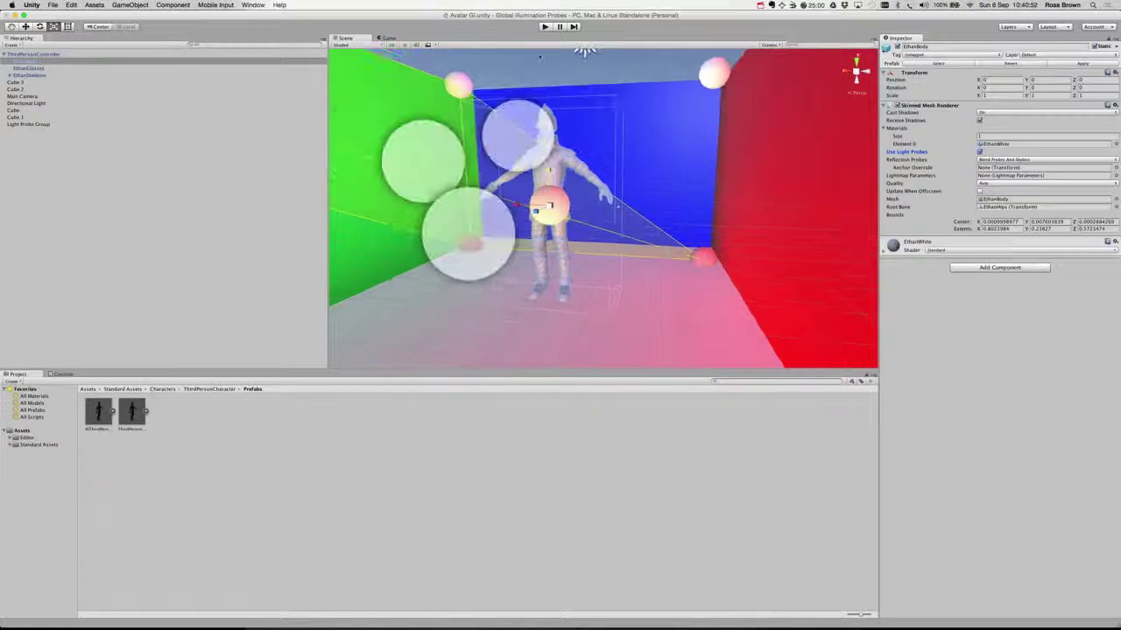
click(540, 63)
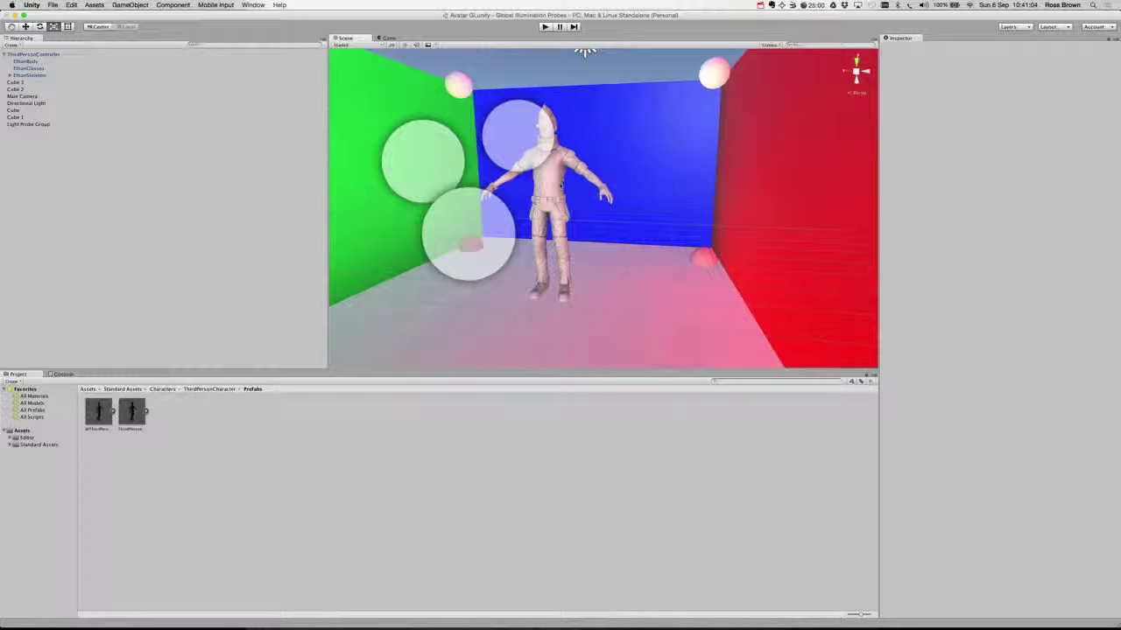
scroll(562, 185, down, 3)
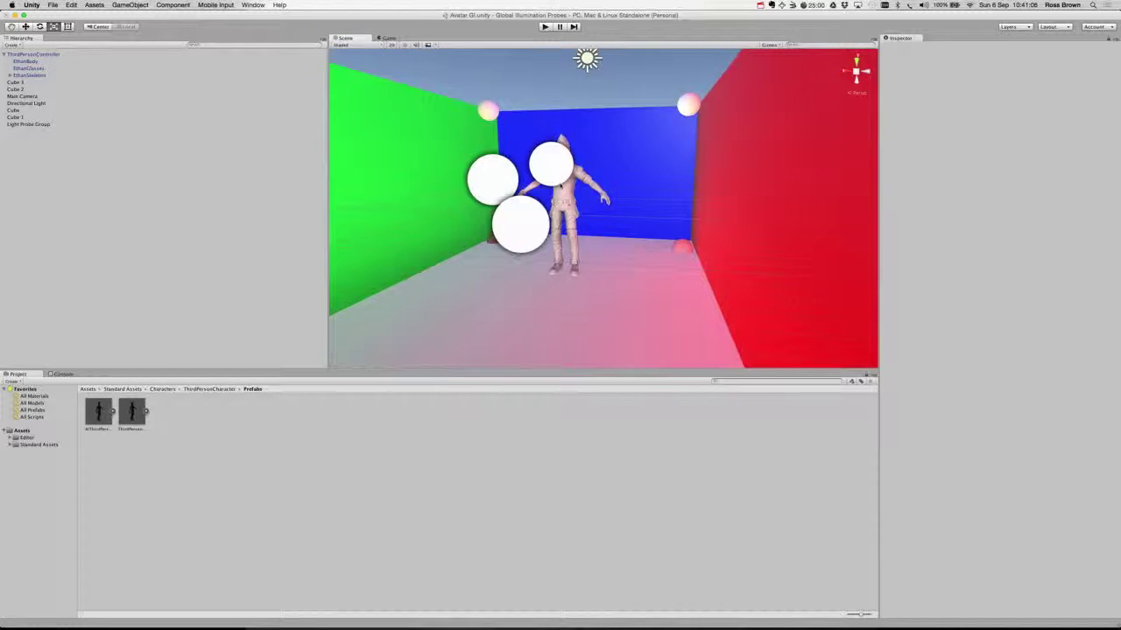
scroll(561, 185, down, 2)
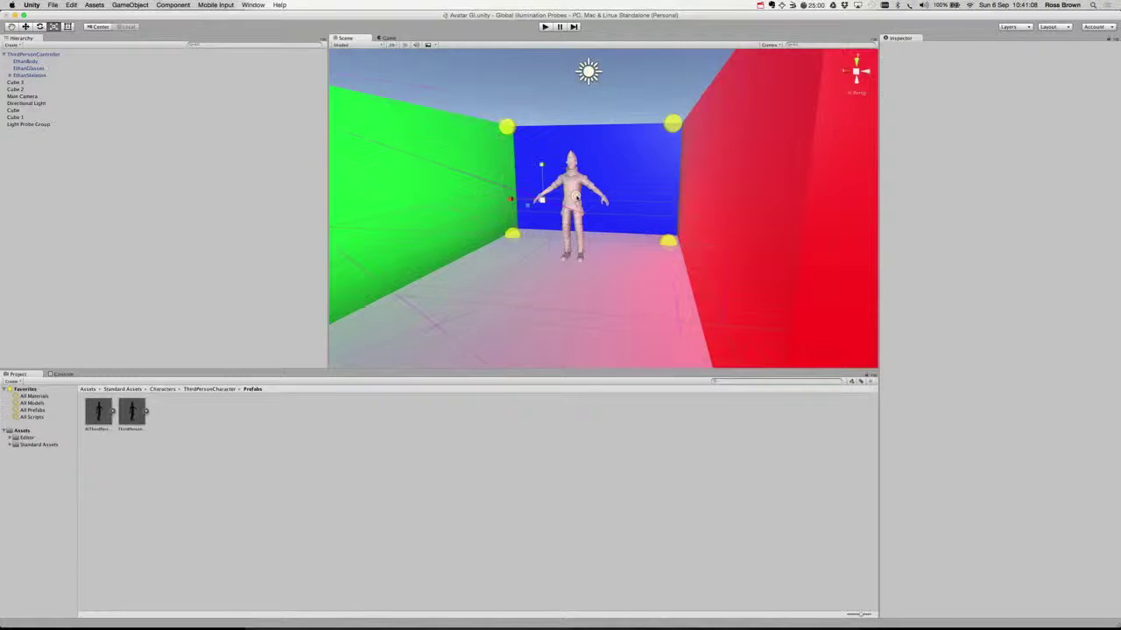
- Select the character, then EthanBody, then the Directional Light, showing its 2.16 intensity
click(576, 198)
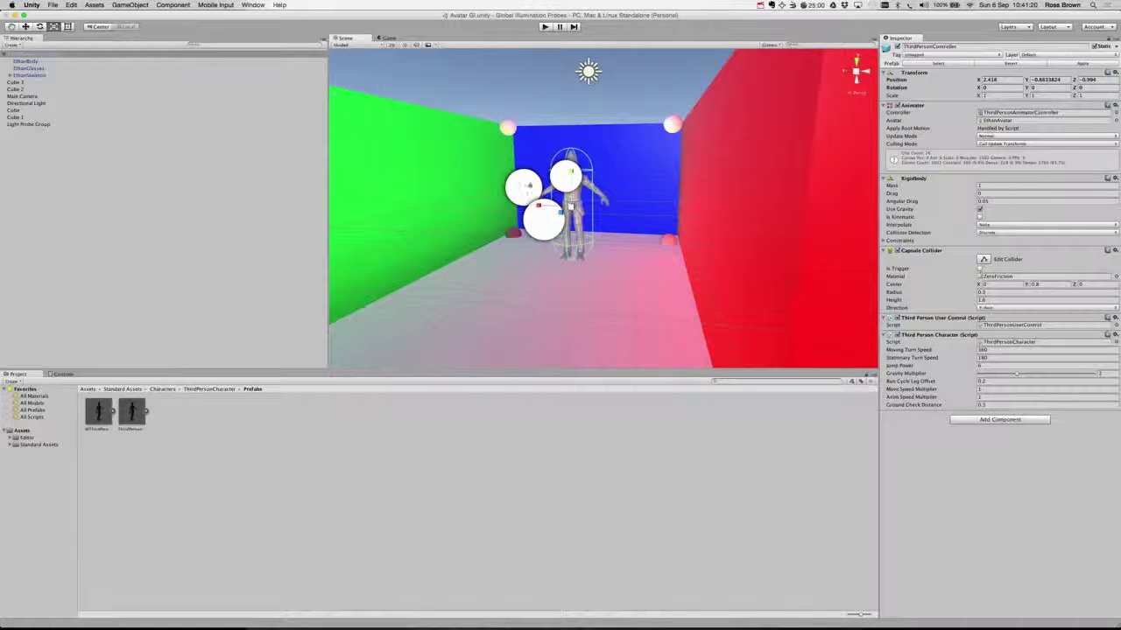
click(27, 61)
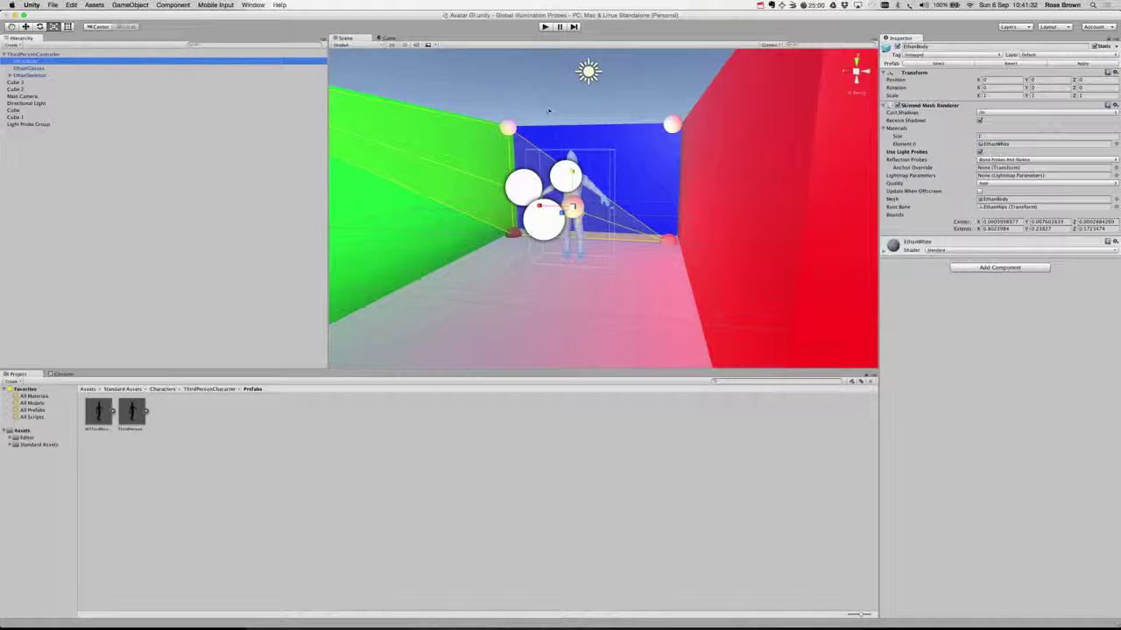
click(589, 72)
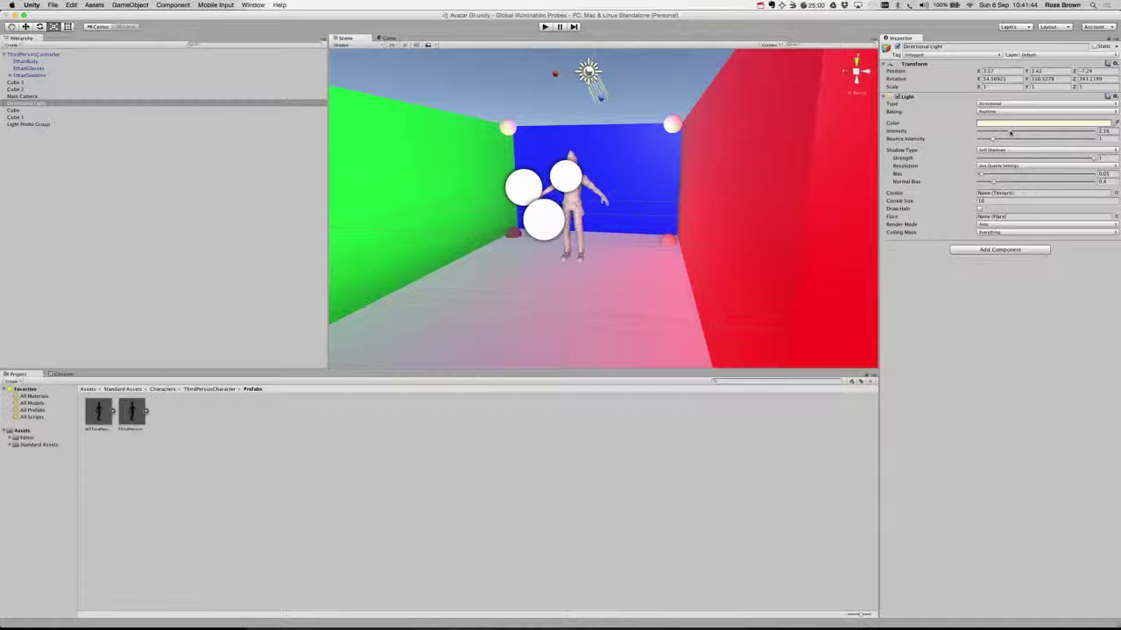
- Lower the directional light's intensity from 2.16 to about 2.04
mouse_move(1012, 133)
mouse_down()
mouse_move(1057, 133)
mouse_move(1007, 128)
mouse_up()
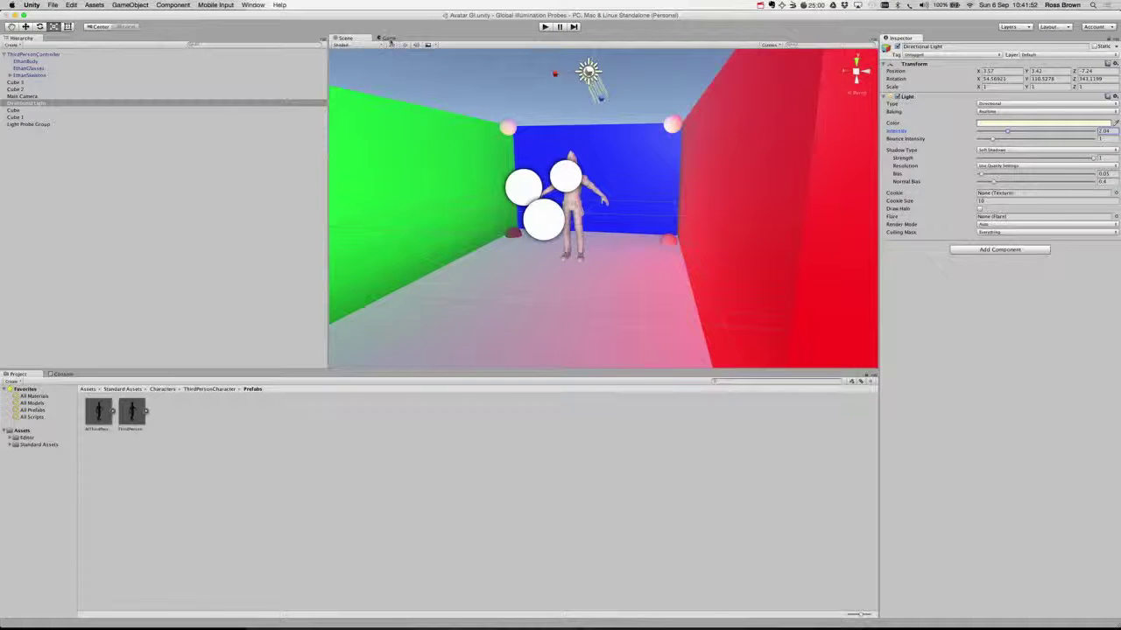
scroll(468, 245, down, 5)
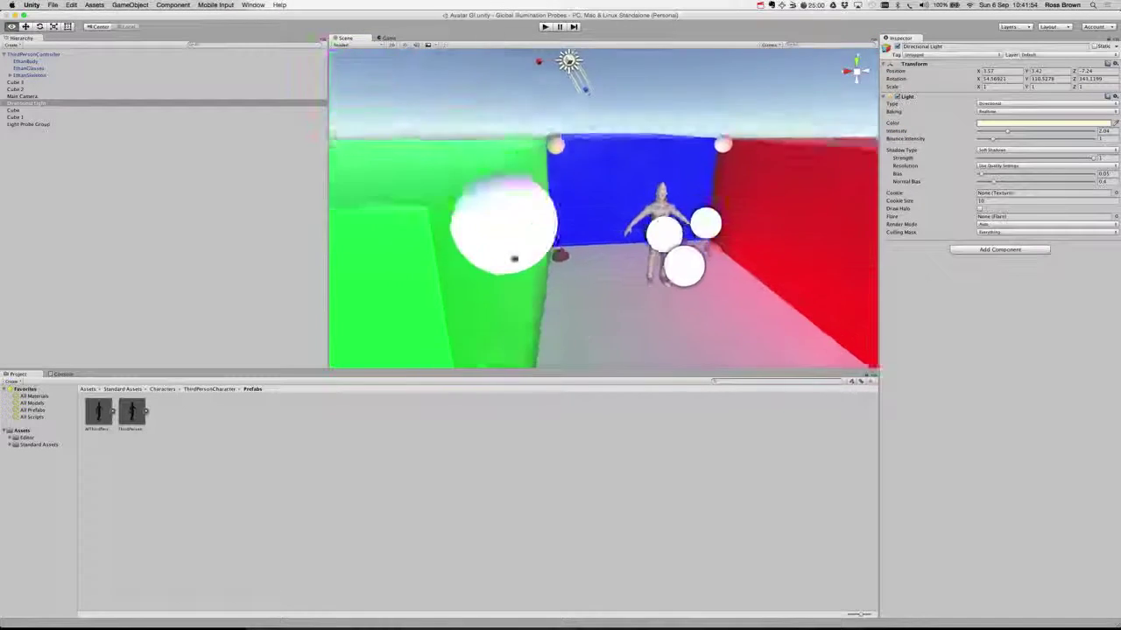
mouse_move(513, 258)
alt+mouse_down()
mouse_move(507, 297)
mouse_move(473, 301)
alt+mouse_up()
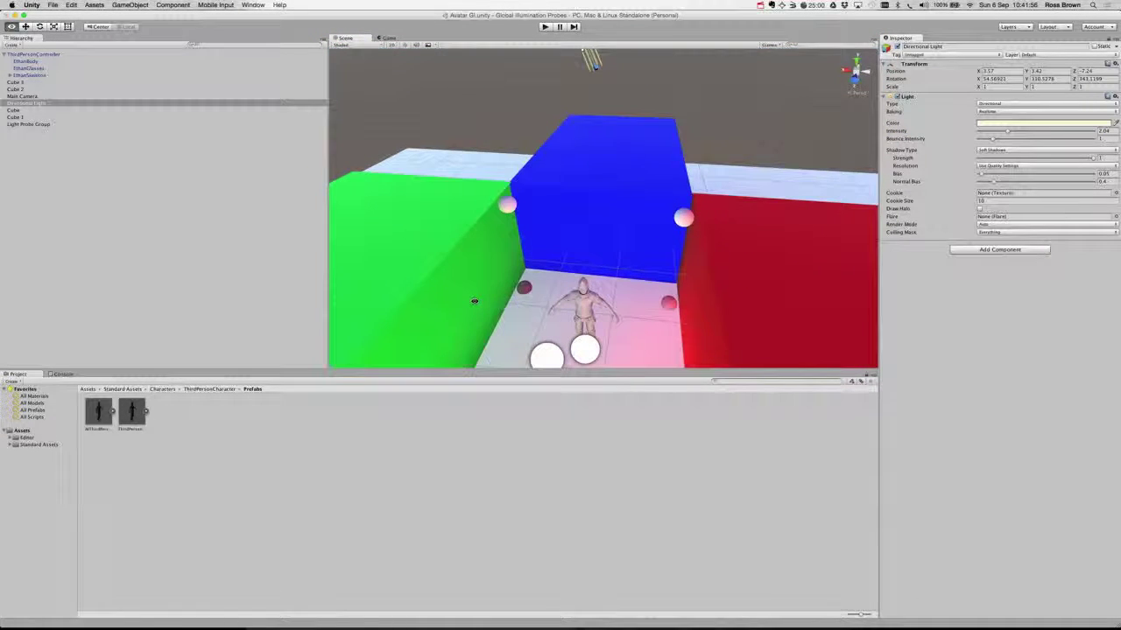
scroll(522, 227, up, 3)
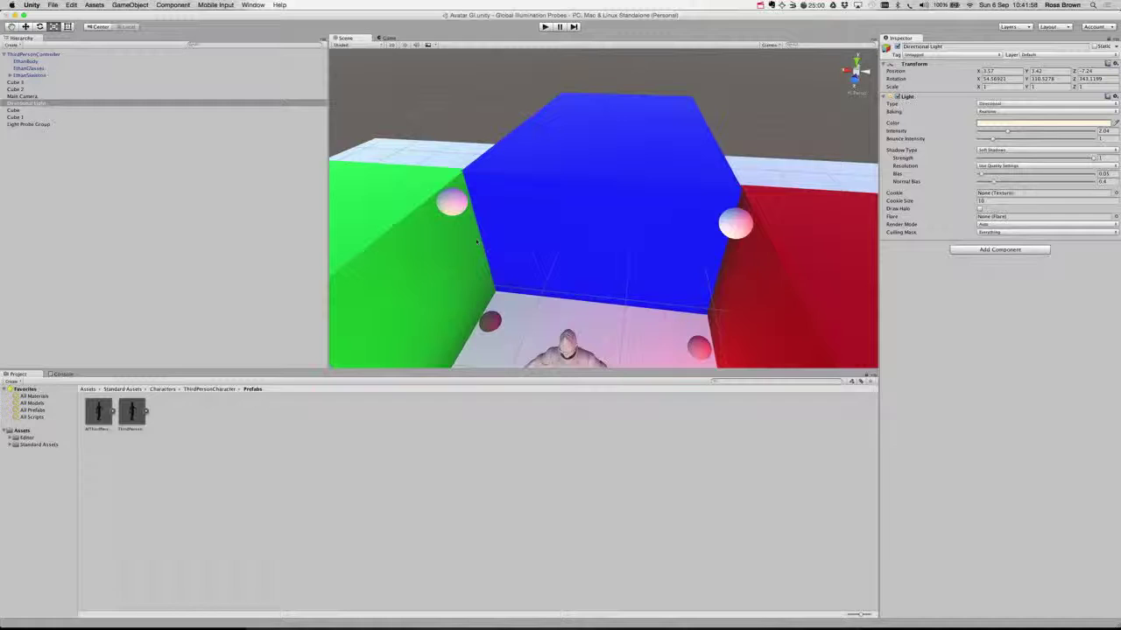
mouse_move(455, 237)
alt+mouse_down()
mouse_move(487, 240)
mouse_move(505, 222)
alt+mouse_up()
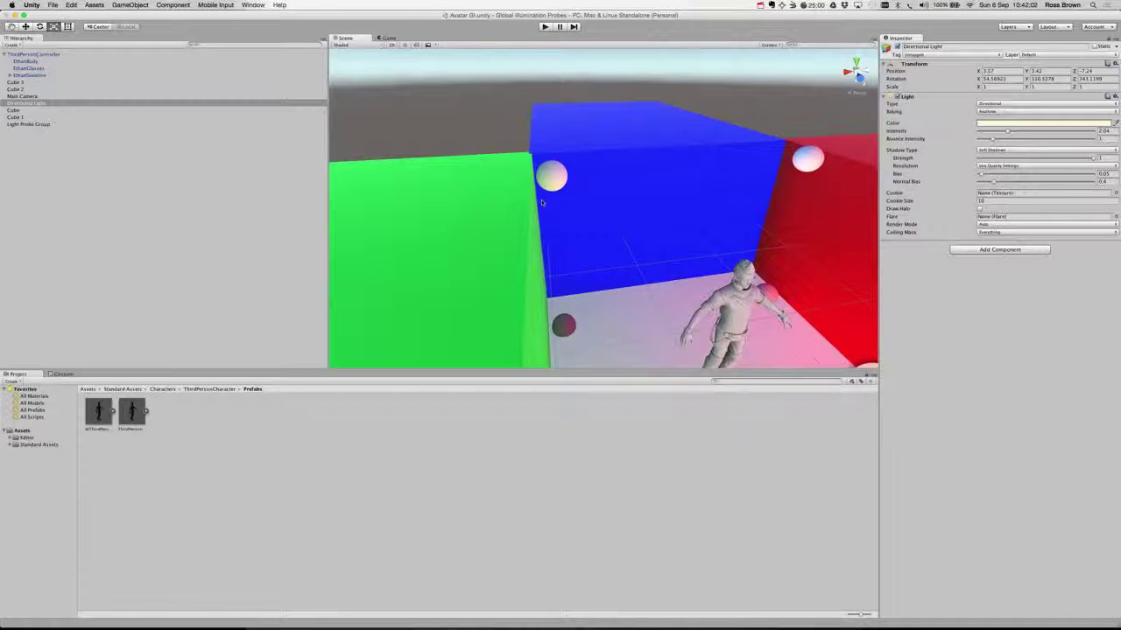
scroll(525, 210, up, 2)
scroll(543, 202, up, 3)
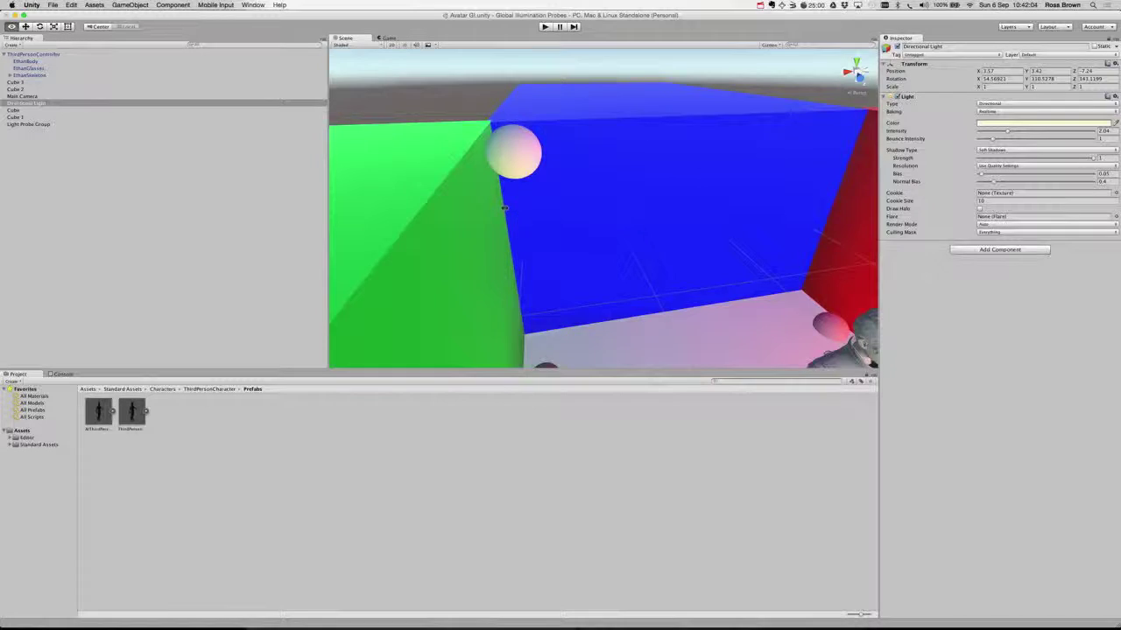
alt+drag(517, 212, 519, 226)
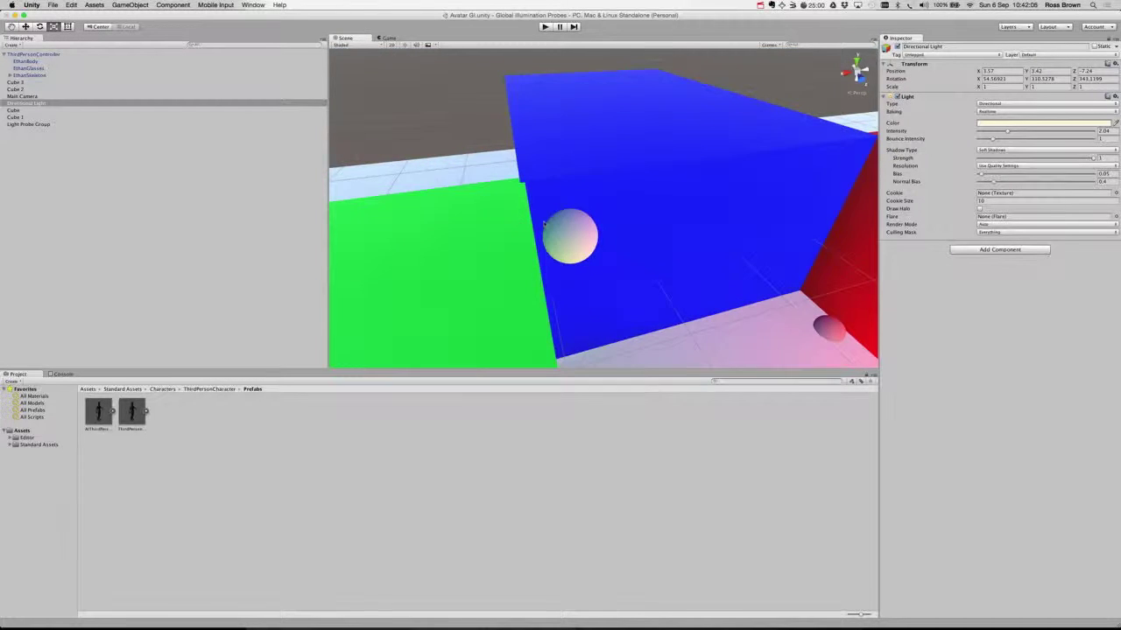
mouse_move(545, 224)
alt+mouse_down()
mouse_move(745, 231)
mouse_move(738, 242)
mouse_move(675, 230)
mouse_move(636, 238)
alt+mouse_up()
scroll(632, 240, up, 2)
scroll(623, 248, up, 4)
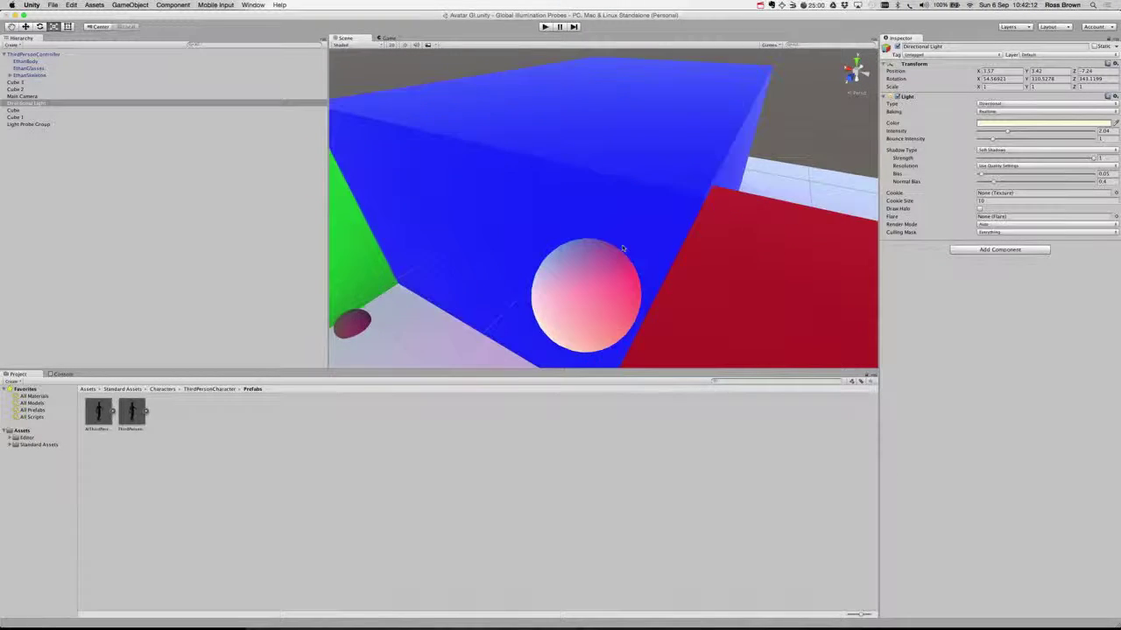
scroll(623, 249, down, 4)
mouse_move(623, 249)
alt+mouse_down()
mouse_move(599, 297)
mouse_move(552, 288)
mouse_move(596, 281)
mouse_move(581, 290)
alt+mouse_up()
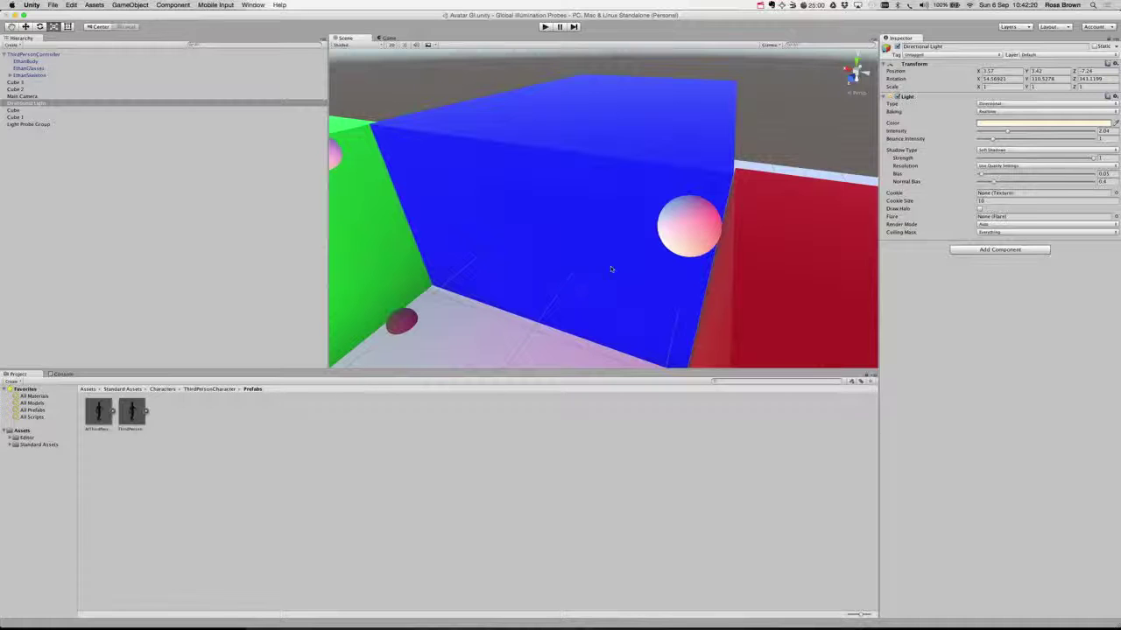
alt+drag(674, 233, 628, 251)
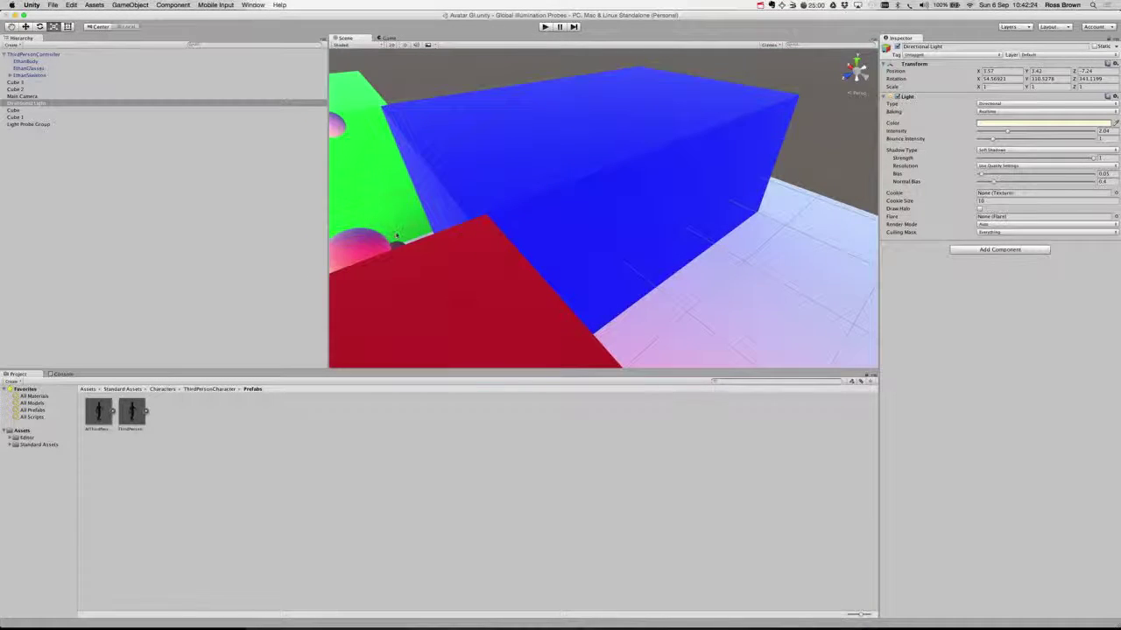
click(362, 266)
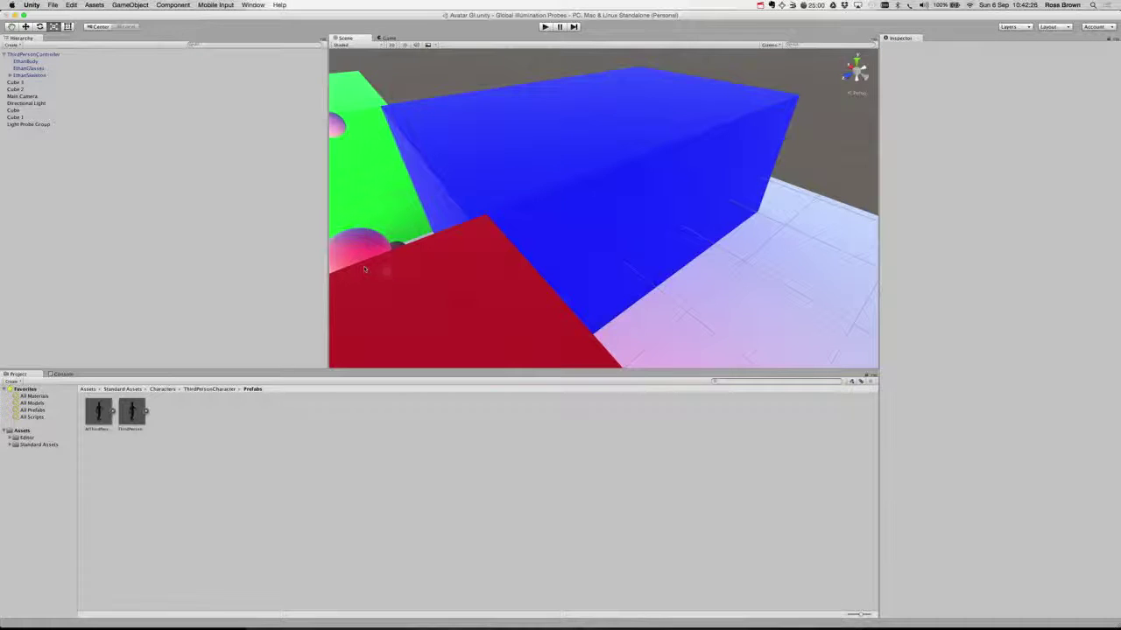
mouse_move(377, 268)
alt+mouse_down()
mouse_move(455, 265)
mouse_move(436, 258)
alt+mouse_up()
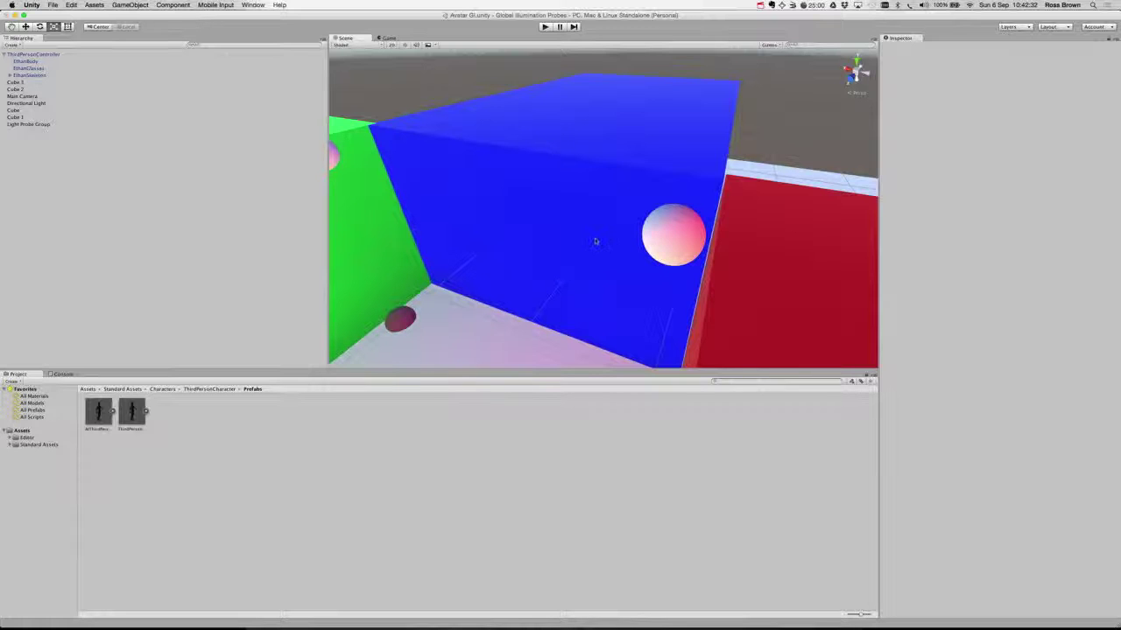
mouse_move(516, 258)
alt+mouse_down()
mouse_move(465, 242)
mouse_move(573, 237)
alt+mouse_up()
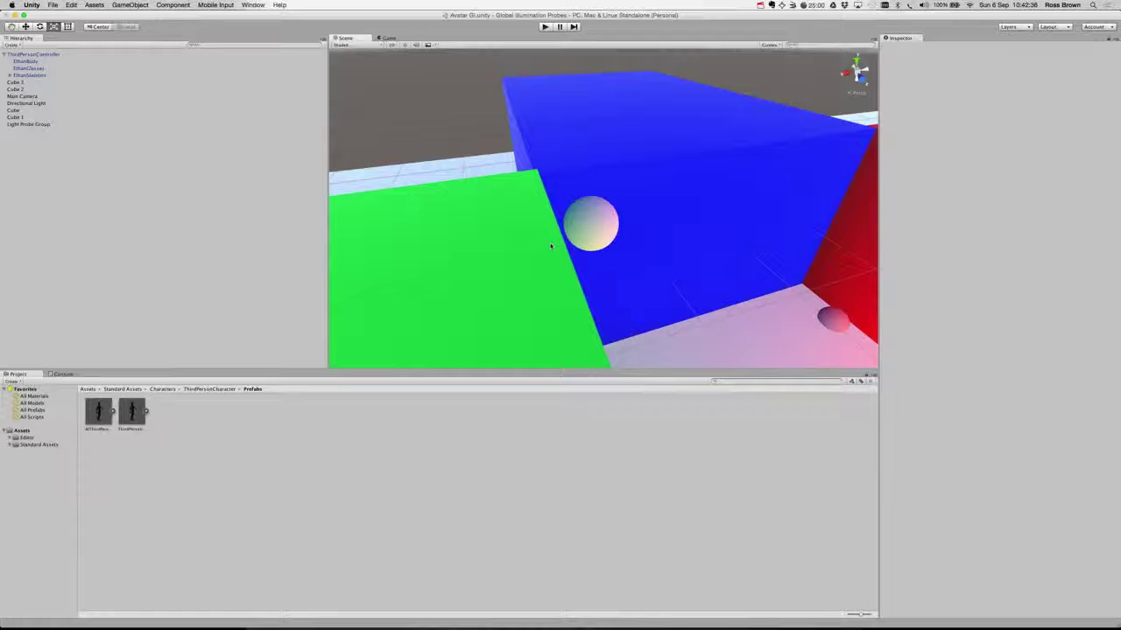
key(alt)
mouse_move(595, 228)
alt+mouse_down()
mouse_move(608, 257)
mouse_move(565, 231)
alt+mouse_up()
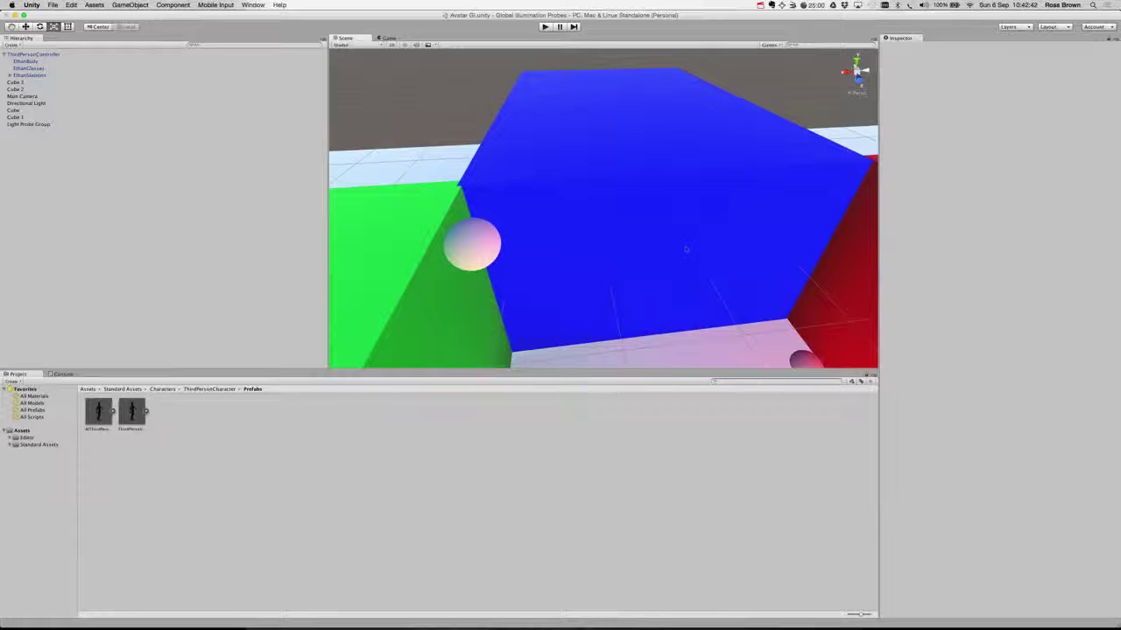
mouse_move(689, 250)
alt+mouse_down()
mouse_move(625, 237)
mouse_move(704, 238)
mouse_move(655, 237)
alt+mouse_up()
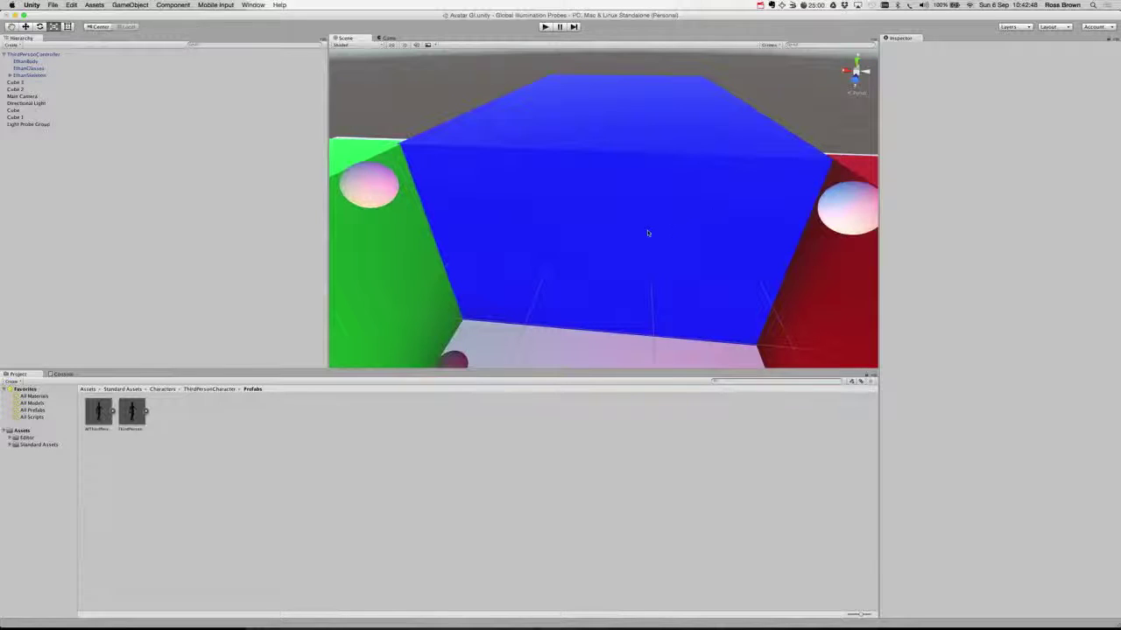
scroll(649, 233, down, 3)
scroll(649, 232, down, 3)
scroll(649, 232, down, 3)
scroll(636, 295, up, 2)
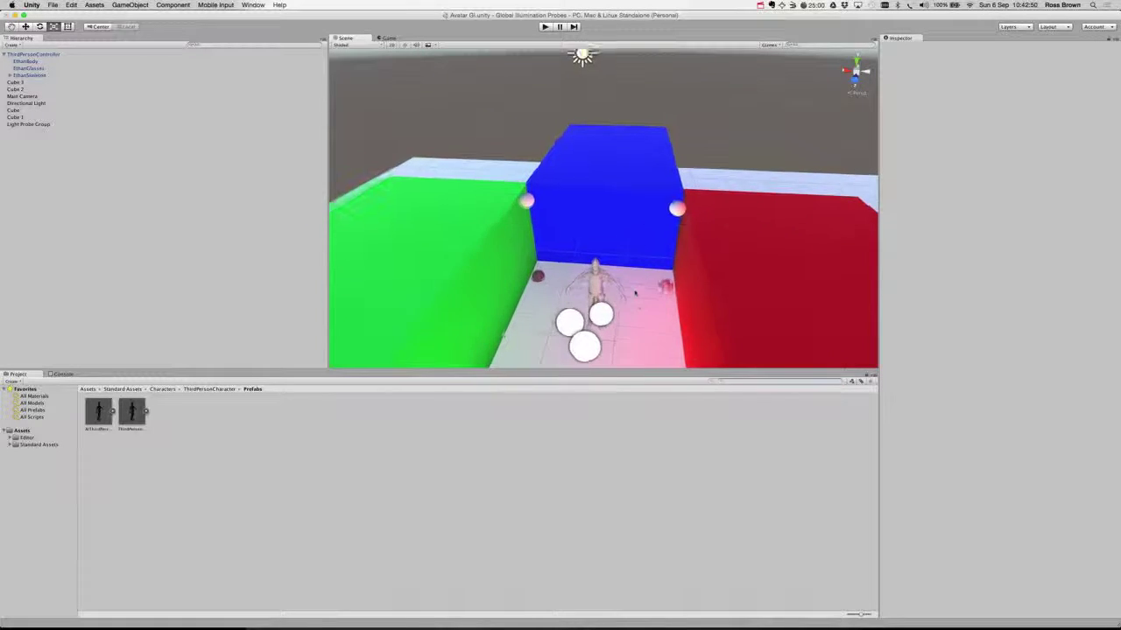
scroll(637, 295, up, 2)
mouse_move(624, 297)
alt+mouse_down()
mouse_move(644, 267)
mouse_move(621, 267)
alt+mouse_up()
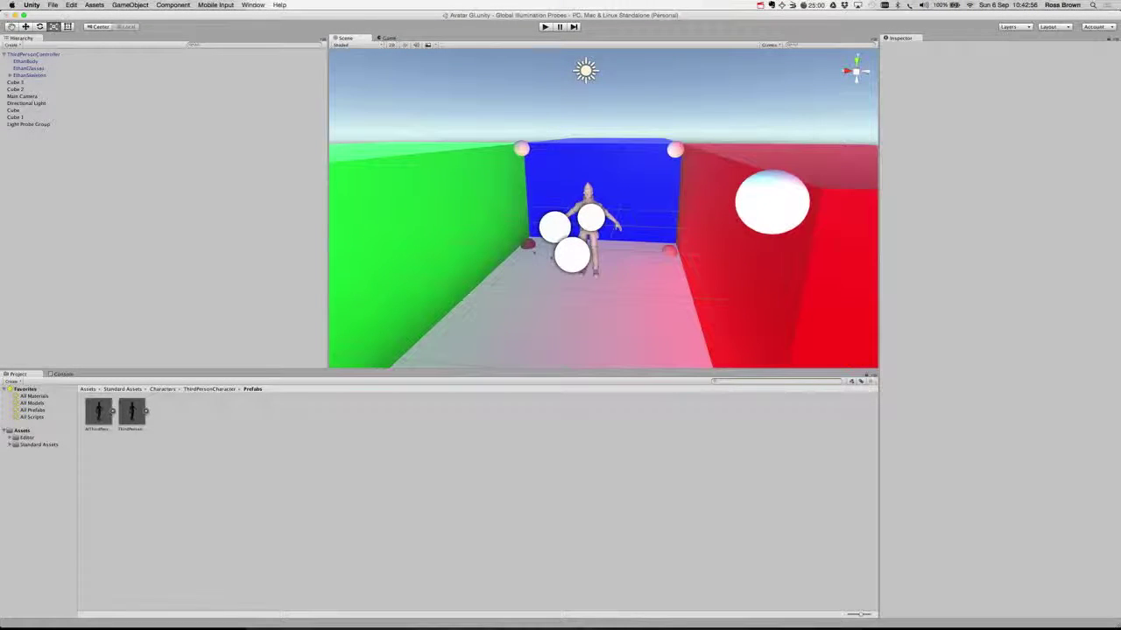
- Inspect Cube 1, the Light Probe Group and a probe, then select EthanBody to check Use Light Probes
click(14, 116)
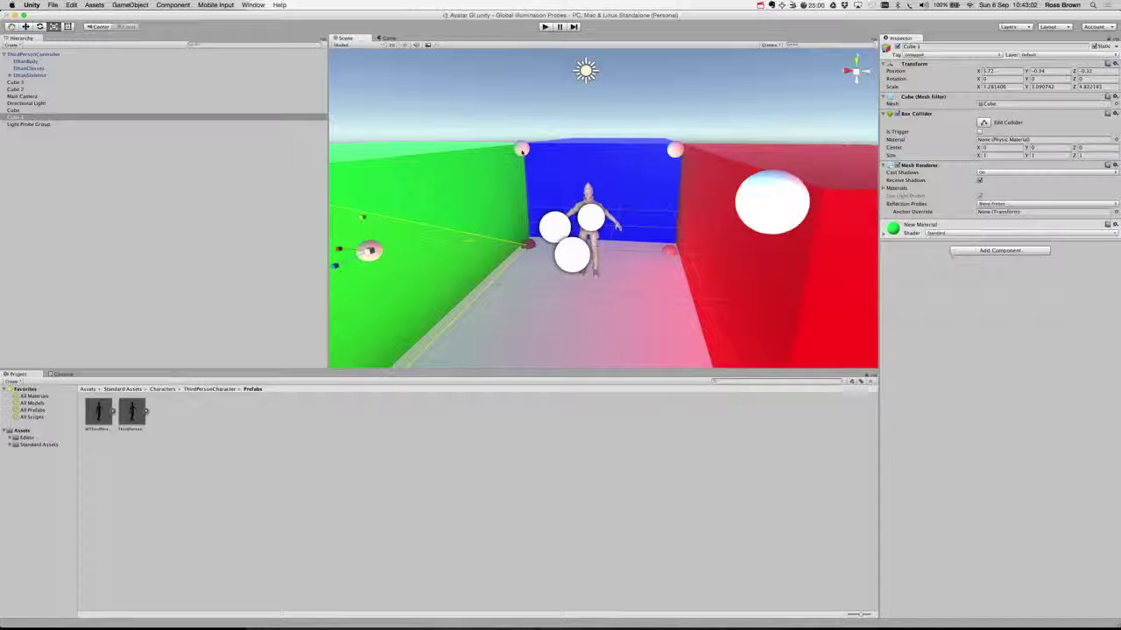
click(39, 124)
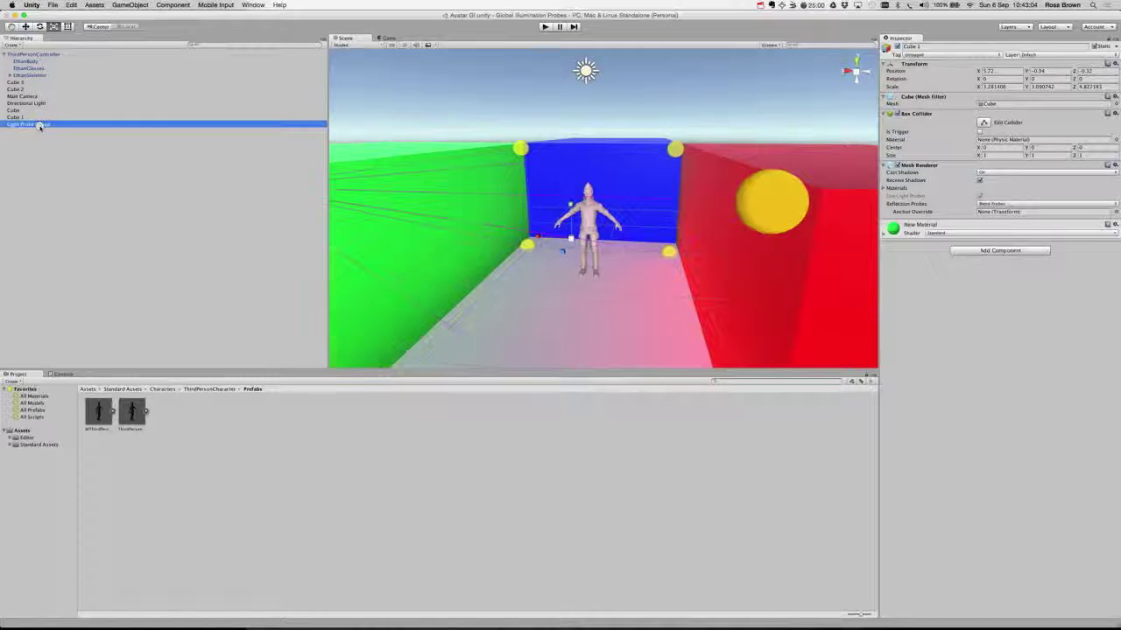
click(769, 200)
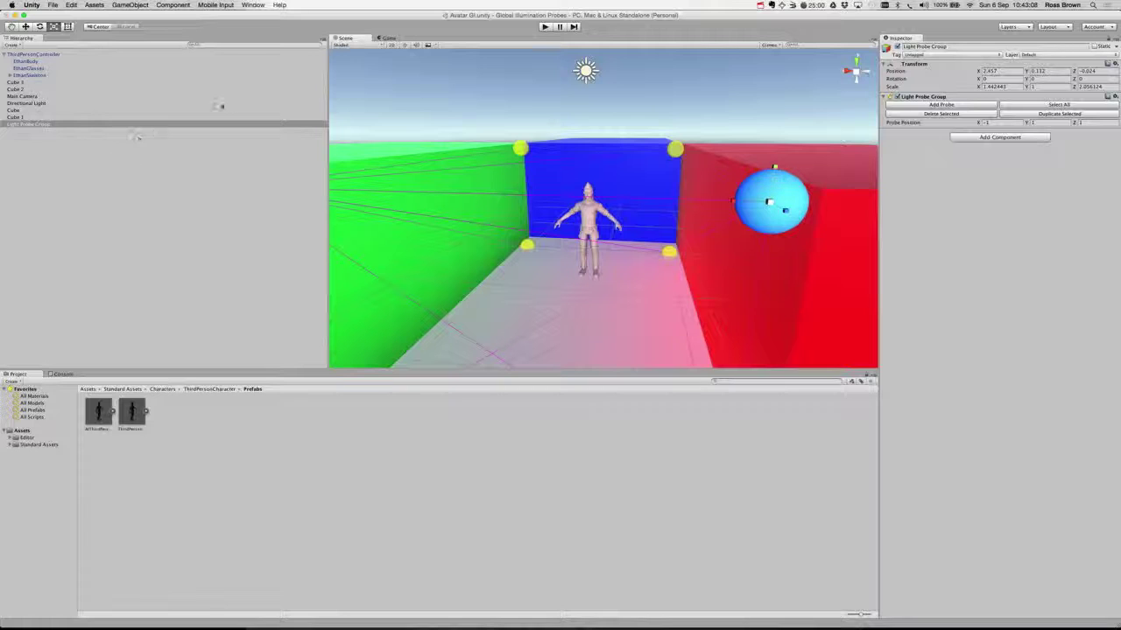
click(31, 62)
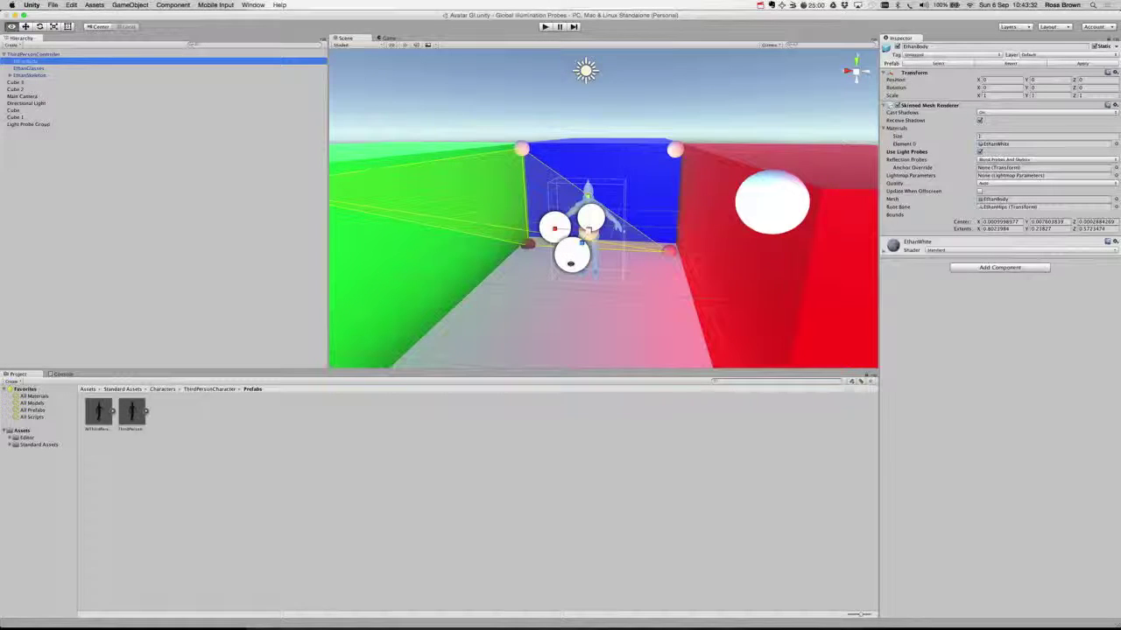
- Inspect the Light Probe Group, the character, the green wall and the blue wall in turn
mouse_move(567, 271)
alt+mouse_down()
mouse_move(621, 258)
mouse_move(565, 258)
mouse_move(577, 251)
alt+mouse_up()
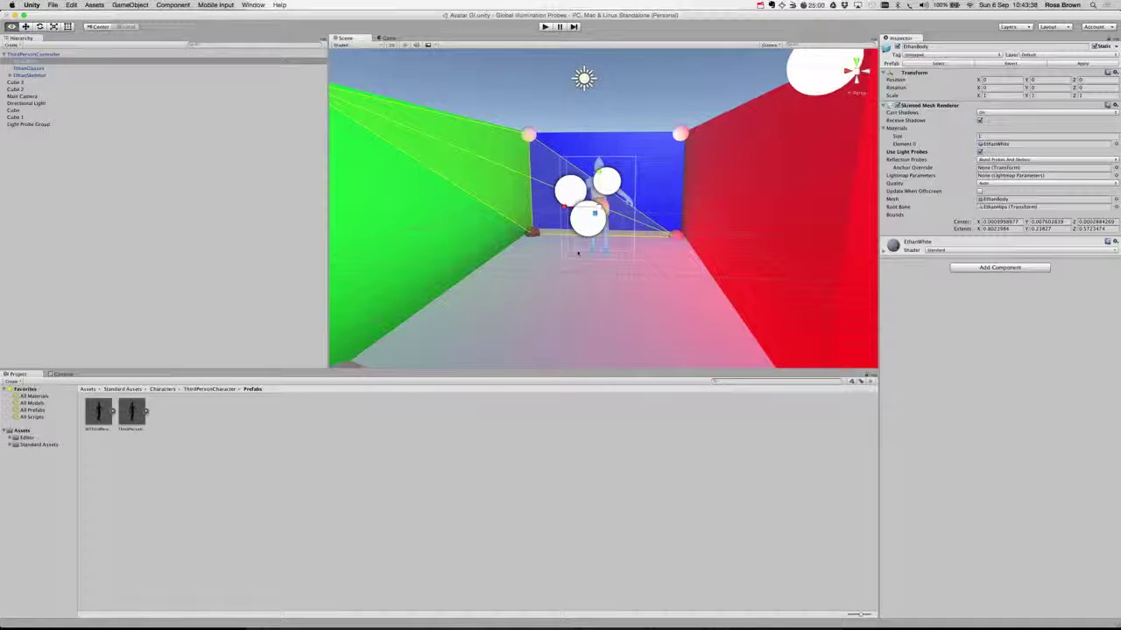
key(r)
click(35, 124)
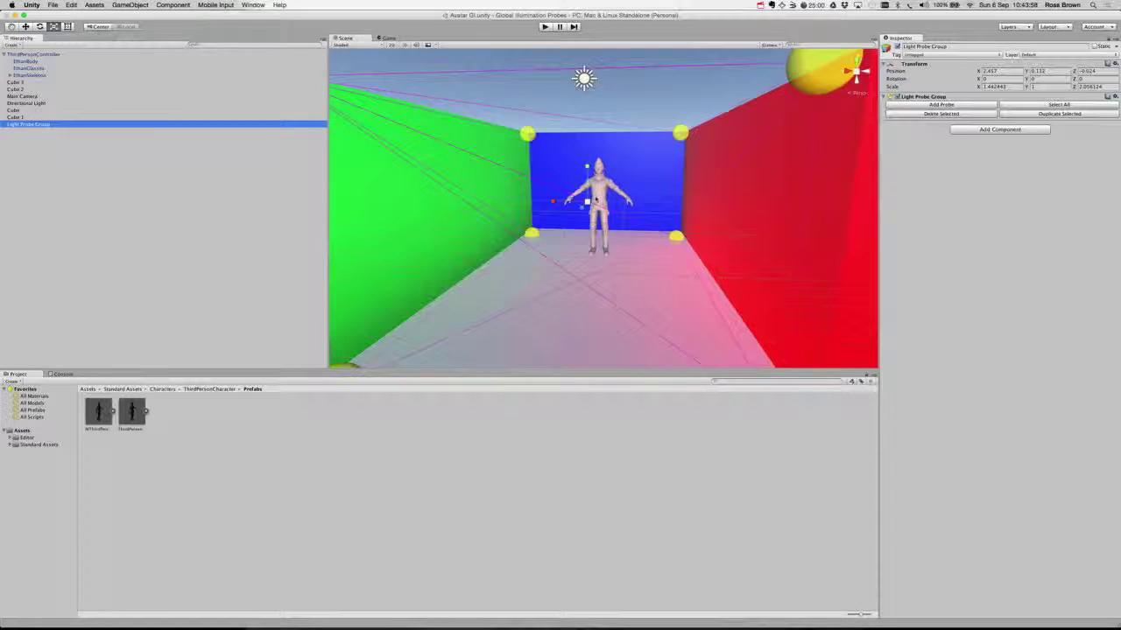
click(600, 199)
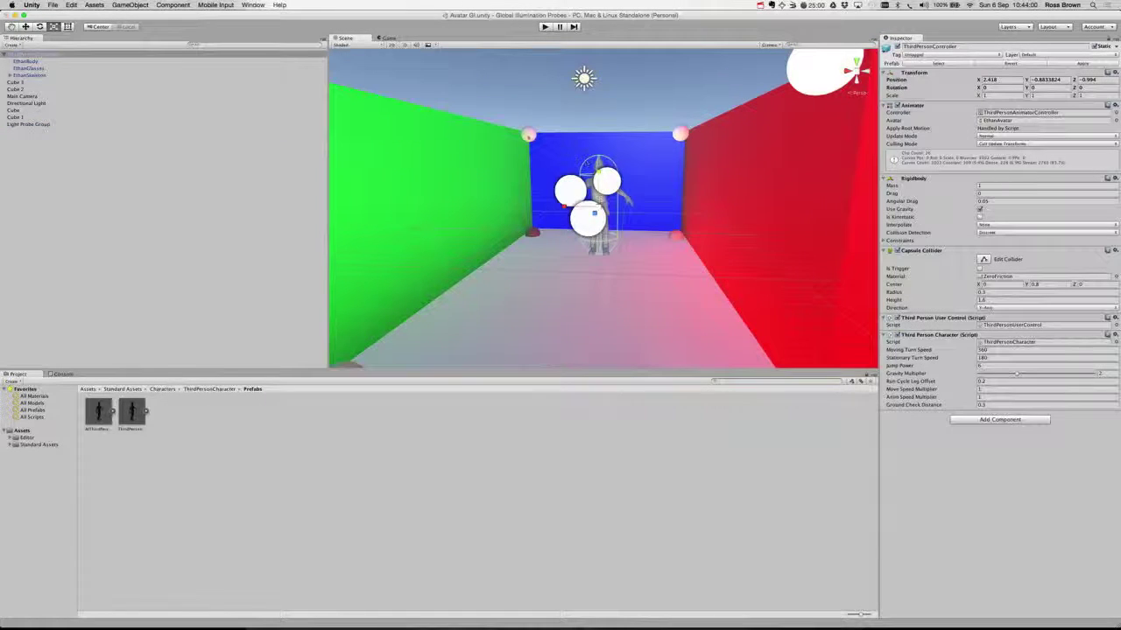
click(527, 139)
click(530, 137)
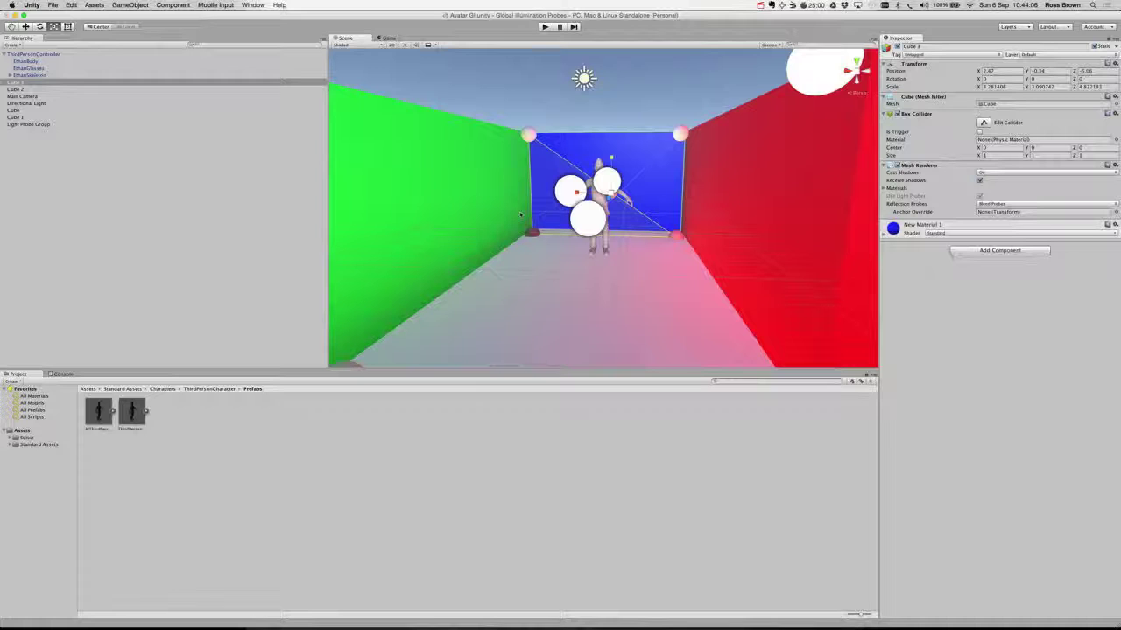
- Reselect the Light Probe Group and frame its probes around the character
click(40, 124)
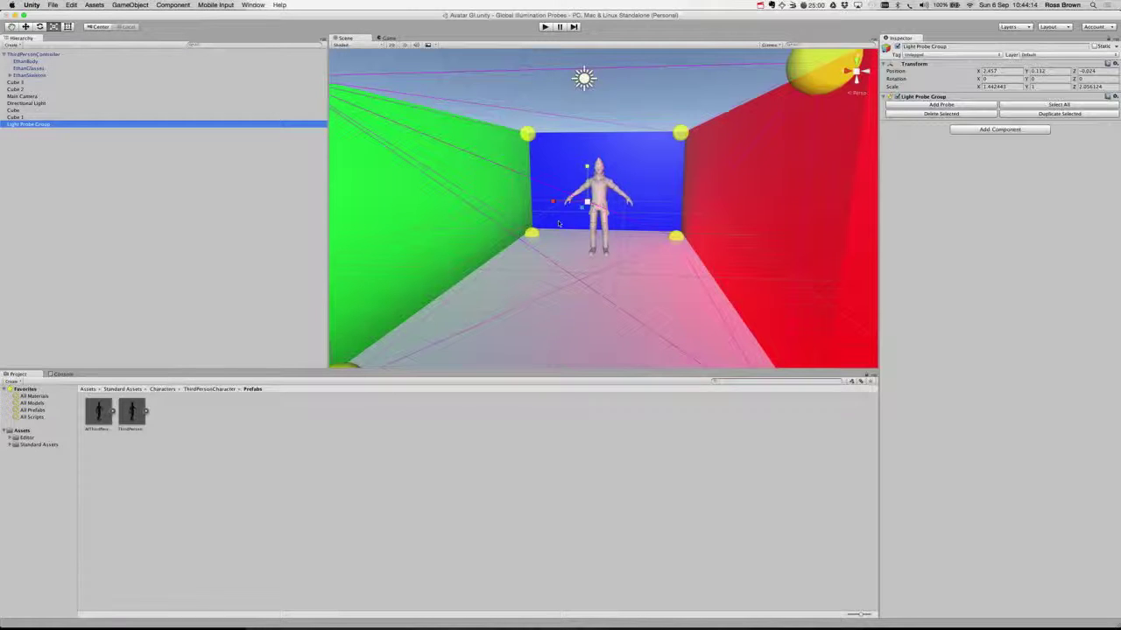
key(f)
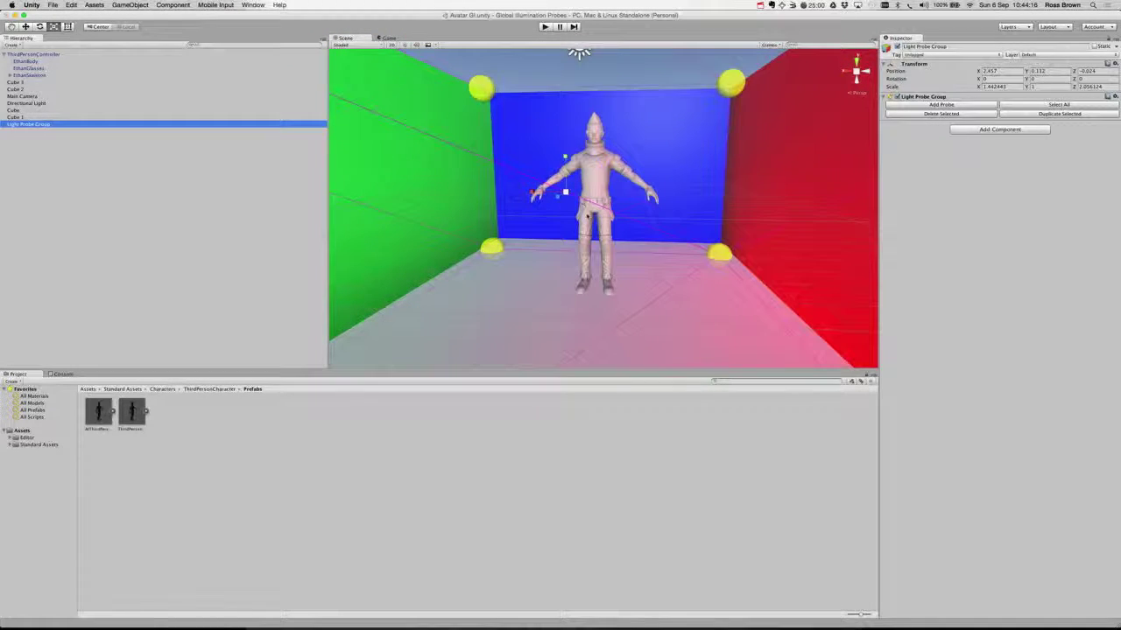
scroll(588, 215, down, 3)
scroll(587, 216, down, 3)
scroll(588, 215, up, 2)
scroll(587, 215, up, 2)
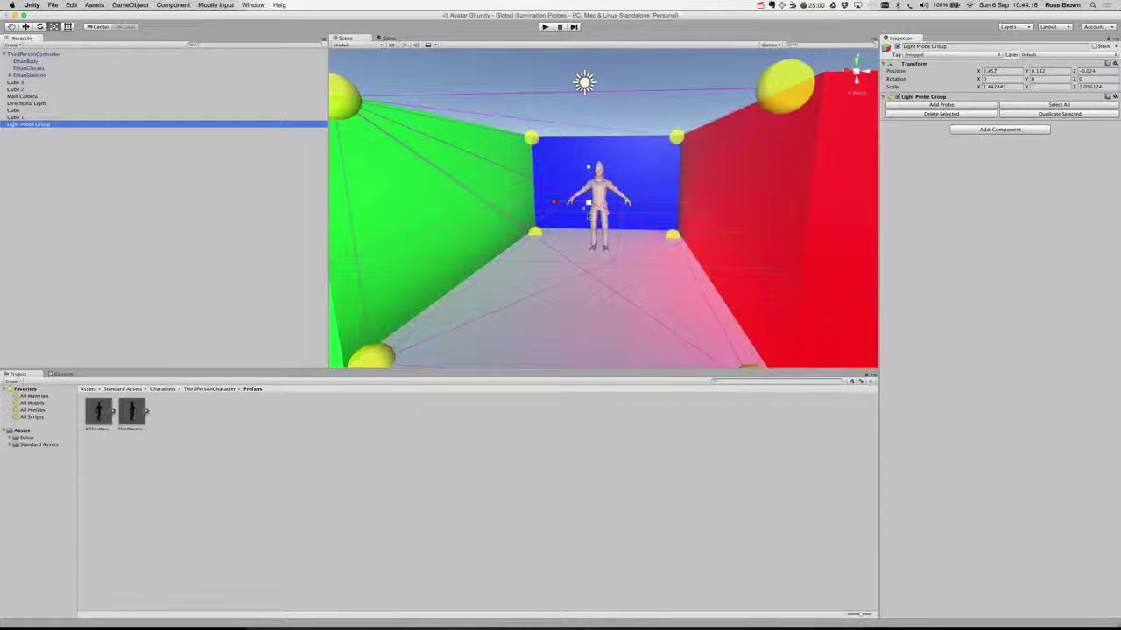
- Enter Play mode and walk the character around the corridor toward the red wall
click(385, 38)
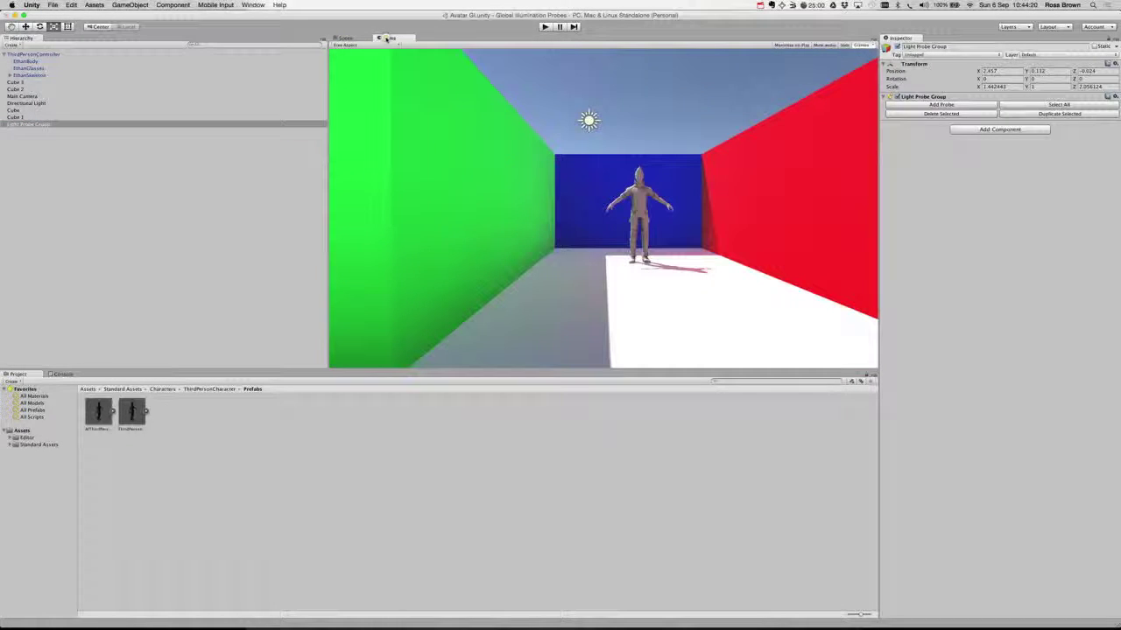
click(354, 40)
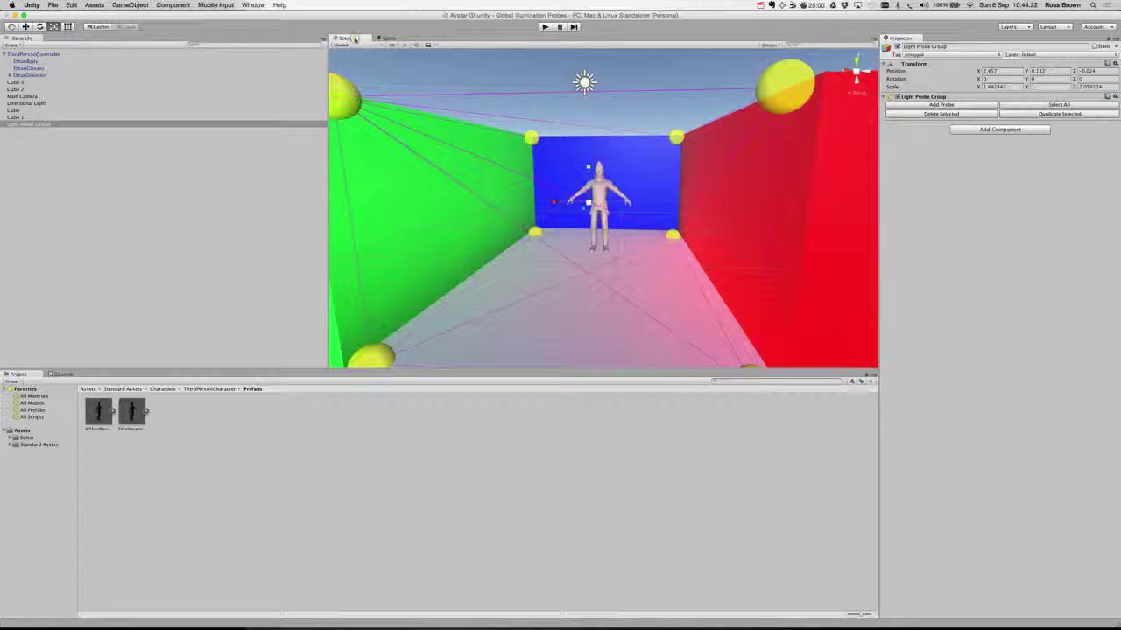
click(545, 26)
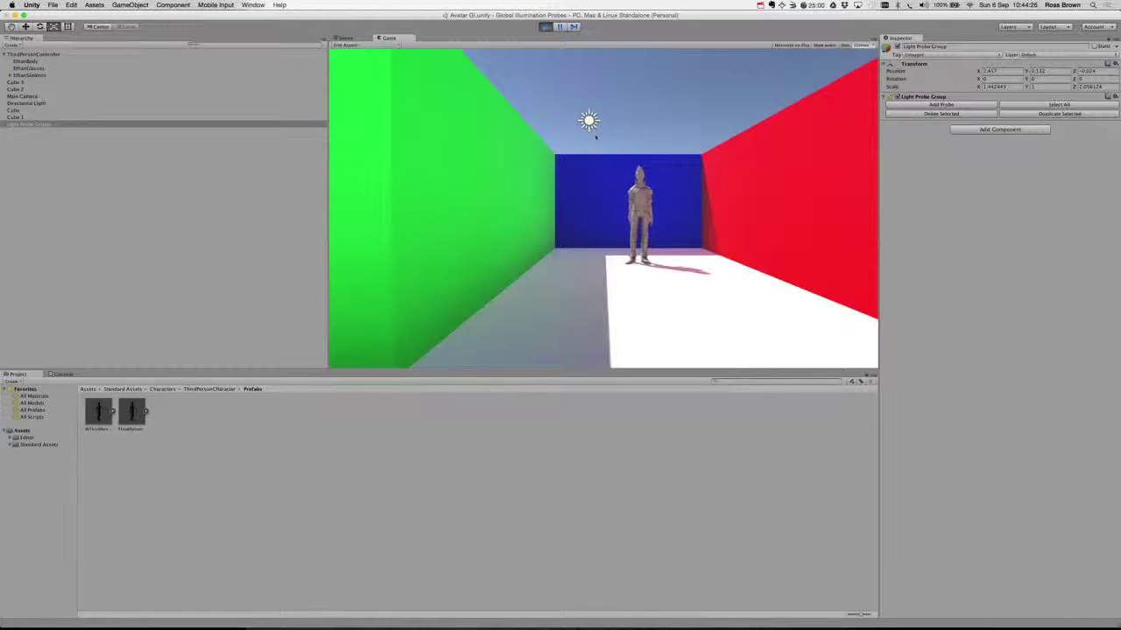
key(Down)
key(Left)
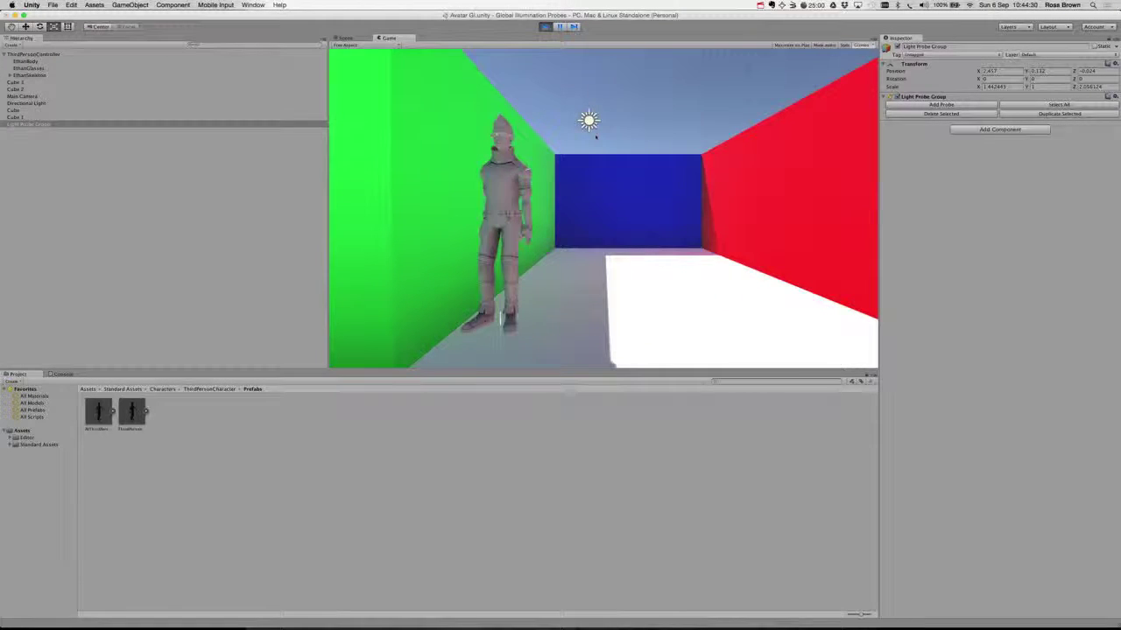
key(Right)
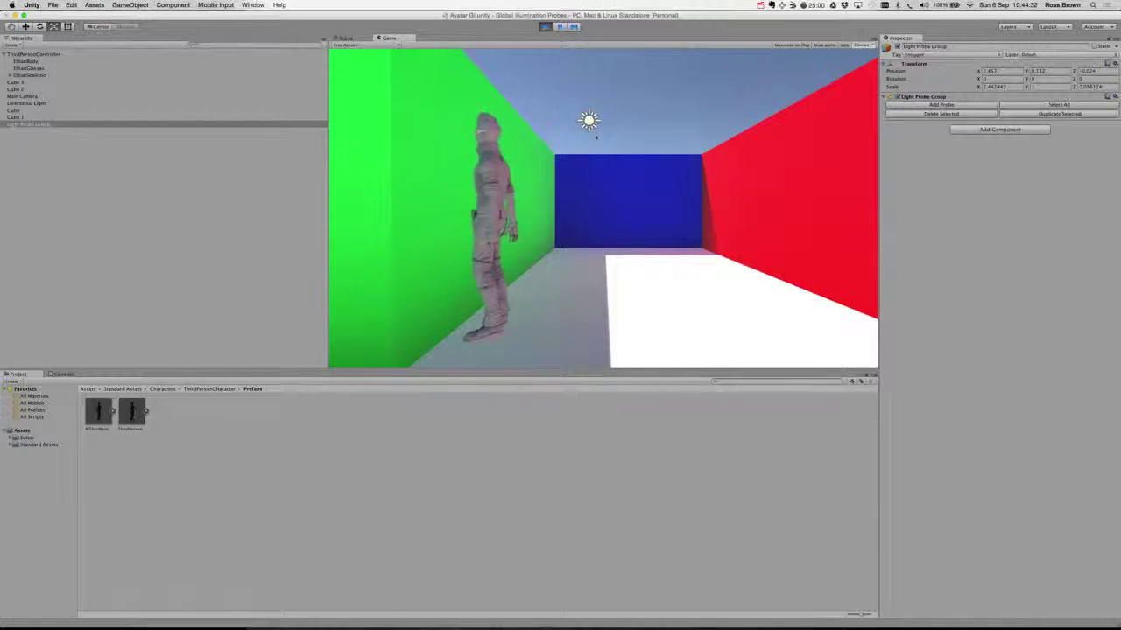
key(Down)
key(Right)
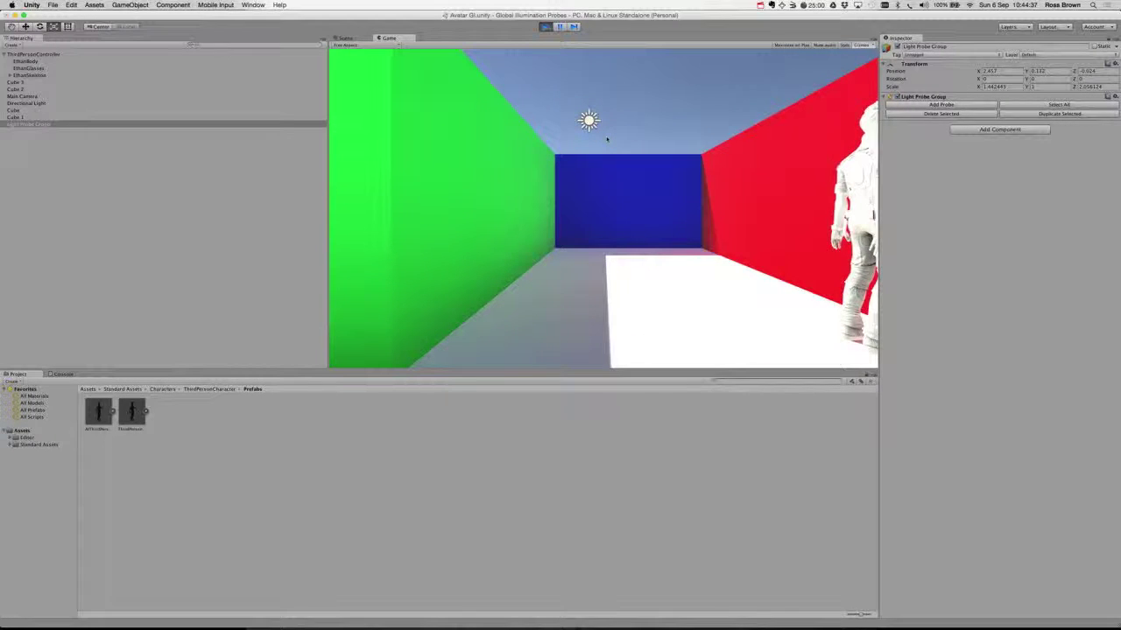
- View the character beside the red wall among the light probes in the Scene view
key(super+1)
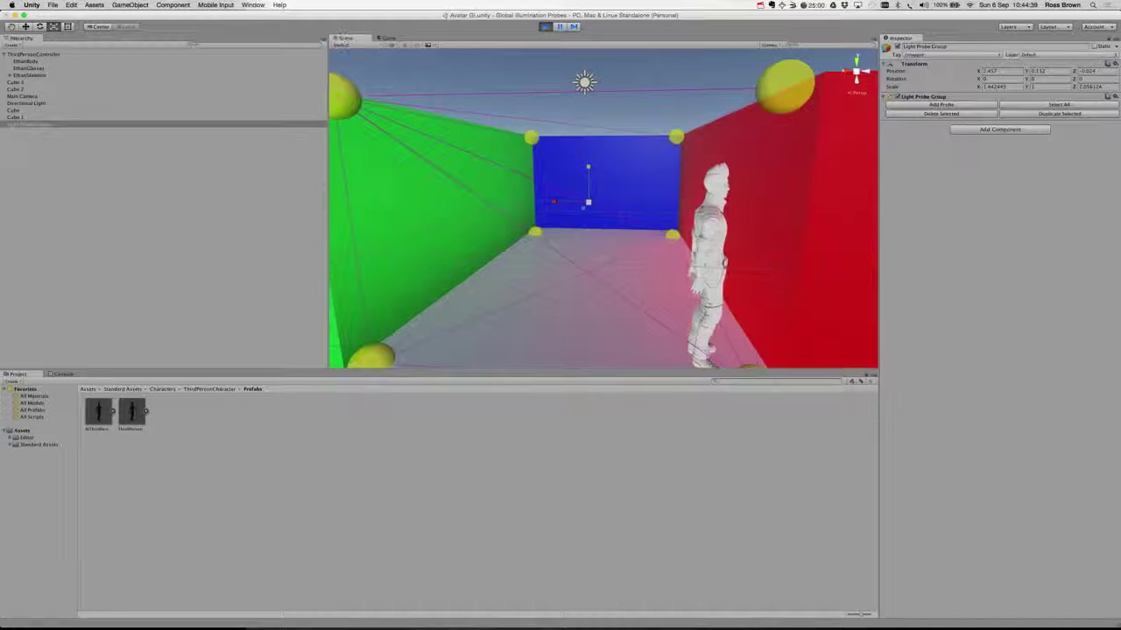
alt+drag(613, 193, 579, 191)
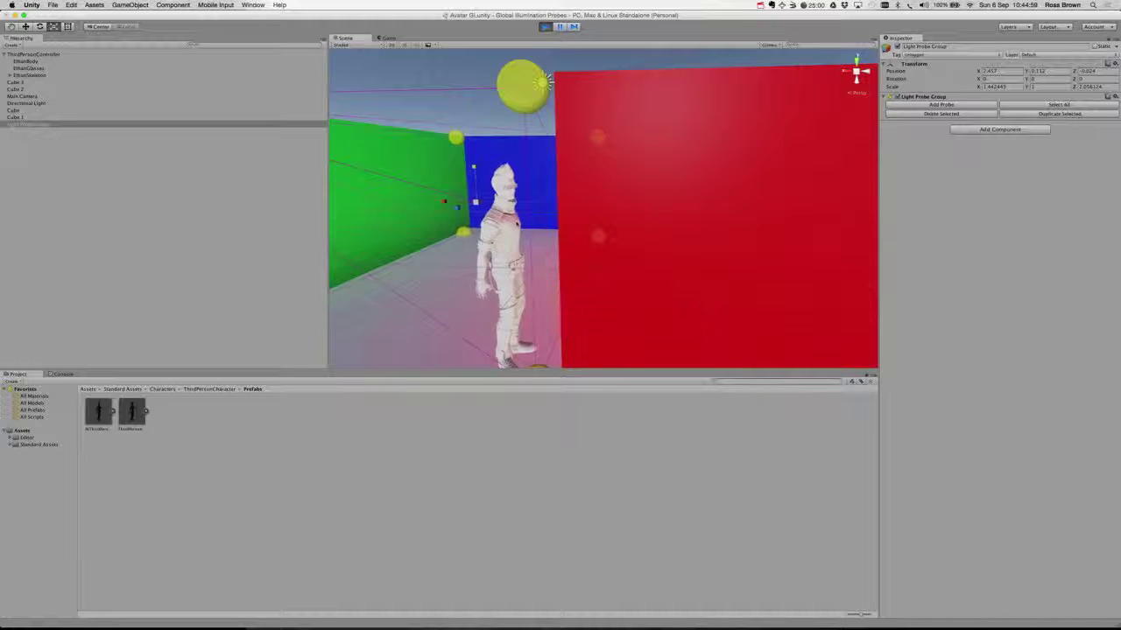
key(f)
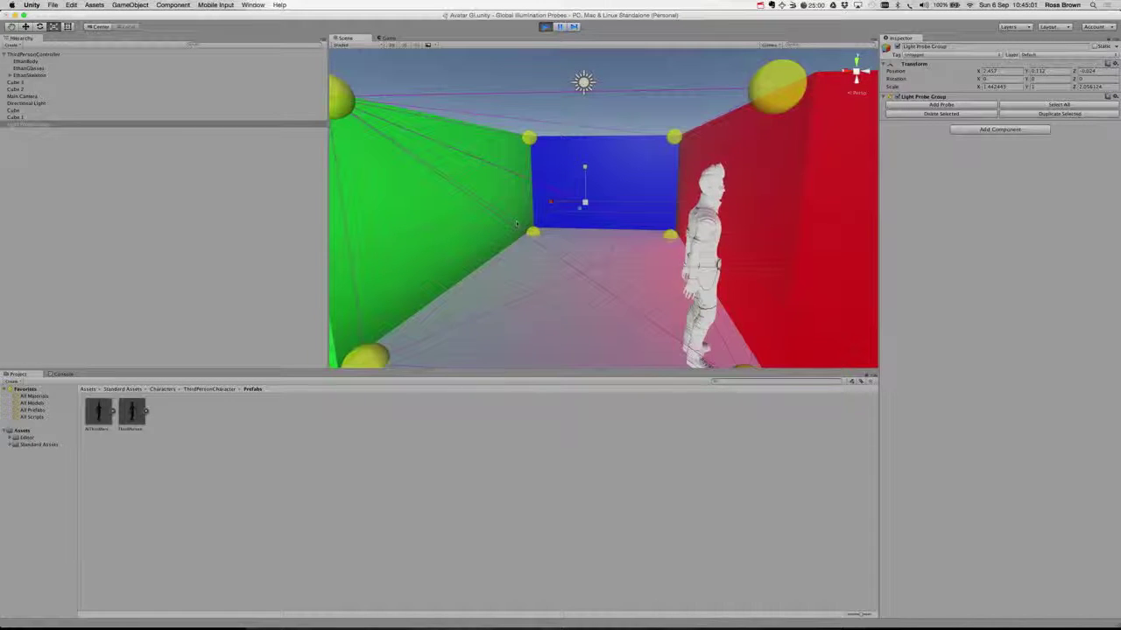
- Walk the character to the green wall, then view it up close among the probes
click(386, 38)
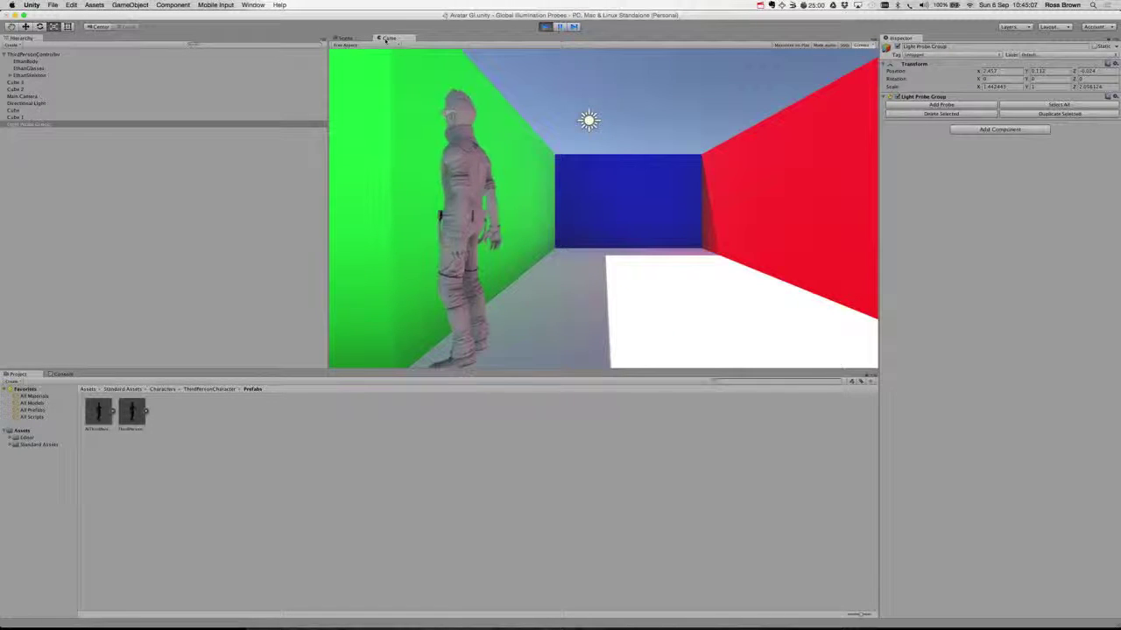
click(343, 38)
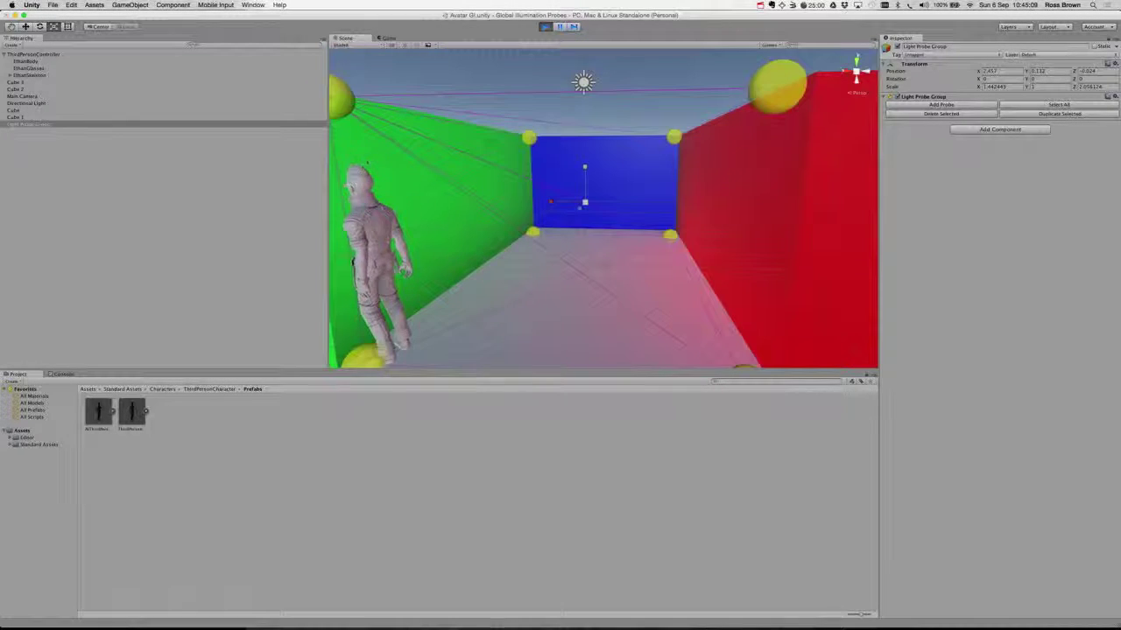
alt+drag(491, 175, 415, 168)
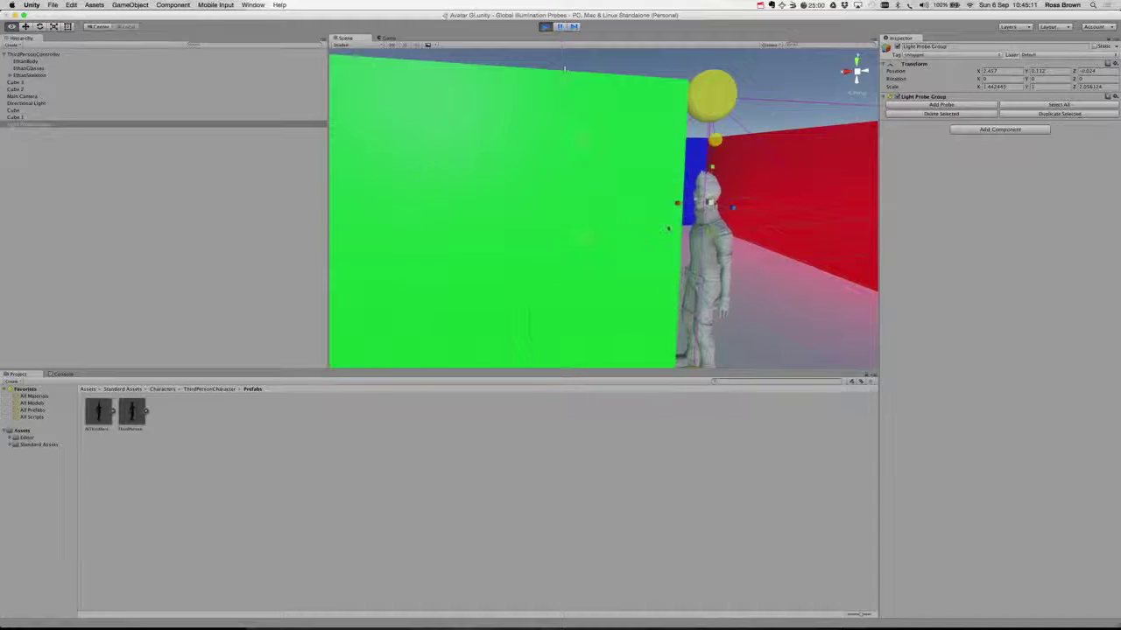
scroll(663, 230, up, 3)
scroll(666, 231, up, 2)
scroll(665, 231, down, 5)
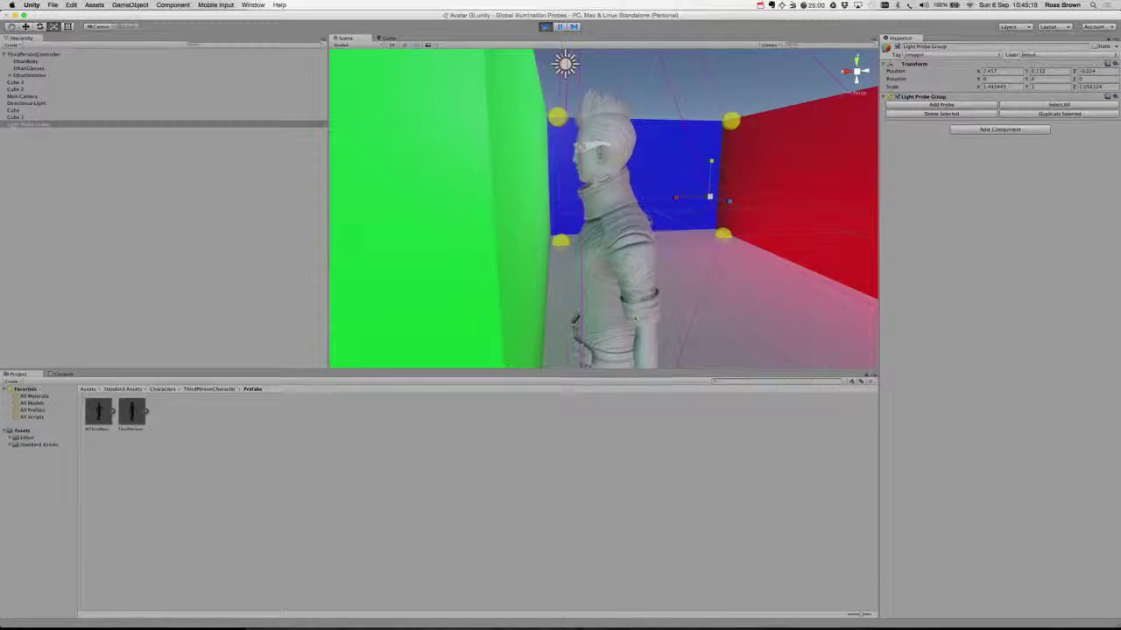
scroll(678, 276, down, 1)
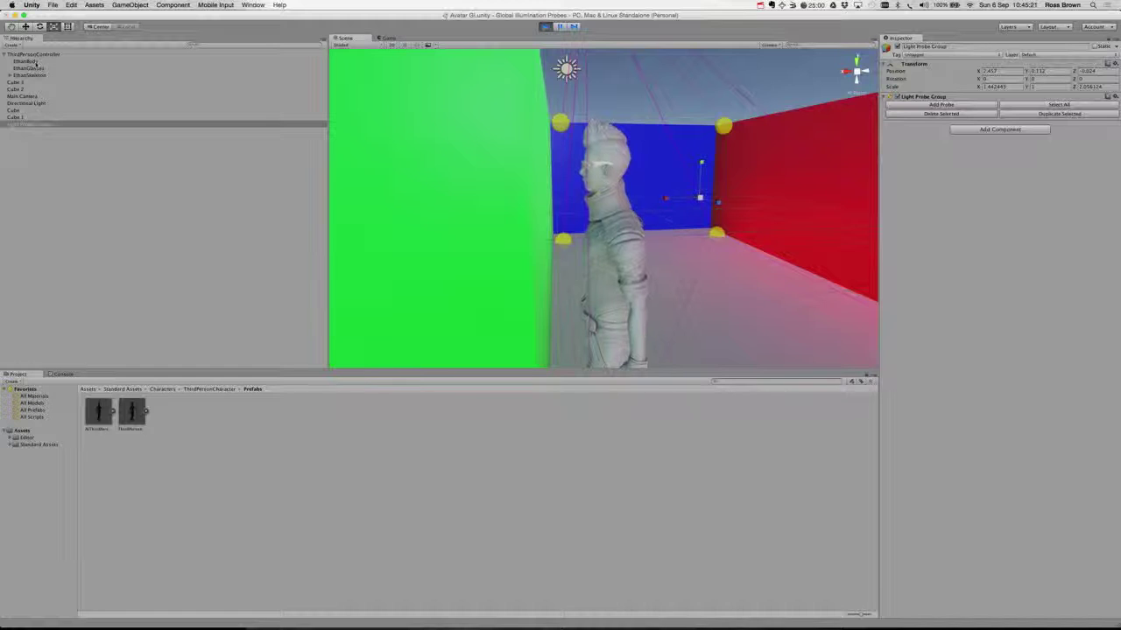
- Adjust the Directional Light's intensity, raising it and then lowering it to dim the scene
click(26, 103)
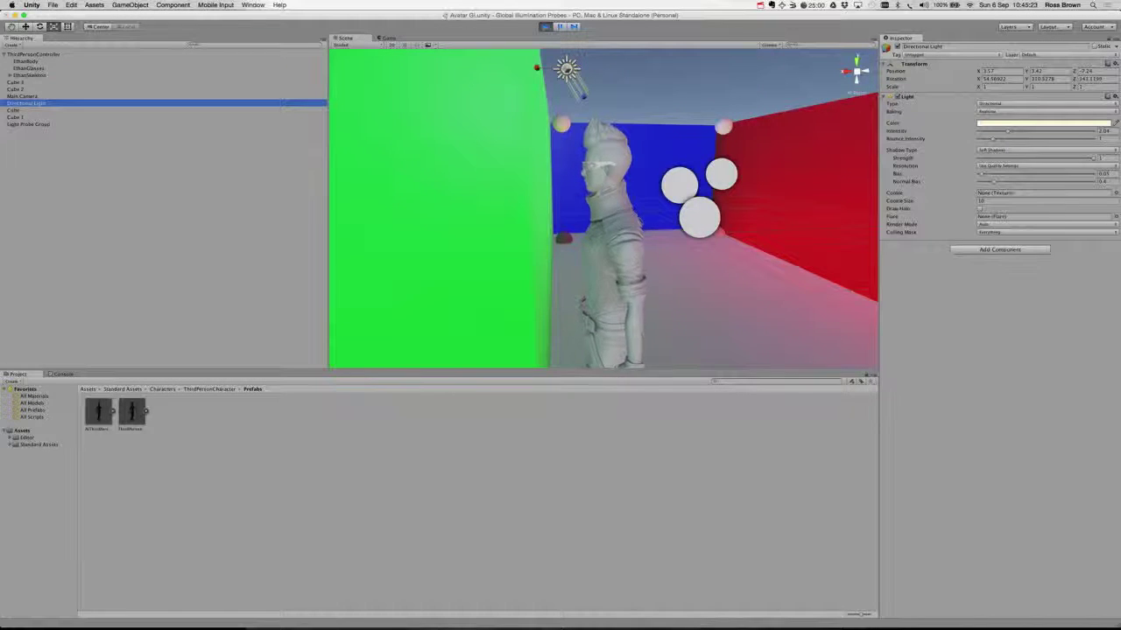
drag(1006, 133, 1013, 133)
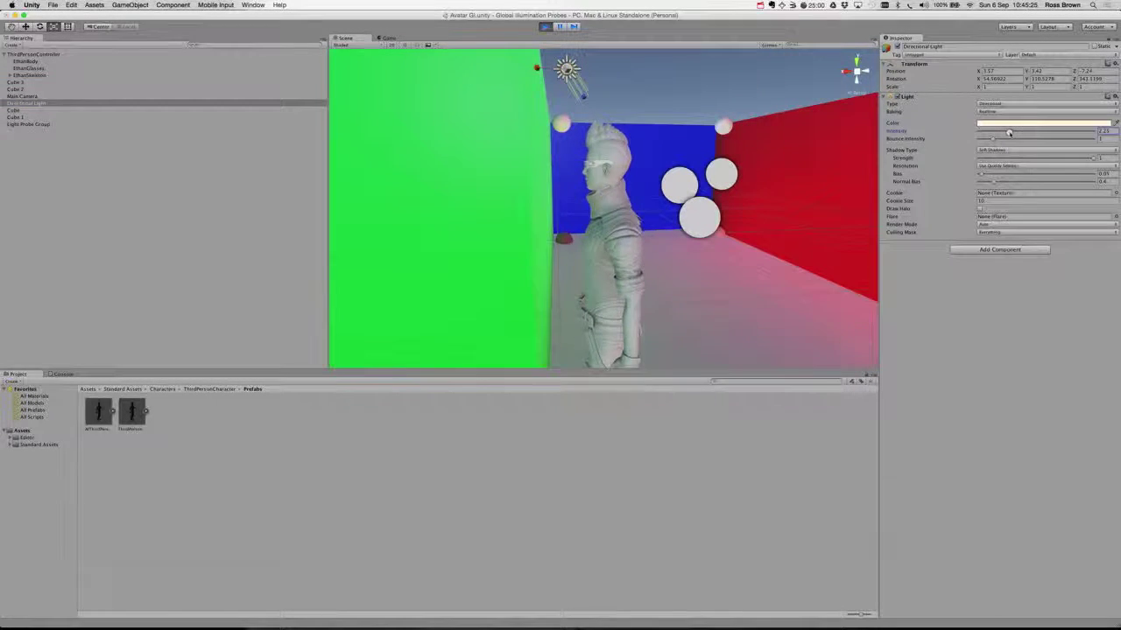
drag(1016, 131, 1021, 131)
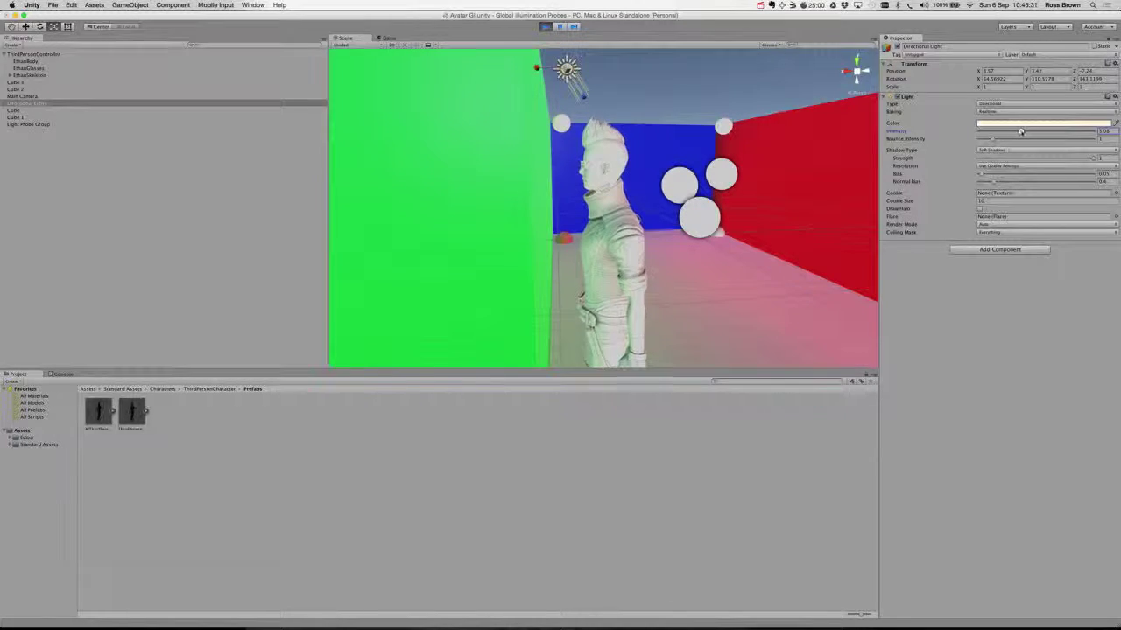
drag(1021, 132, 1005, 131)
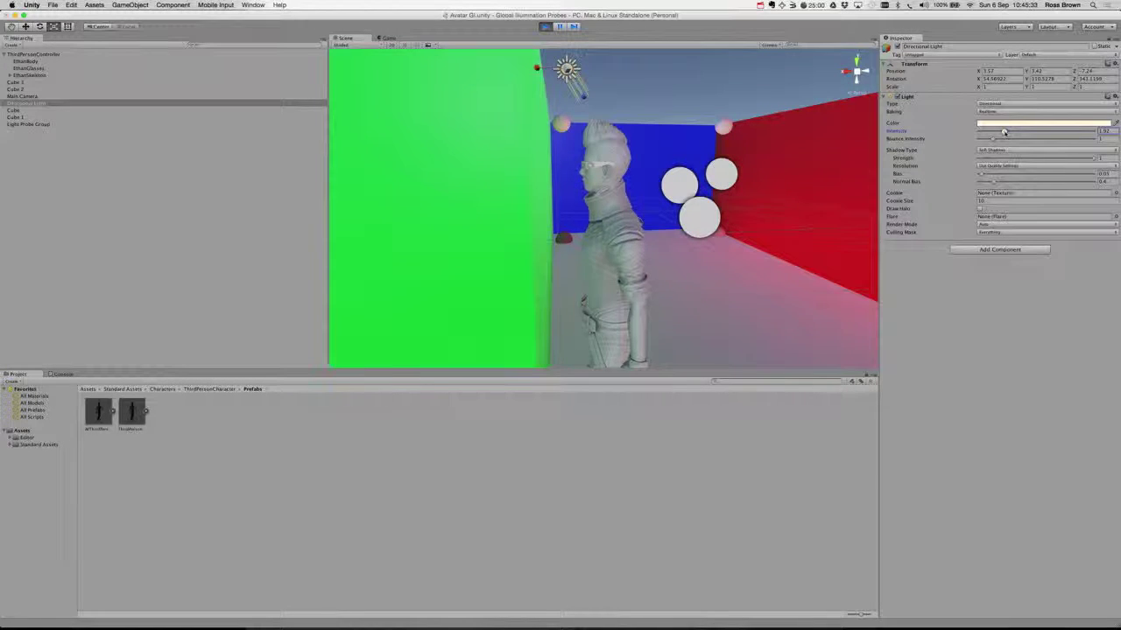
- Tune the light's bounce intensity for the coloured-wall lighting, then select the EthanBody mesh
click(995, 140)
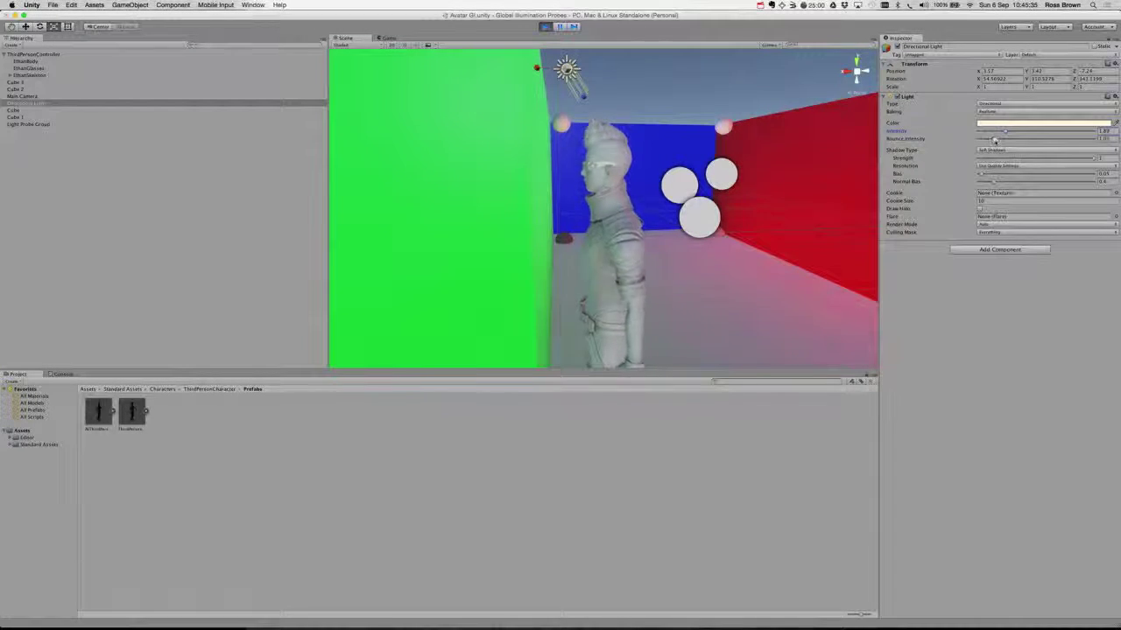
drag(994, 140, 1004, 140)
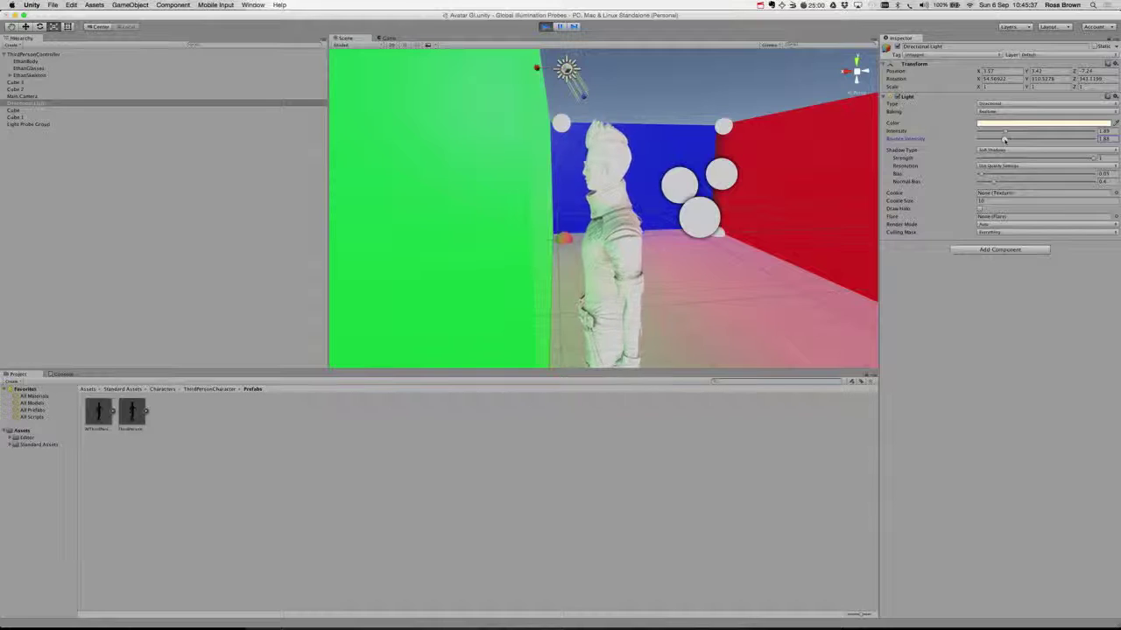
drag(1004, 140, 996, 141)
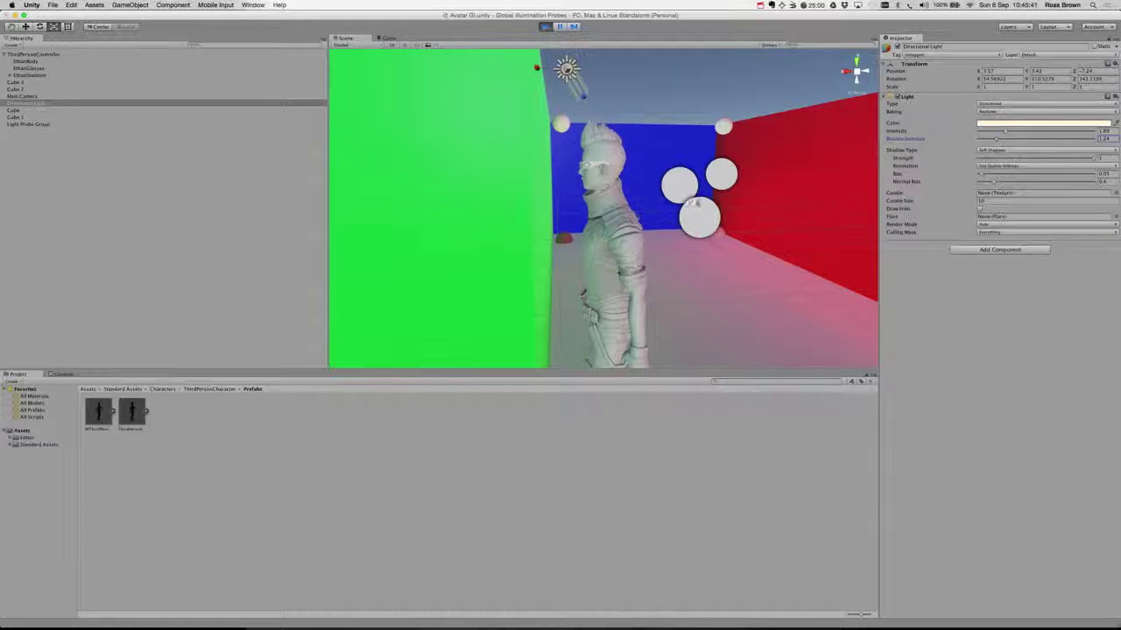
alt+drag(691, 203, 696, 226)
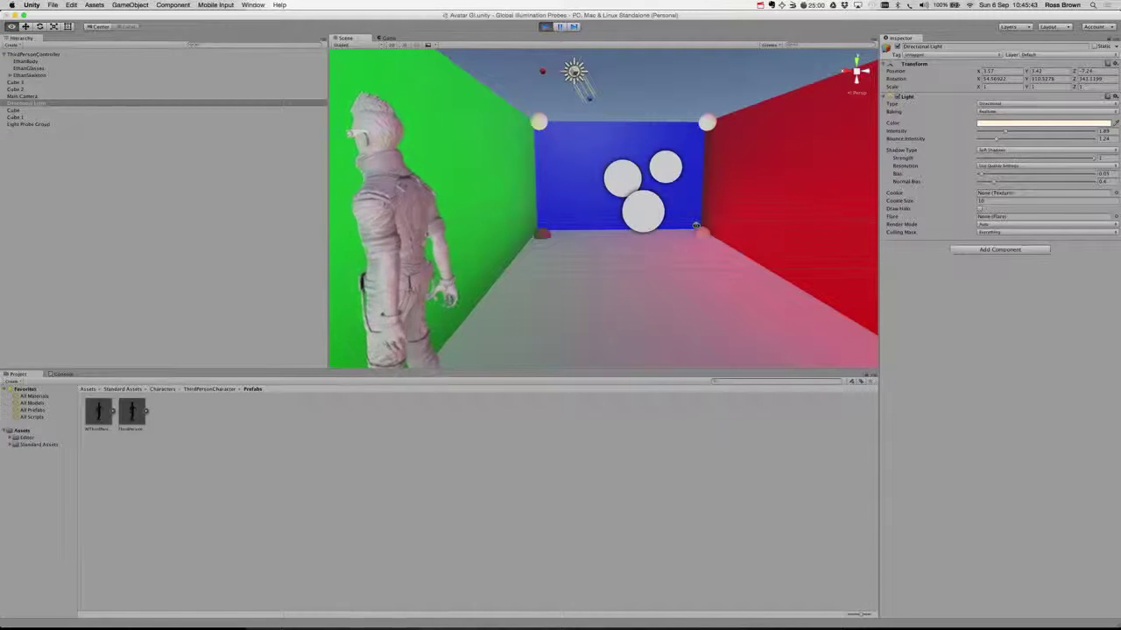
click(402, 292)
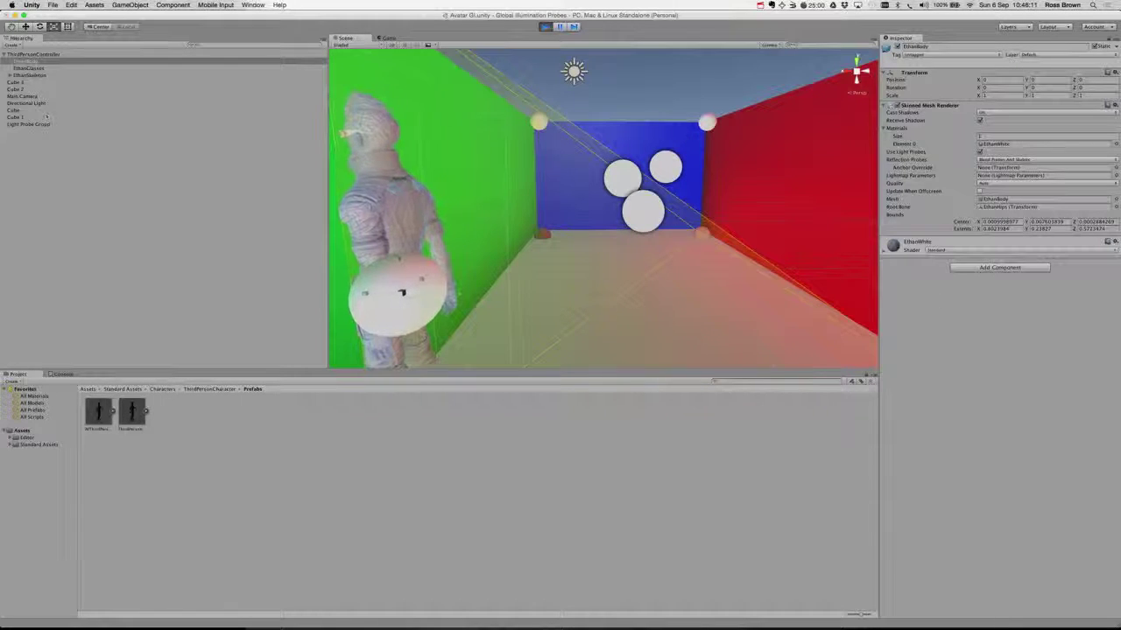
- Check EthanBody's material shader list, leaving it on Standard, then select the Light Probe Group
click(26, 62)
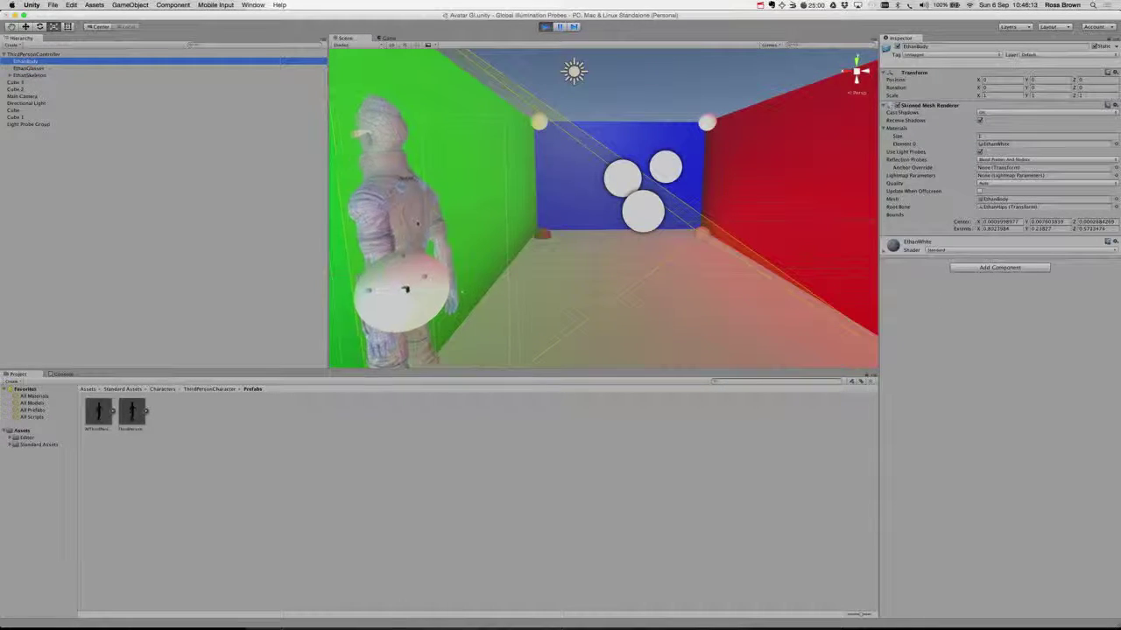
click(1018, 320)
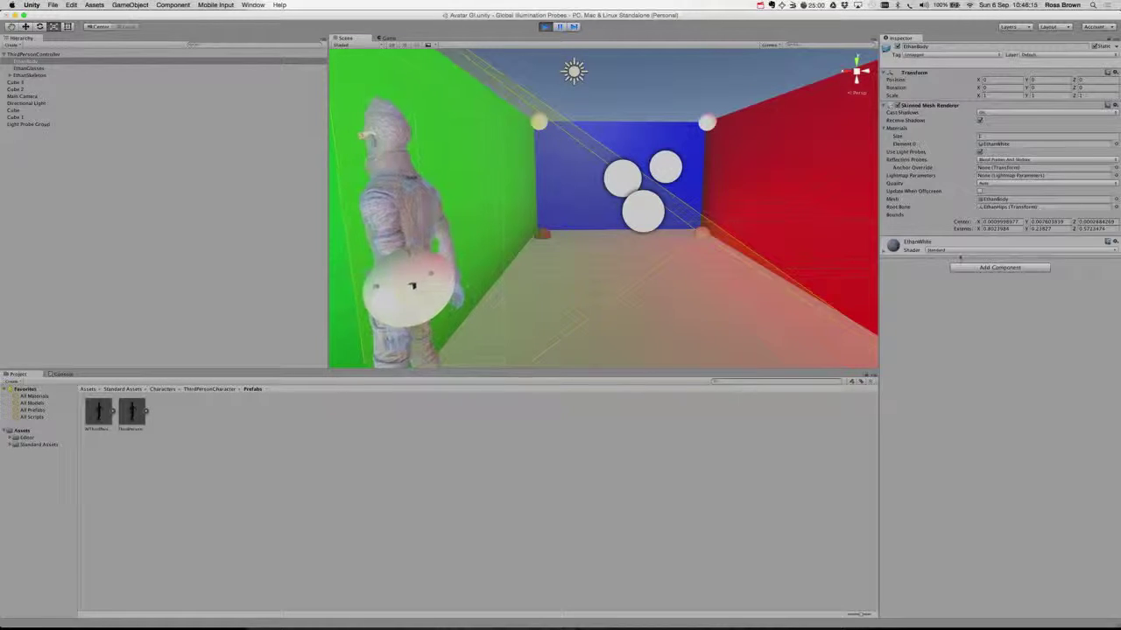
click(976, 250)
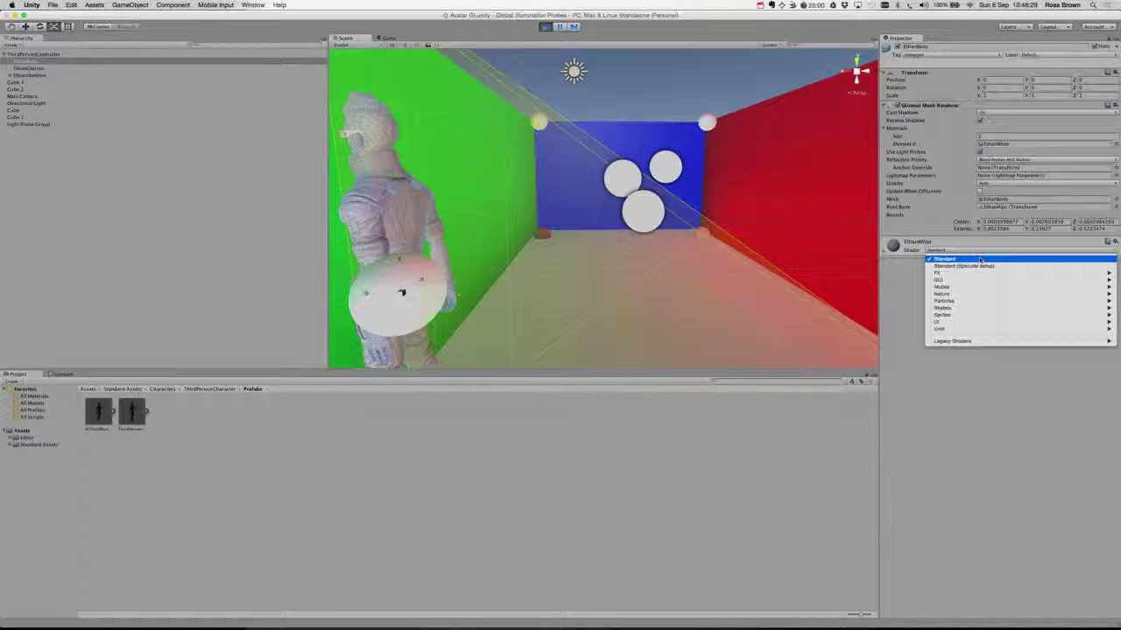
click(402, 291)
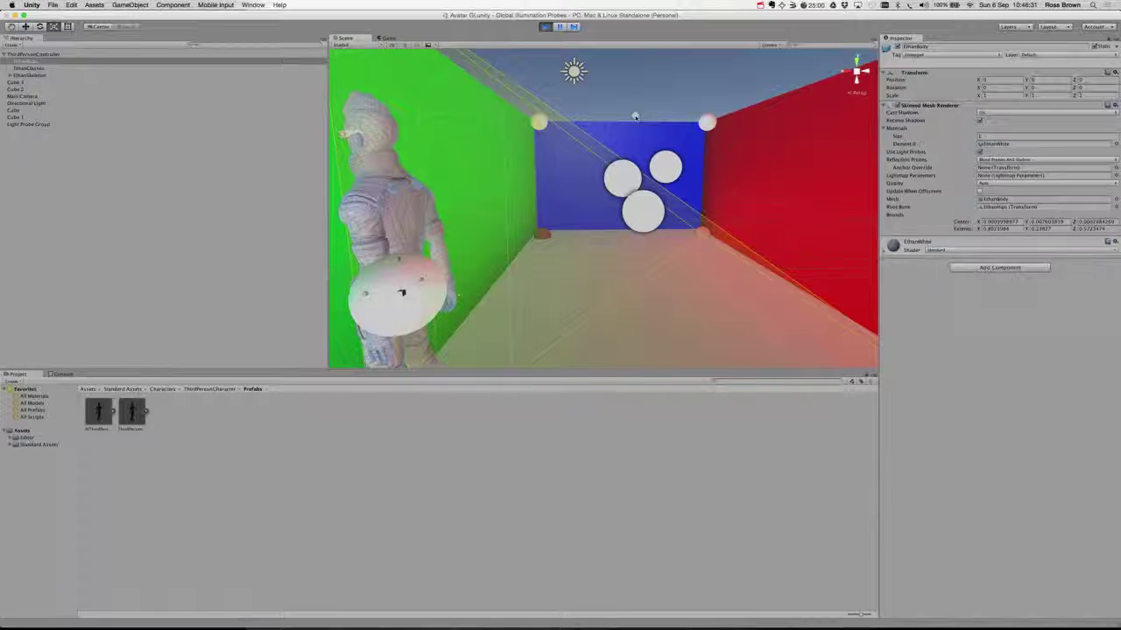
click(28, 123)
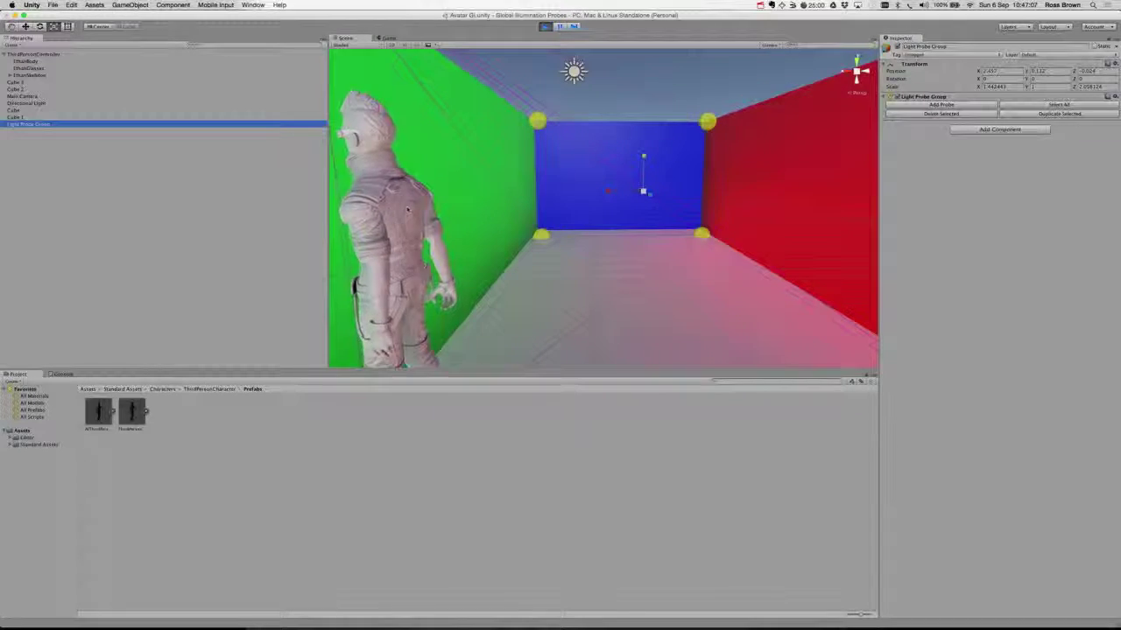
- Zoom out and orbit the Scene view to frame the whole room, probe group and camera
scroll(407, 208, down, 3)
scroll(407, 208, down, 3)
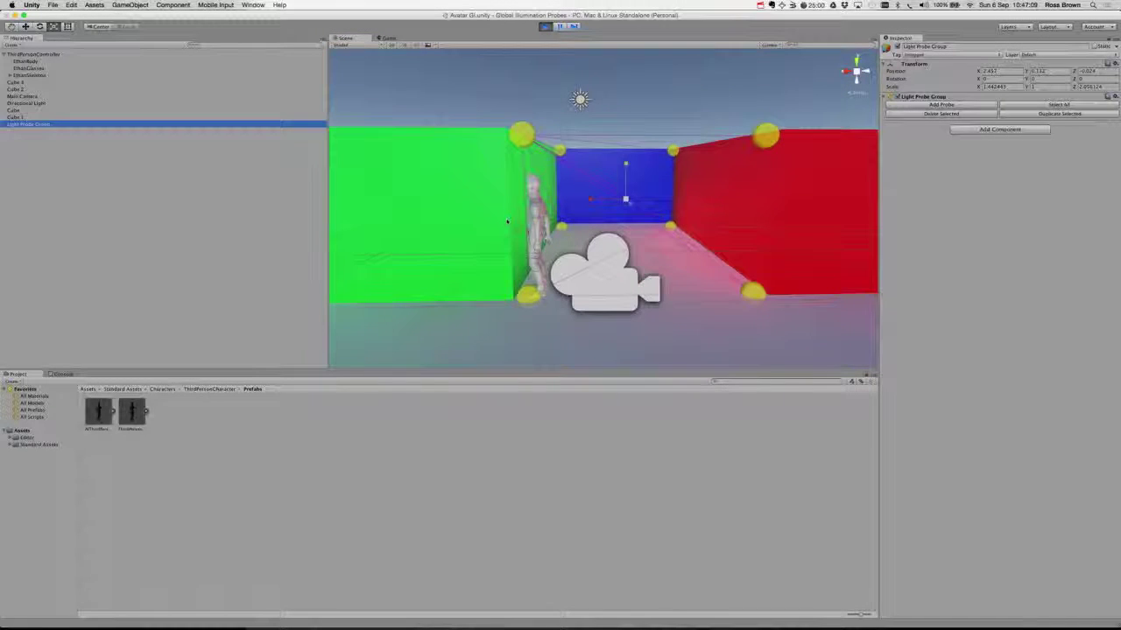
right_drag(407, 209, 420, 210)
alt+drag(471, 219, 499, 218)
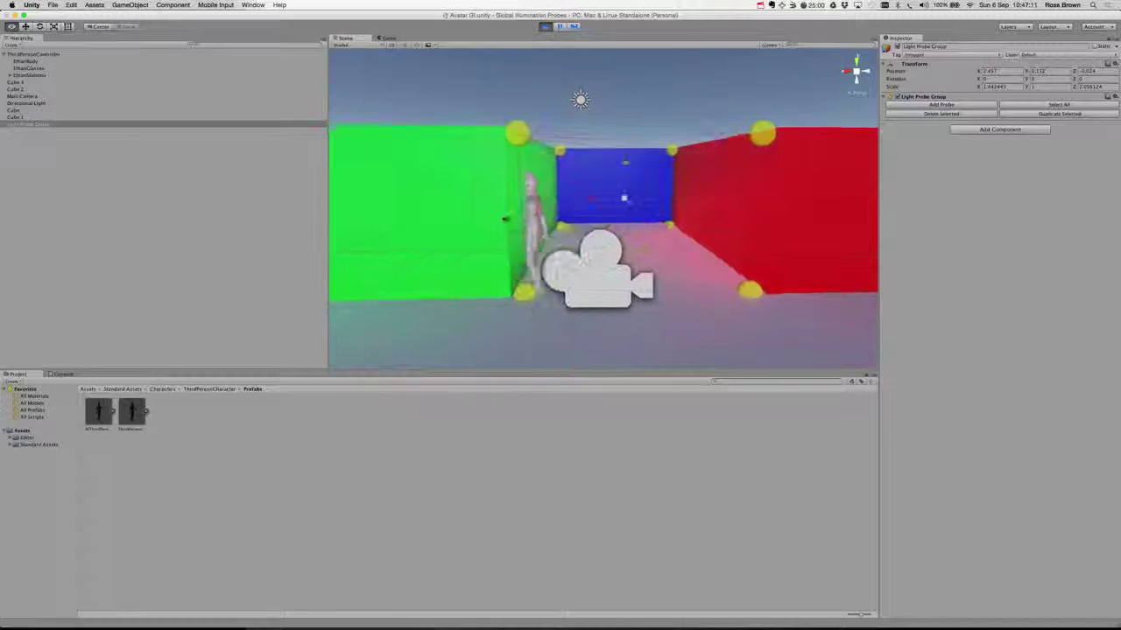